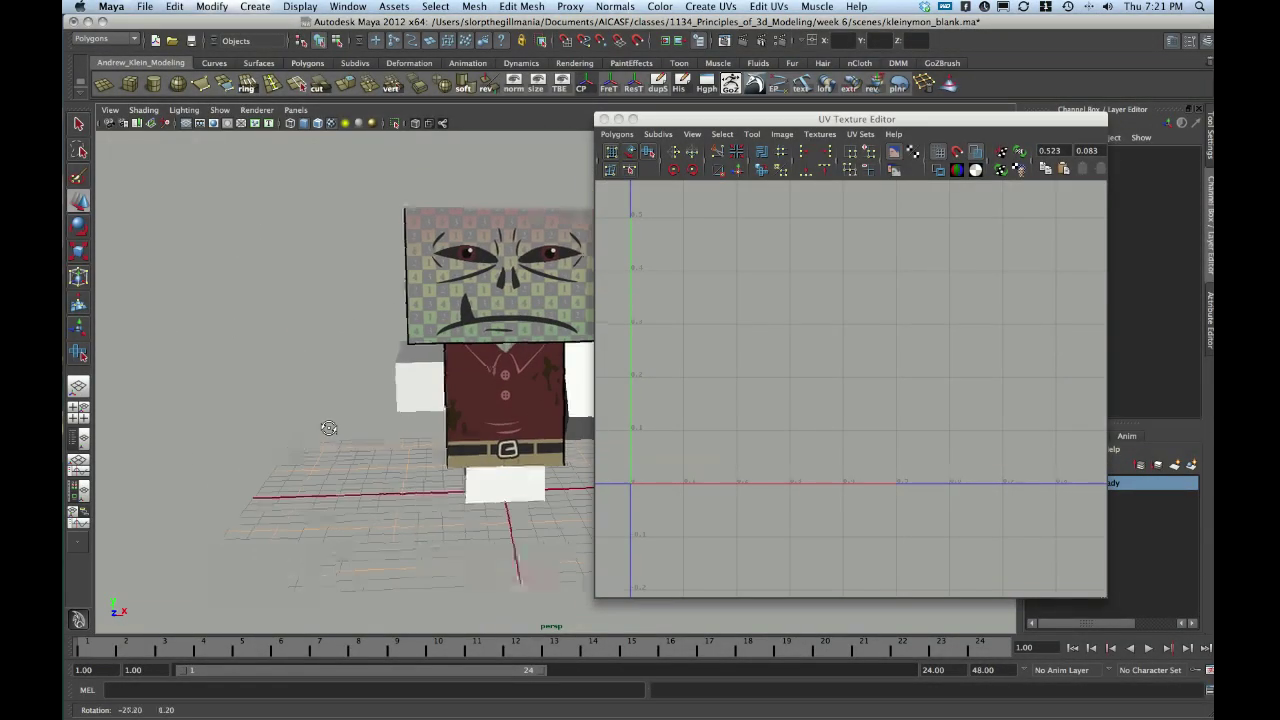
Select the monster's untextured right arm block and turn off the texture image in the UV Texture Editor.
left_click_drag(393, 340, 424, 372, "alt")
left_click(350, 362)
scroll(714, 309, "down", 5)
middle_click_drag(778, 275, 786, 302, "alt")
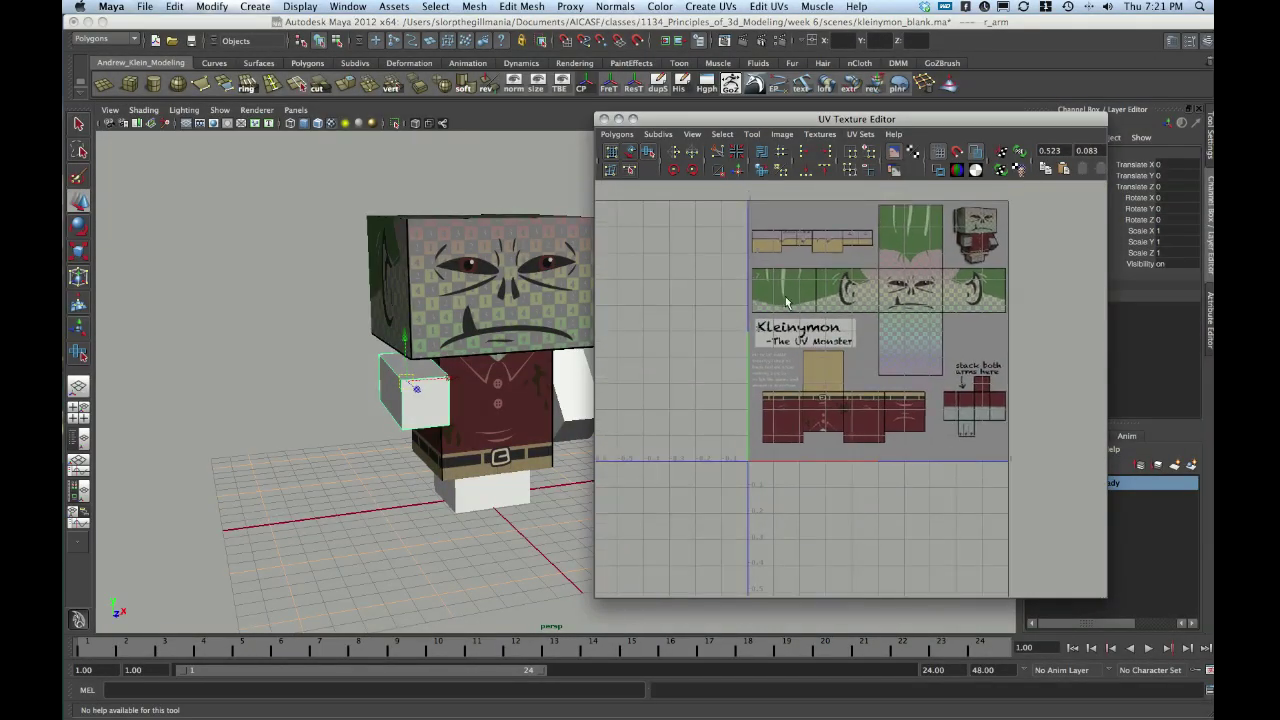
scroll(785, 296, "down", 2)
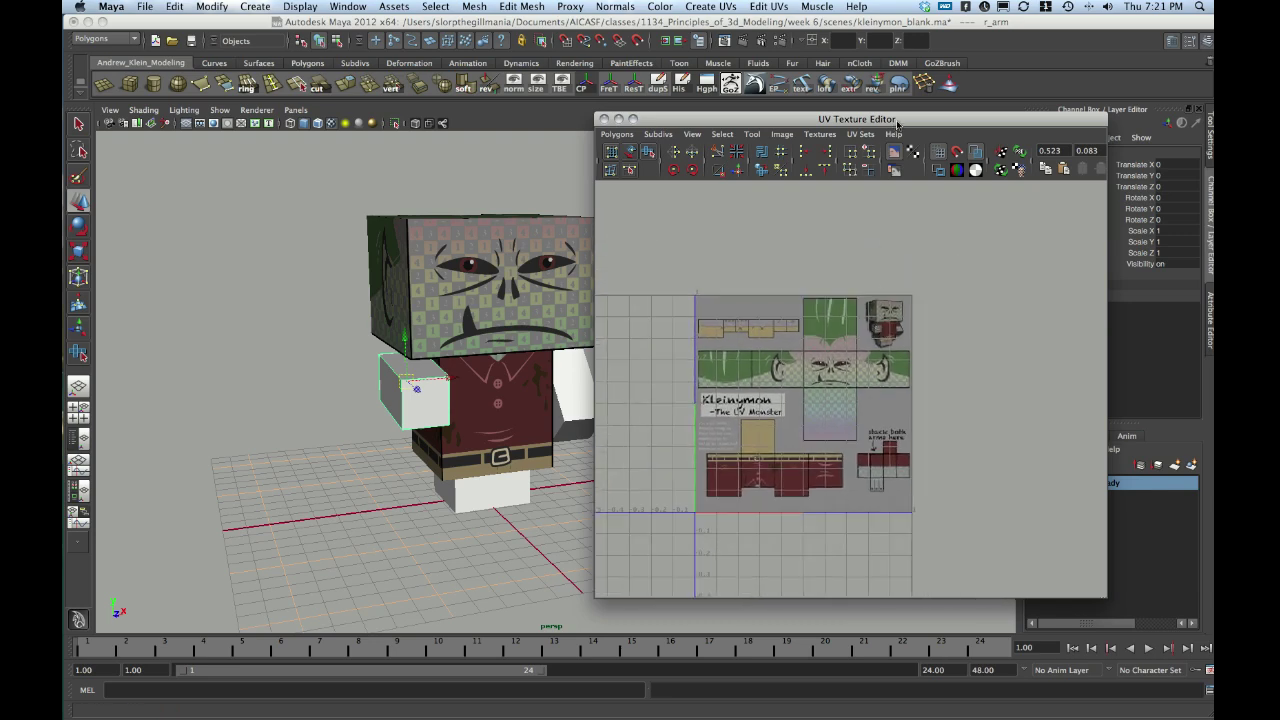
left_click(895, 152)
Minimize the UV Texture Editor and hide the UVd_already layer so only the unmapped parts remain.
middle_click_drag(472, 368, 403, 376, "alt")
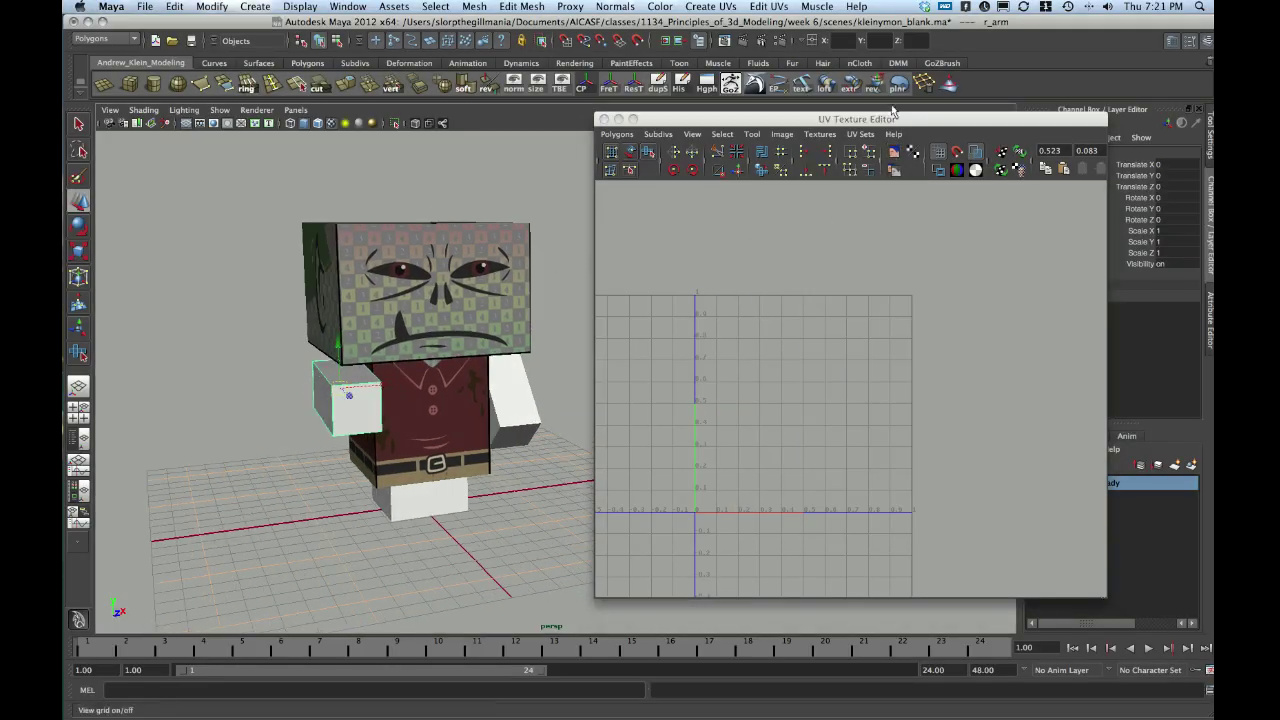
left_click_drag(851, 119, 786, 118)
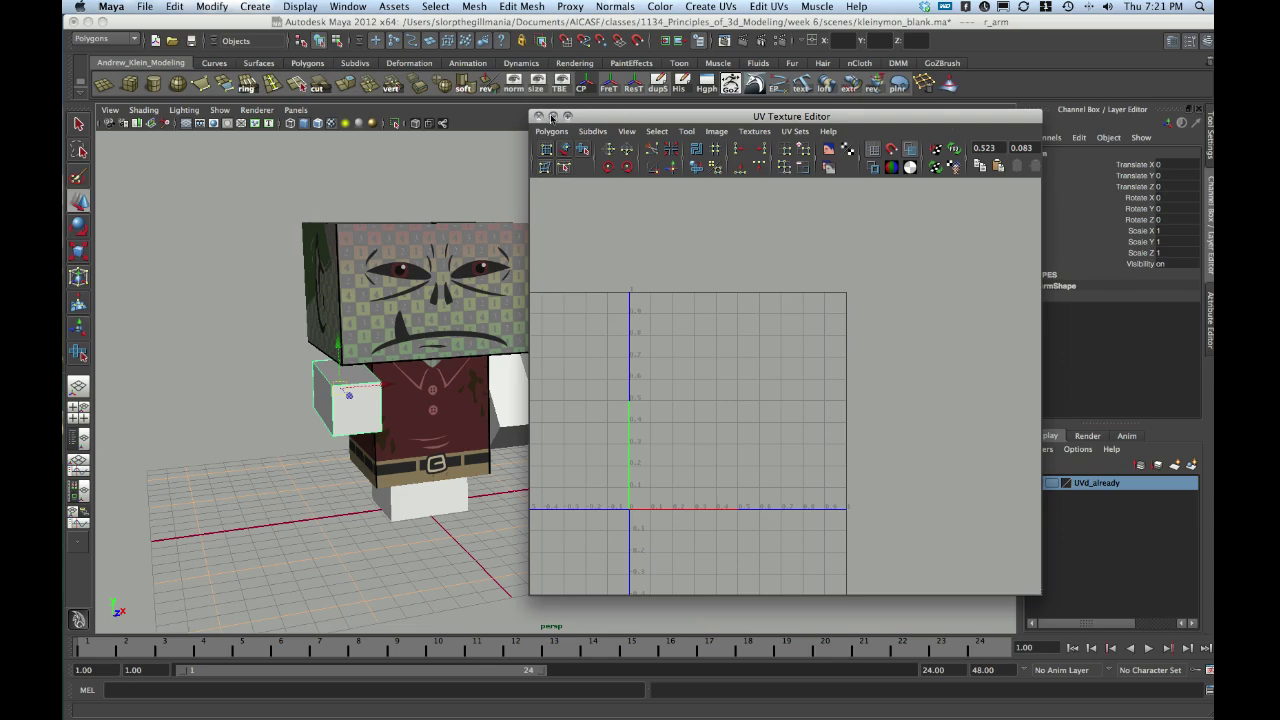
left_click(553, 117)
left_click(1035, 483)
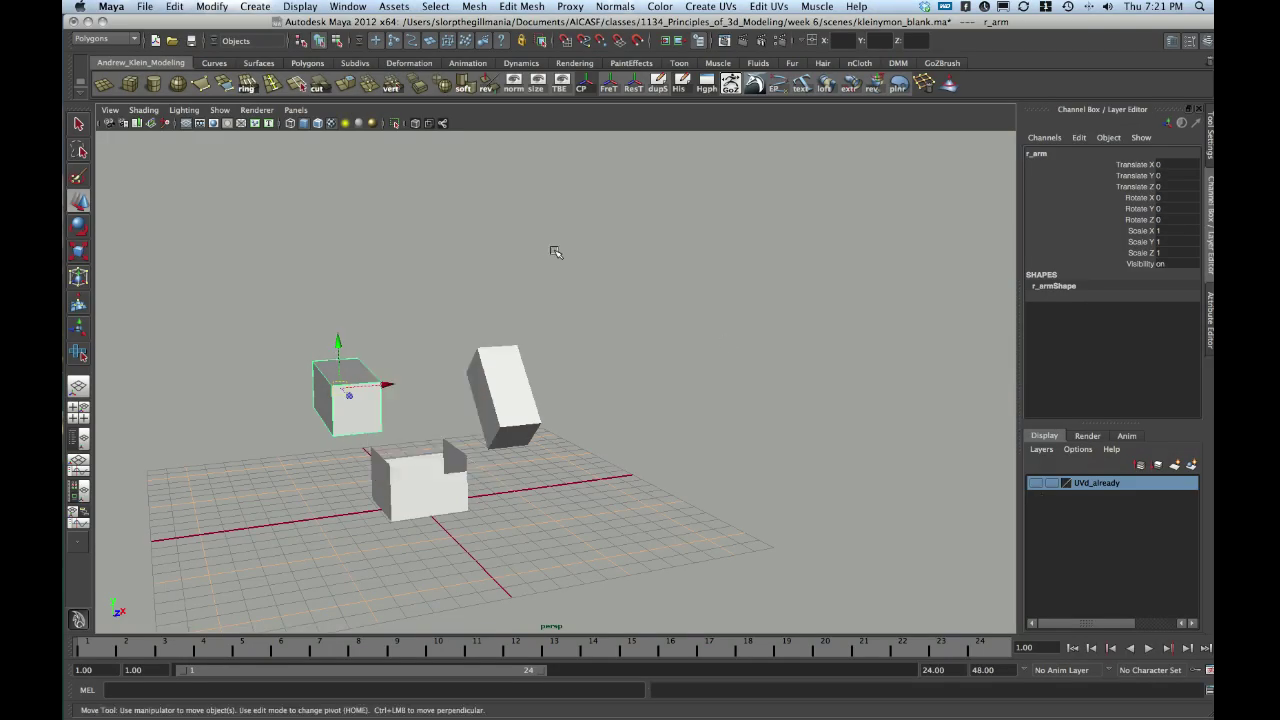
middle_click_drag(554, 252, 600, 232, "alt")
left_click_drag(481, 361, 521, 355, "alt")
left_click(395, 123)
left_click(395, 123)
left_click_drag(491, 286, 449, 374, "alt")
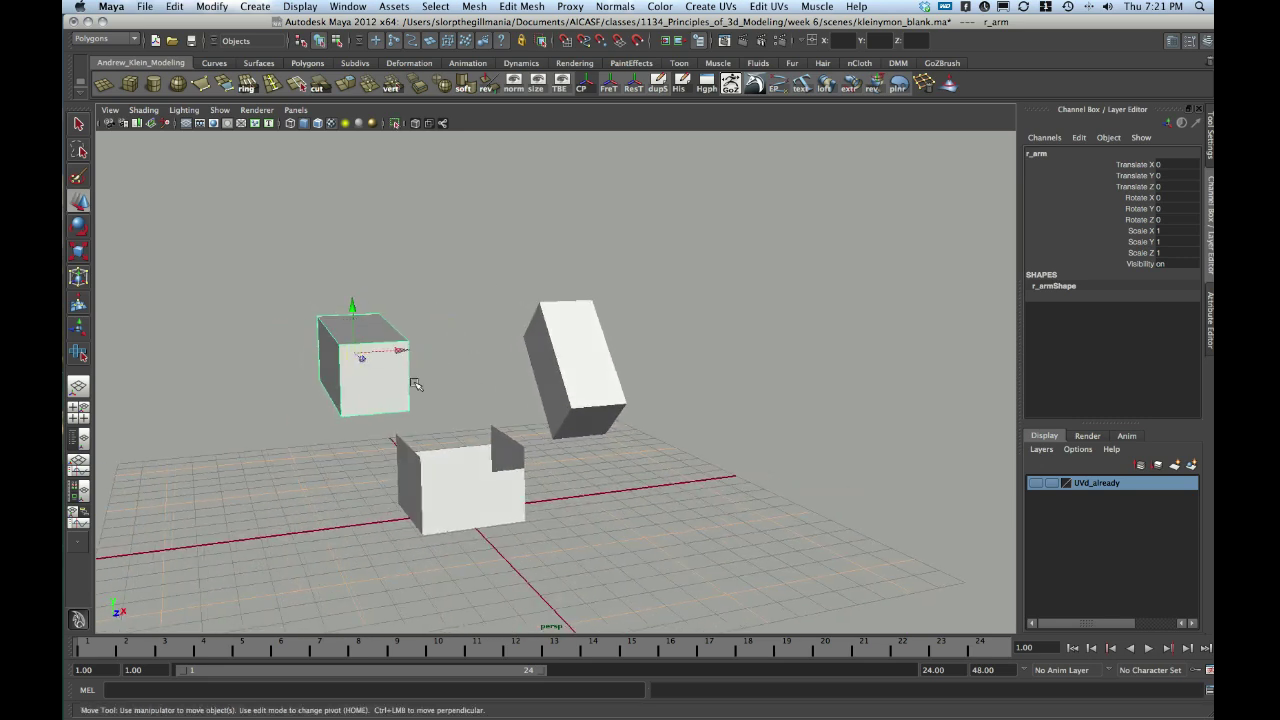
Restore the UV Texture Editor beside the model and apply Automatic Mapping to the right arm.
left_click(1043, 690)
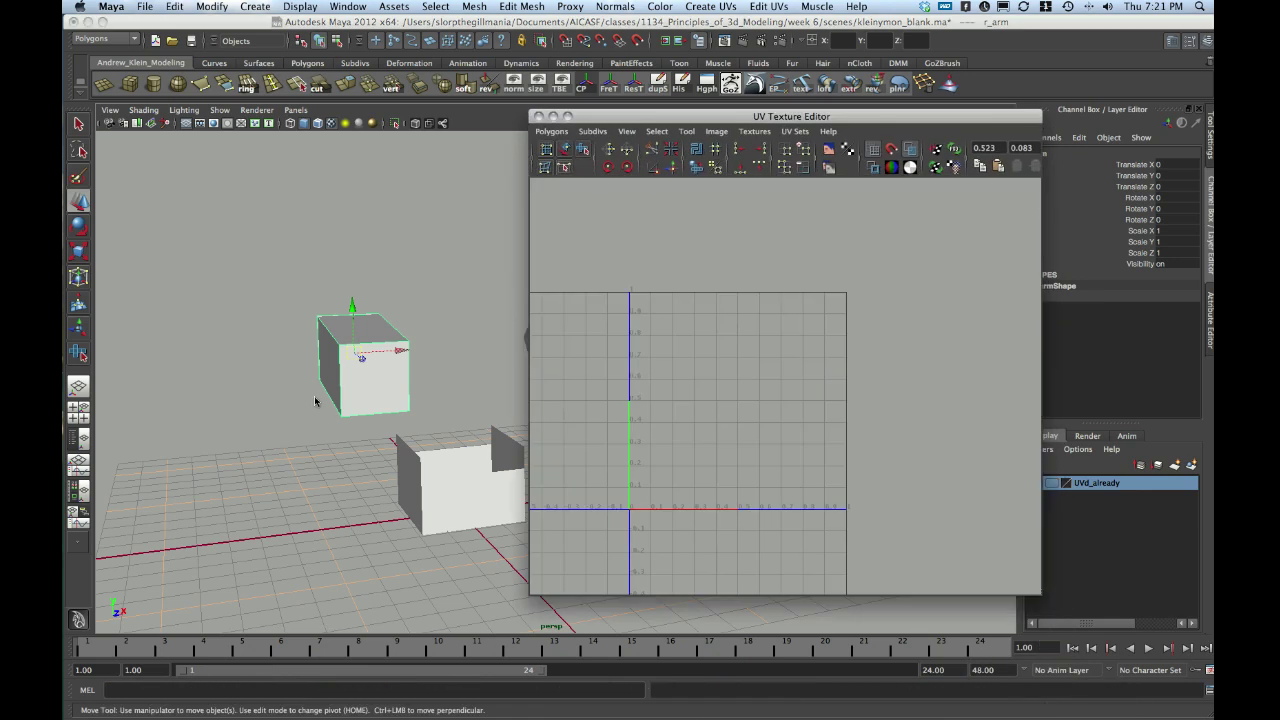
left_click_drag(361, 372, 430, 380, "alt")
left_click_drag(664, 118, 694, 126)
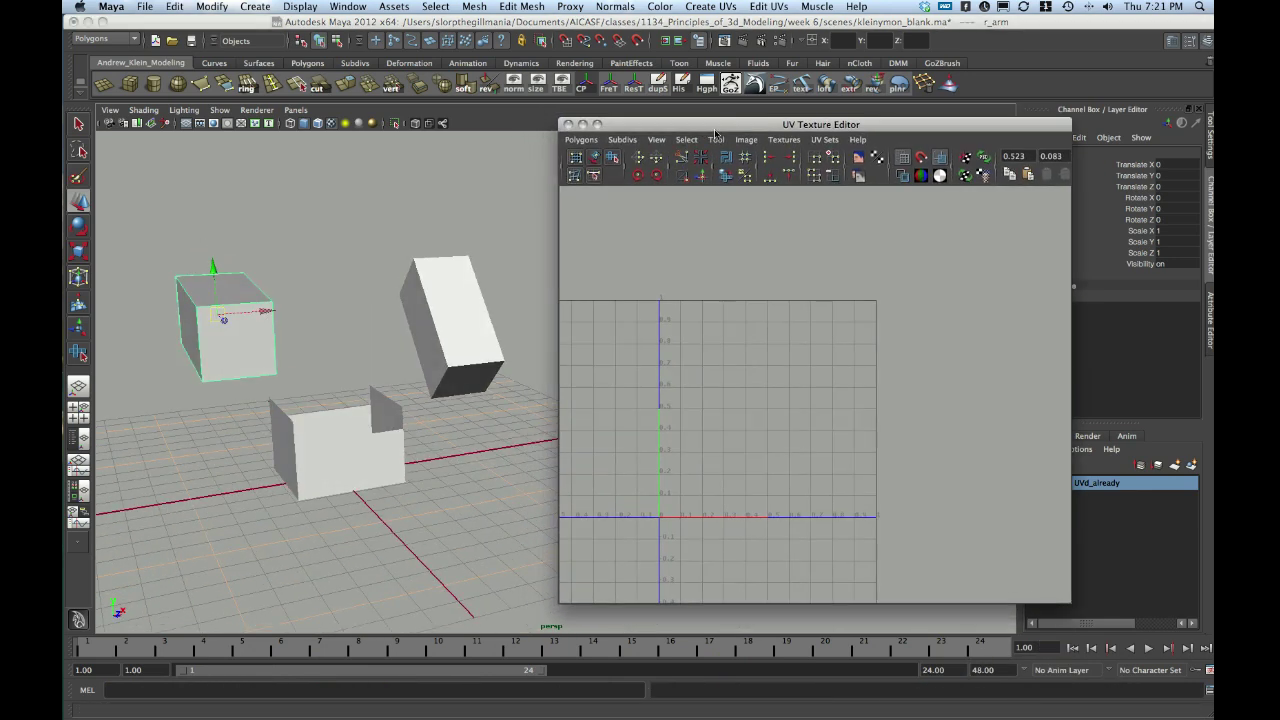
left_click(688, 6)
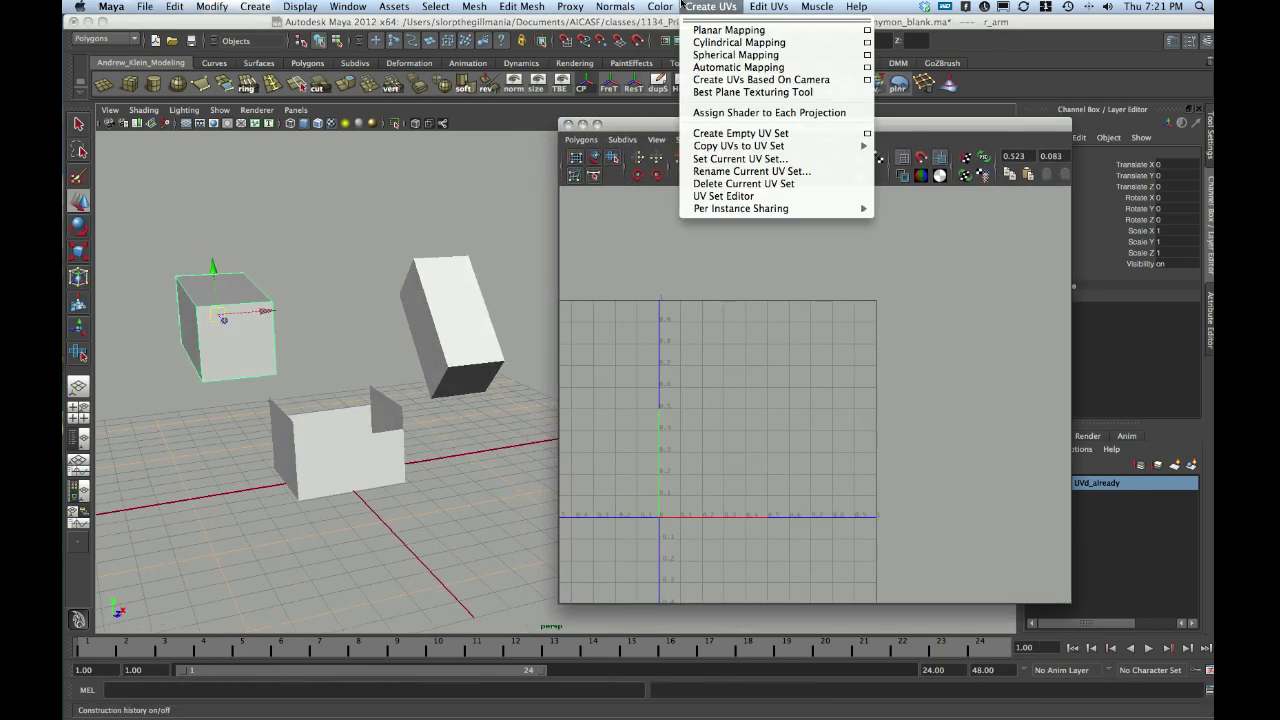
left_click(734, 67)
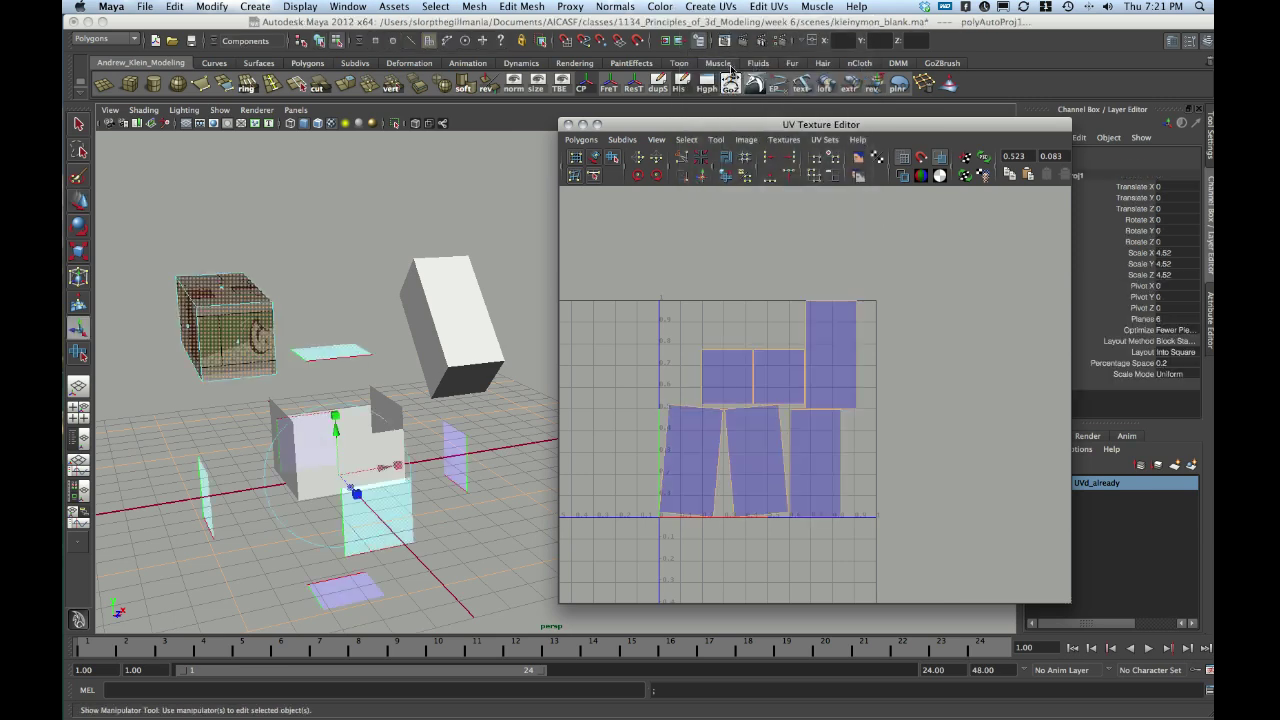
Examine the arm's automatically mapped UV shells and return the arm to object selection mode.
middle_click_drag(443, 269, 478, 262, "alt")
left_click_drag(383, 271, 408, 281, "alt")
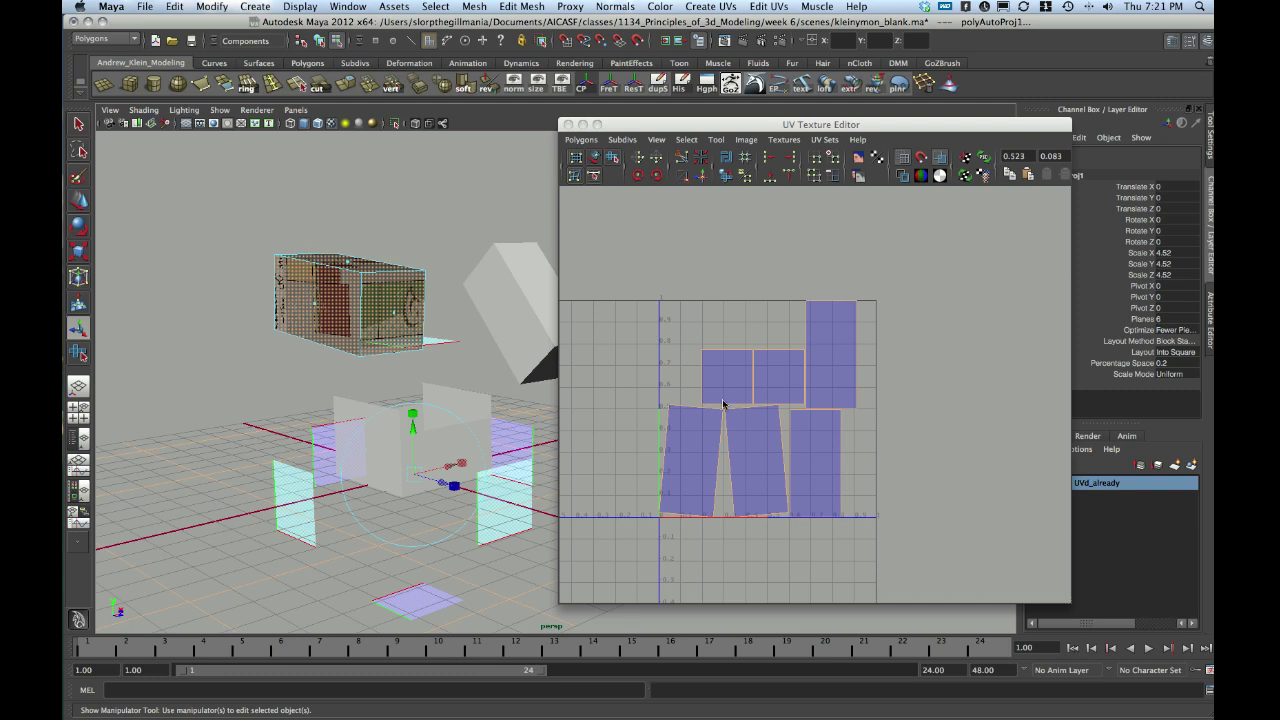
middle_click_drag(756, 322, 777, 290, "alt")
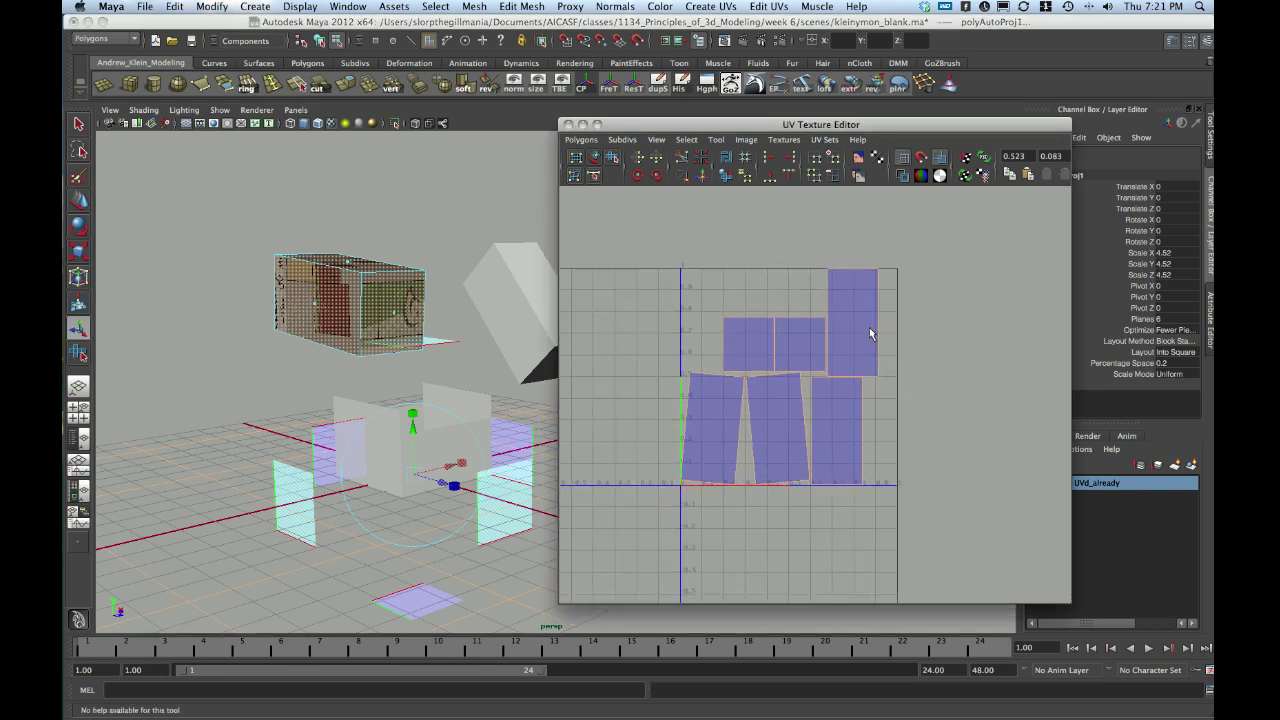
left_click_drag(480, 322, 455, 325, "alt")
right_click_drag(277, 309, 301, 297)
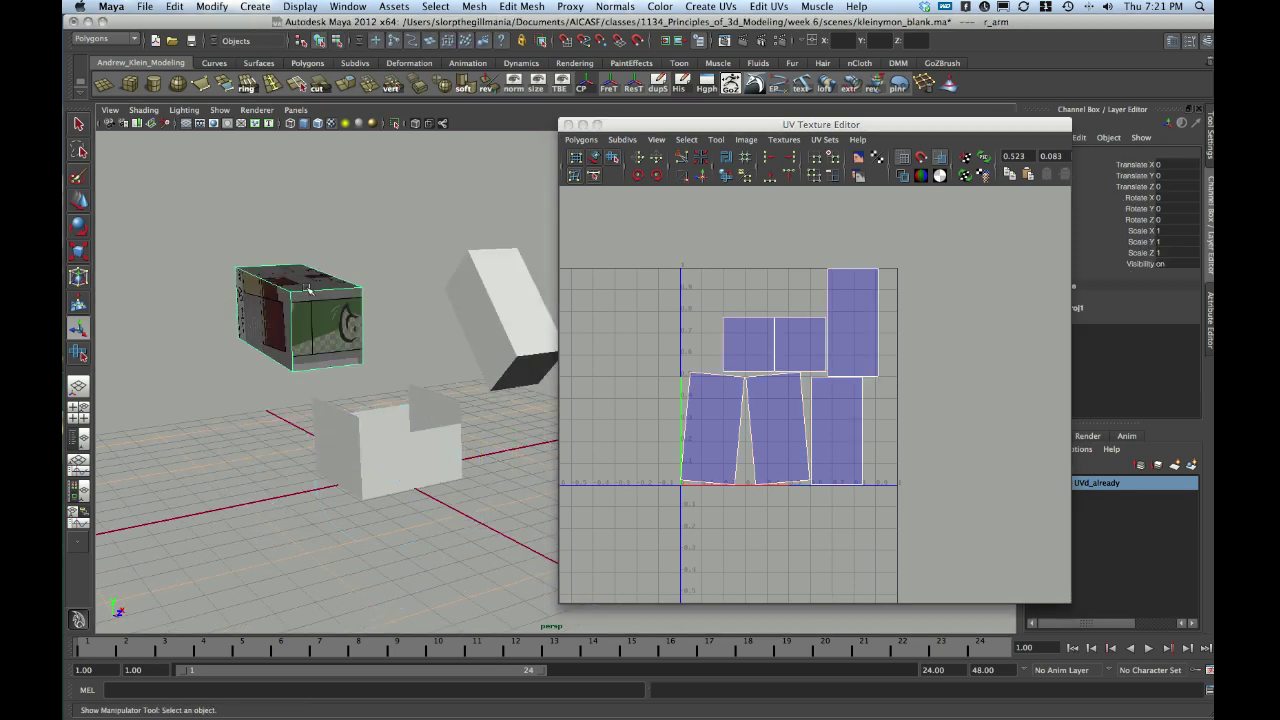
left_click_drag(329, 291, 282, 268, "alt")
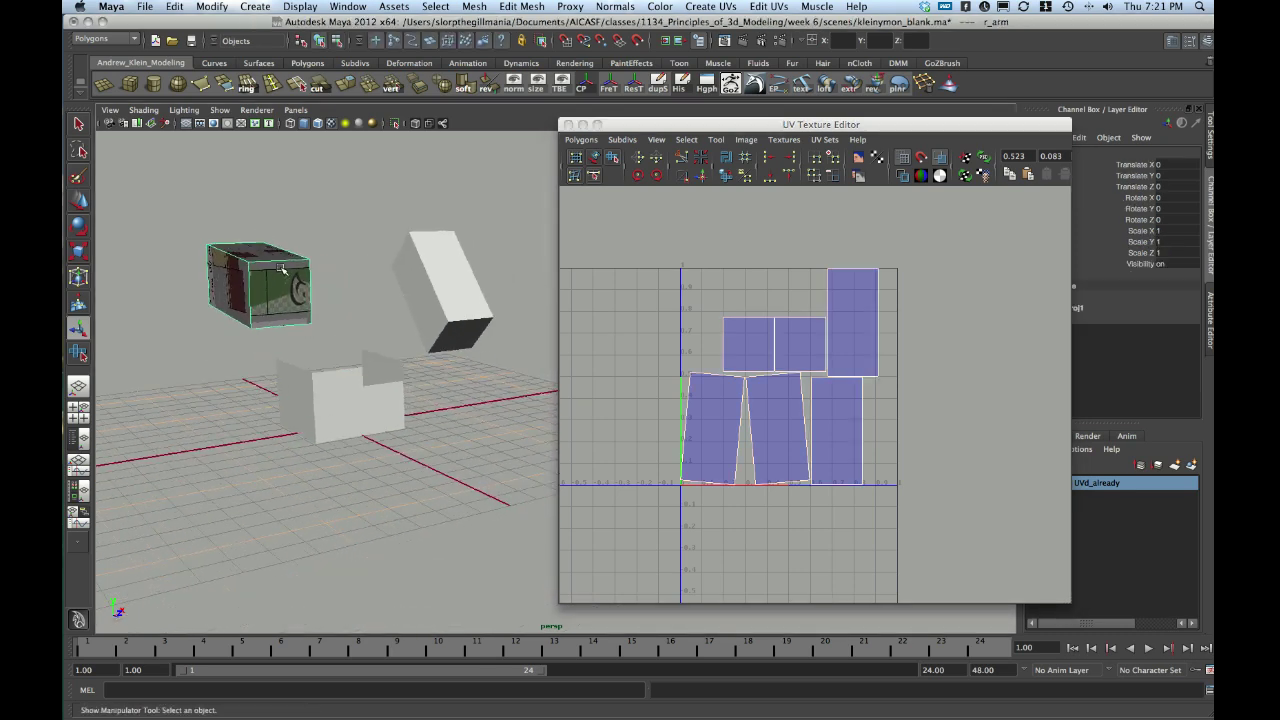
Create a polygon sphere, move it 6.53 units along X and scale it uniformly to 3.047.
left_click(178, 84)
left_click_drag(375, 349, 359, 355, "alt")
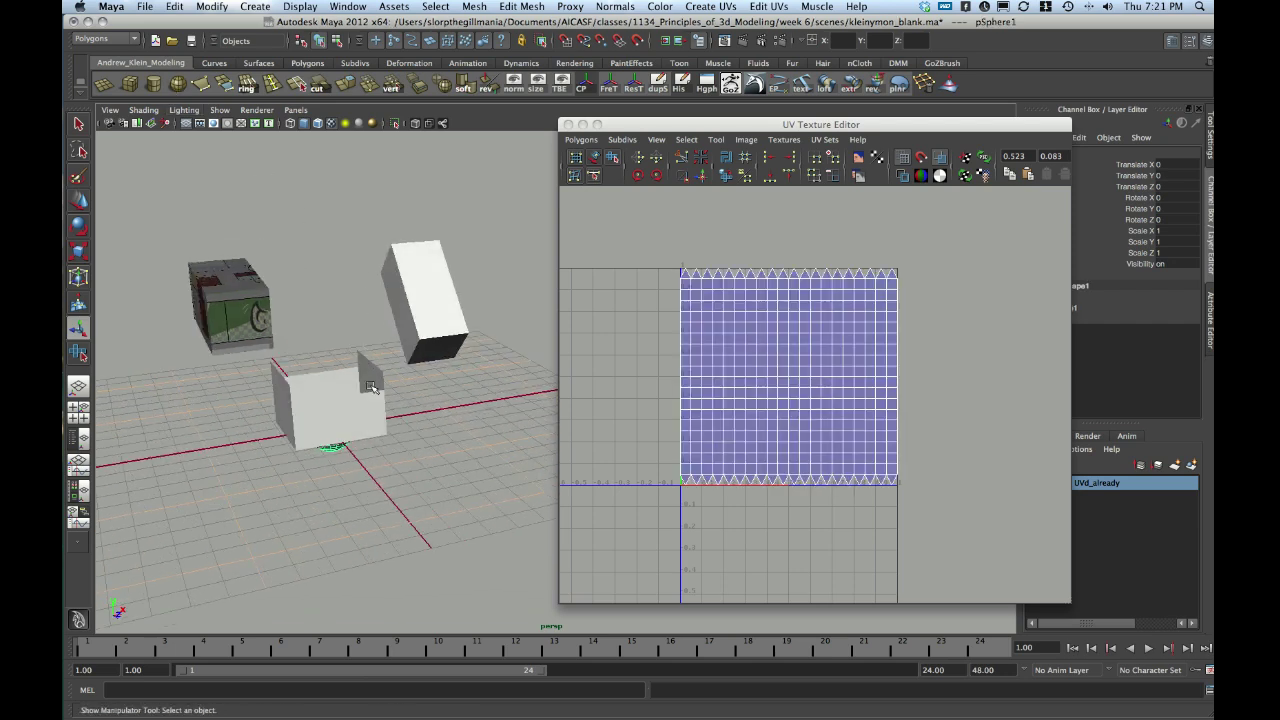
key("w")
left_click_drag(378, 425, 462, 384)
key("r")
Apply Automatic Mapping to the sphere and inspect its UV shells for comparison.
left_click(711, 6)
left_click(731, 67)
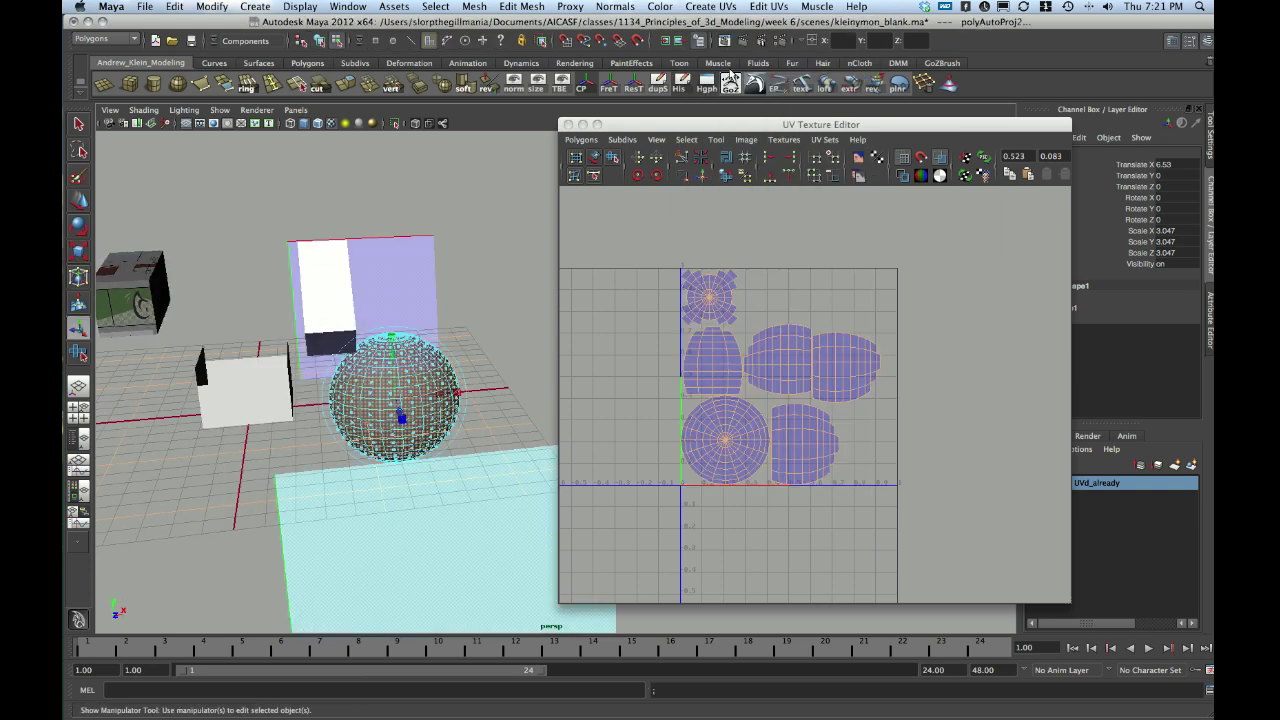
right_click_drag(483, 309, 565, 428, "alt")
left_click_drag(398, 404, 386, 377, "alt")
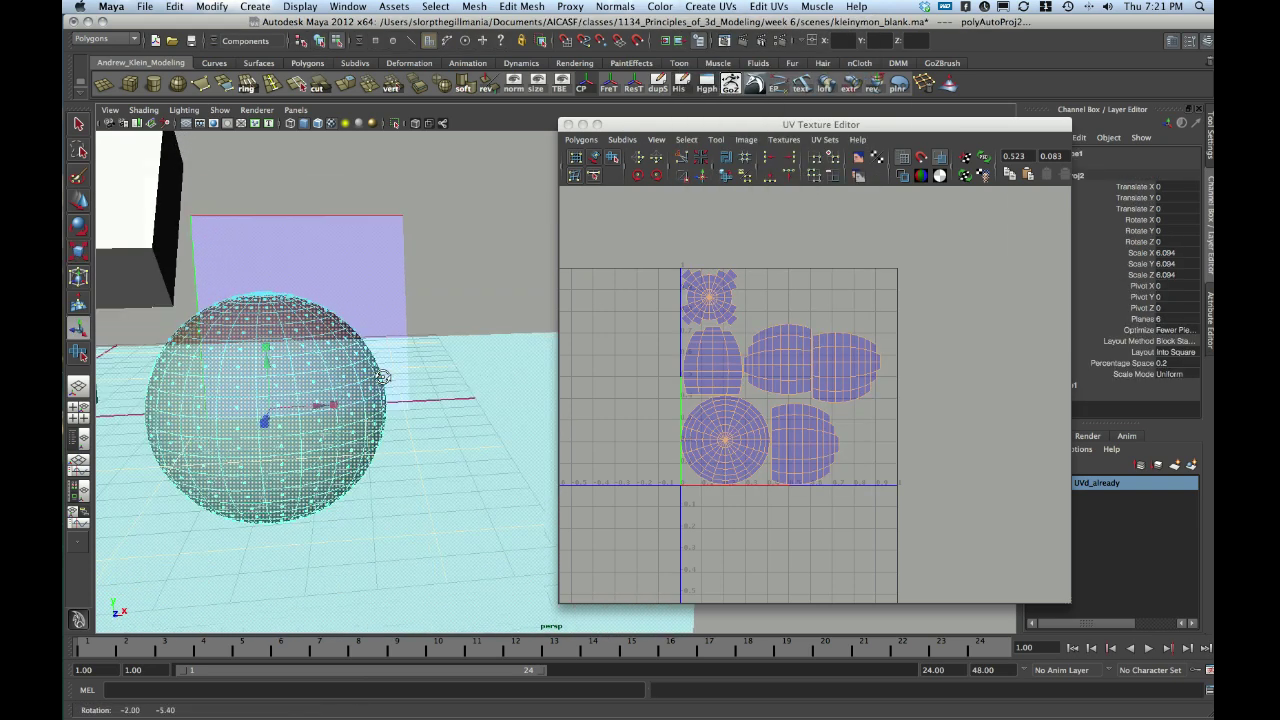
right_click_drag(688, 323, 741, 368, "alt")
middle_click_drag(741, 368, 757, 372, "alt")
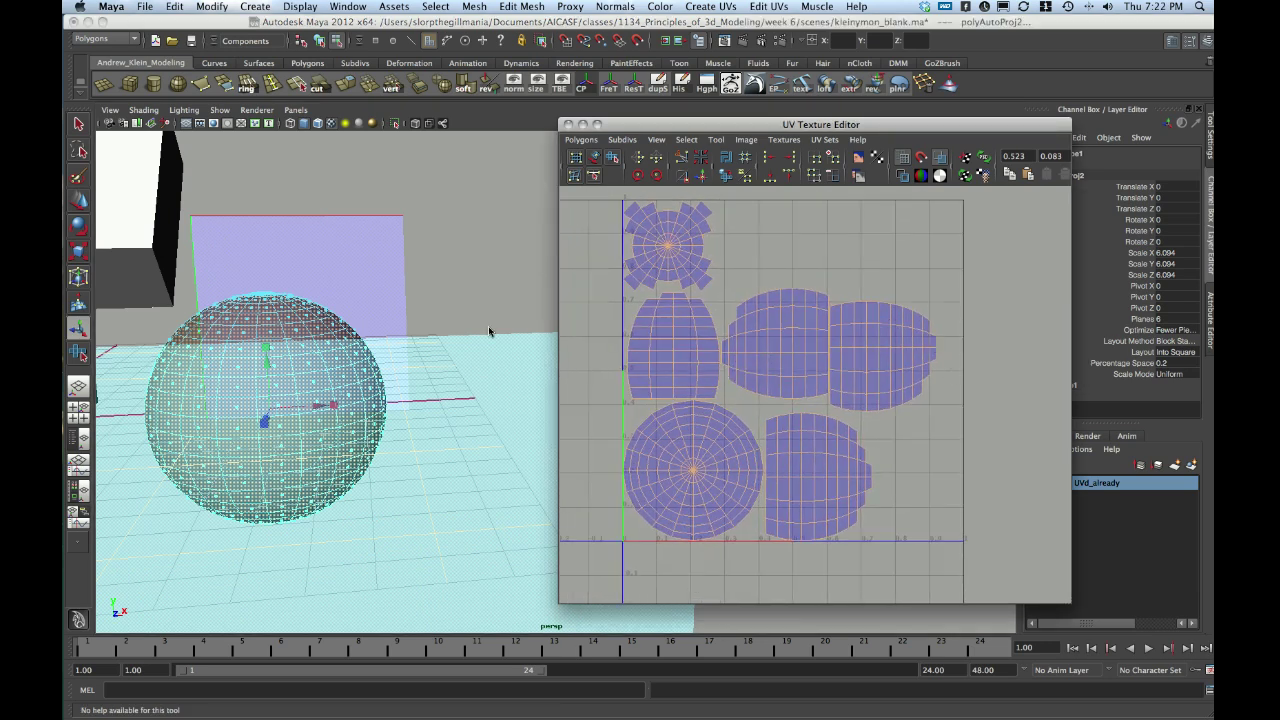
Return the demonstration sphere to object mode and delete it.
left_click_drag(274, 329, 345, 332, "alt")
right_click_drag(367, 347, 206, 395)
key("Delete")
Reselect the right arm, select all its UVs and move them to the right, outside the texture square.
middle_click_drag(122, 318, 215, 300, "alt")
left_click(175, 281)
mouse_move(215, 302)
left_mouse_down("alt")
mouse_move(291, 300)
mouse_move(221, 306)
mouse_move(232, 305)
left_mouse_up("alt")
right_click_drag(940, 385, 795, 354, "alt")
left_click_drag(670, 258, 943, 541)
key("w")
left_click_drag(794, 380, 999, 382)
middle_click_drag(873, 351, 721, 332, "alt")
Display the texture image in the UV editor and examine the monster preview and the "stack both arms here" layout.
left_click(857, 157)
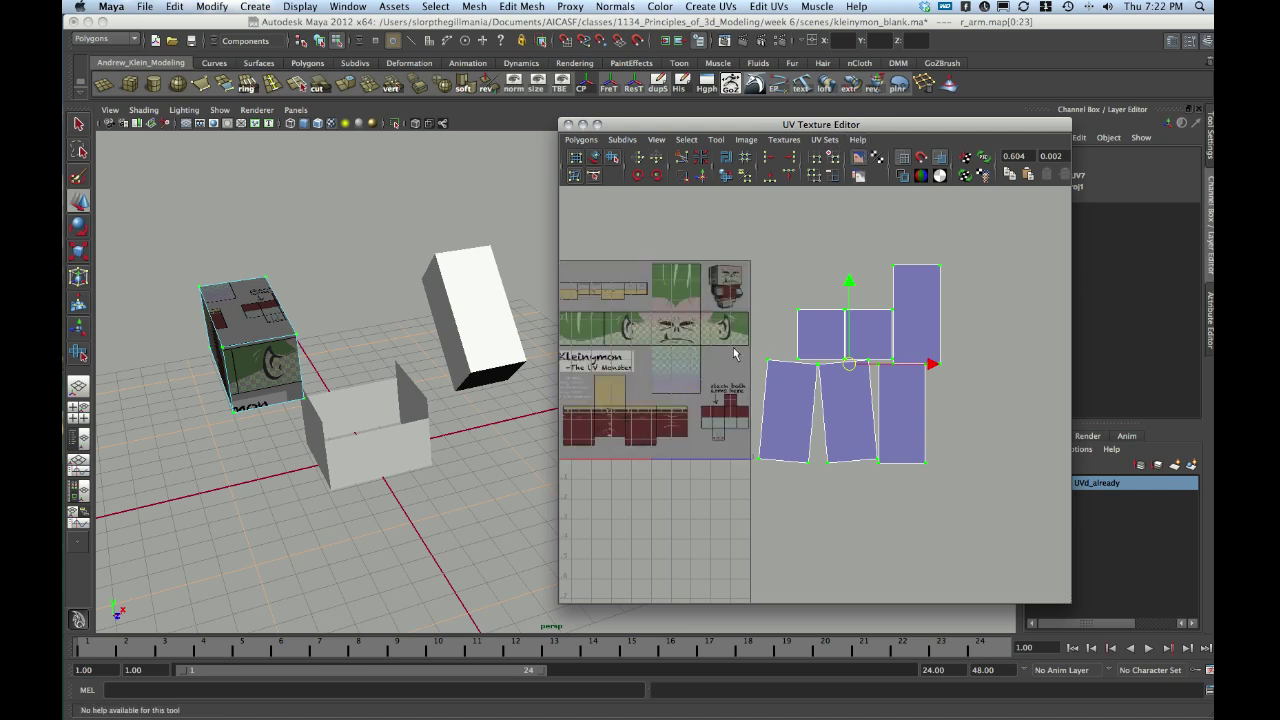
middle_click_drag(668, 406, 728, 391, "alt")
scroll(712, 399, "up", 2)
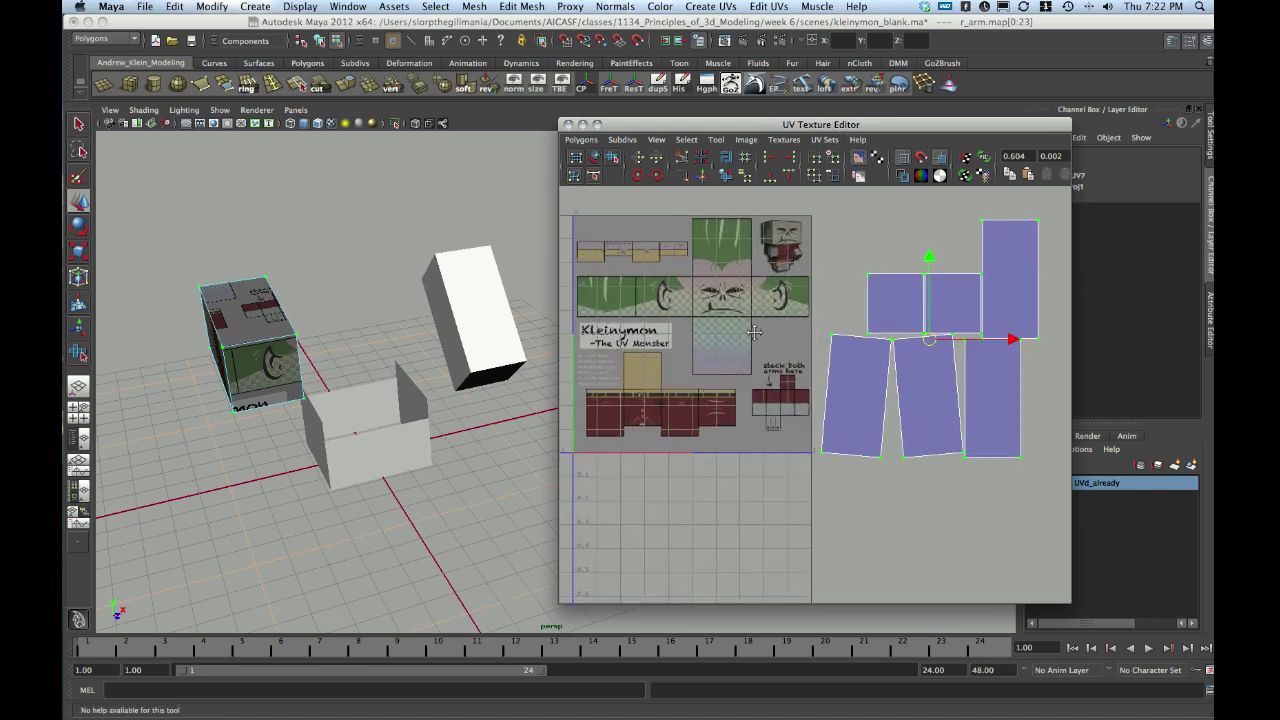
scroll(802, 295, "up", 5)
middle_click_drag(802, 295, 806, 460, "alt")
right_click_drag(806, 460, 866, 446, "alt")
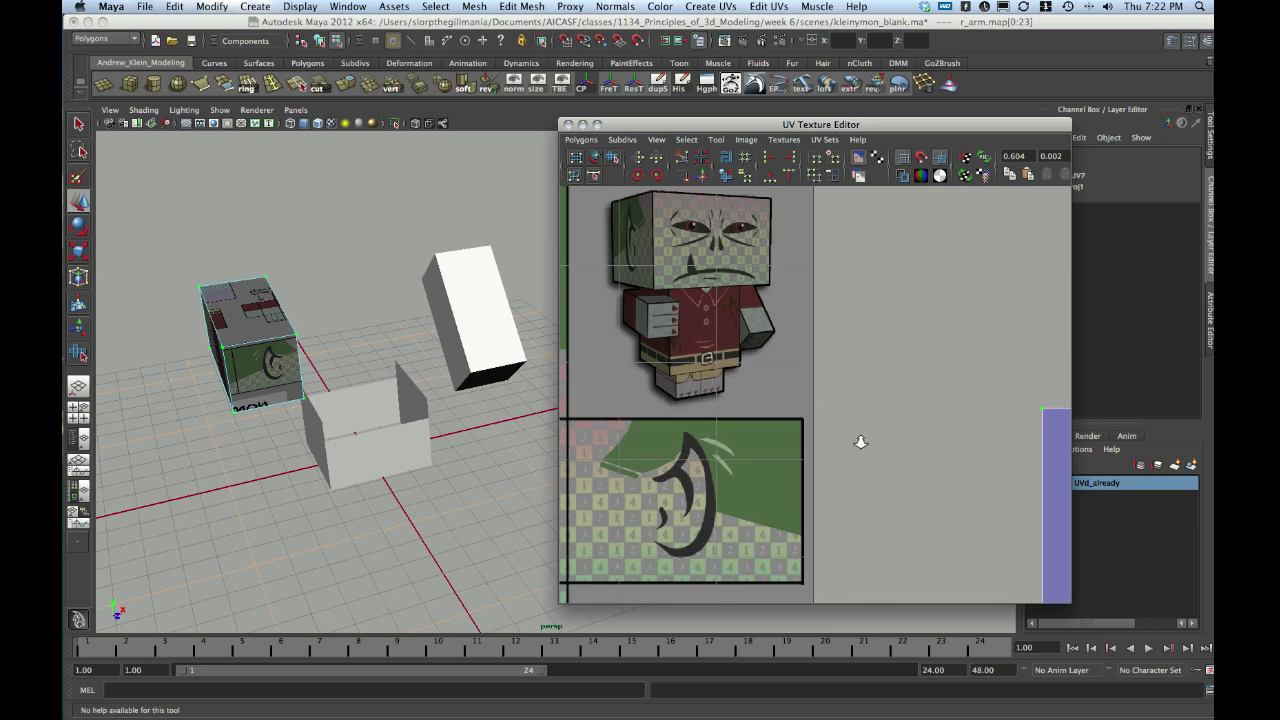
middle_click_drag(602, 263, 691, 383, "alt")
right_click_drag(691, 383, 752, 383, "alt")
middle_click_drag(718, 464, 763, 409, "alt")
right_click_drag(763, 409, 767, 409, "alt")
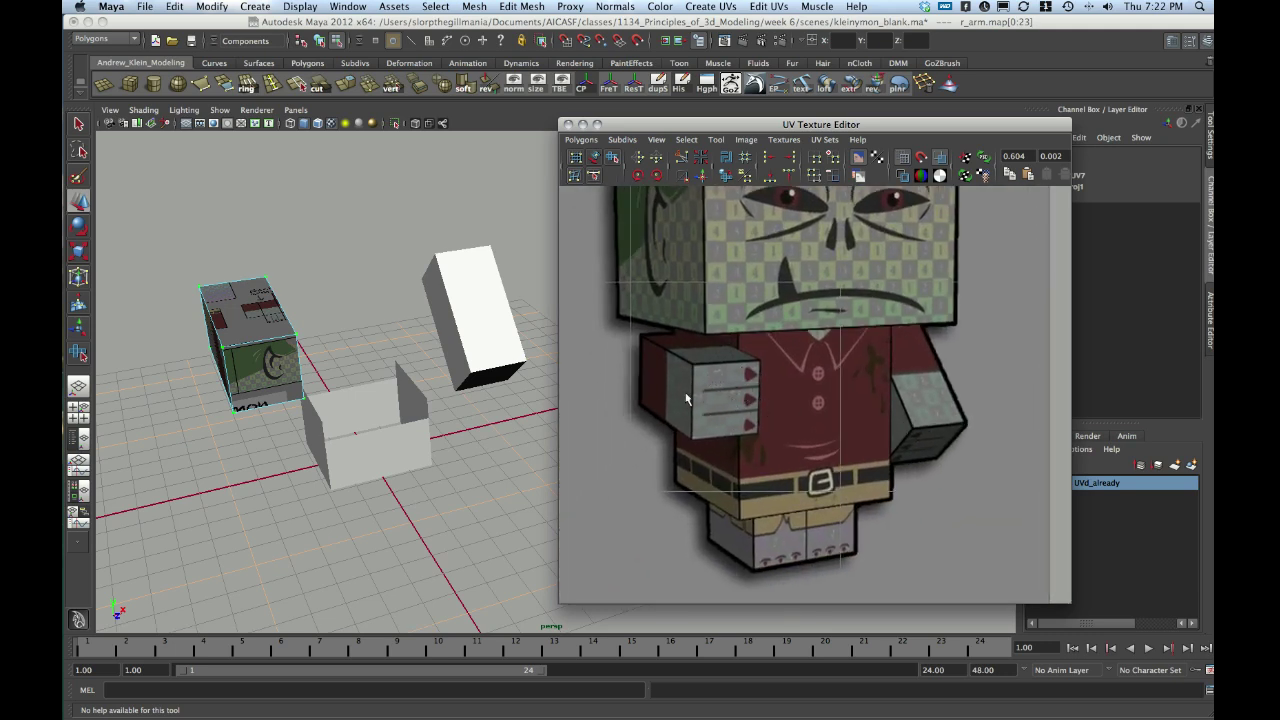
scroll(869, 408, "down", 8)
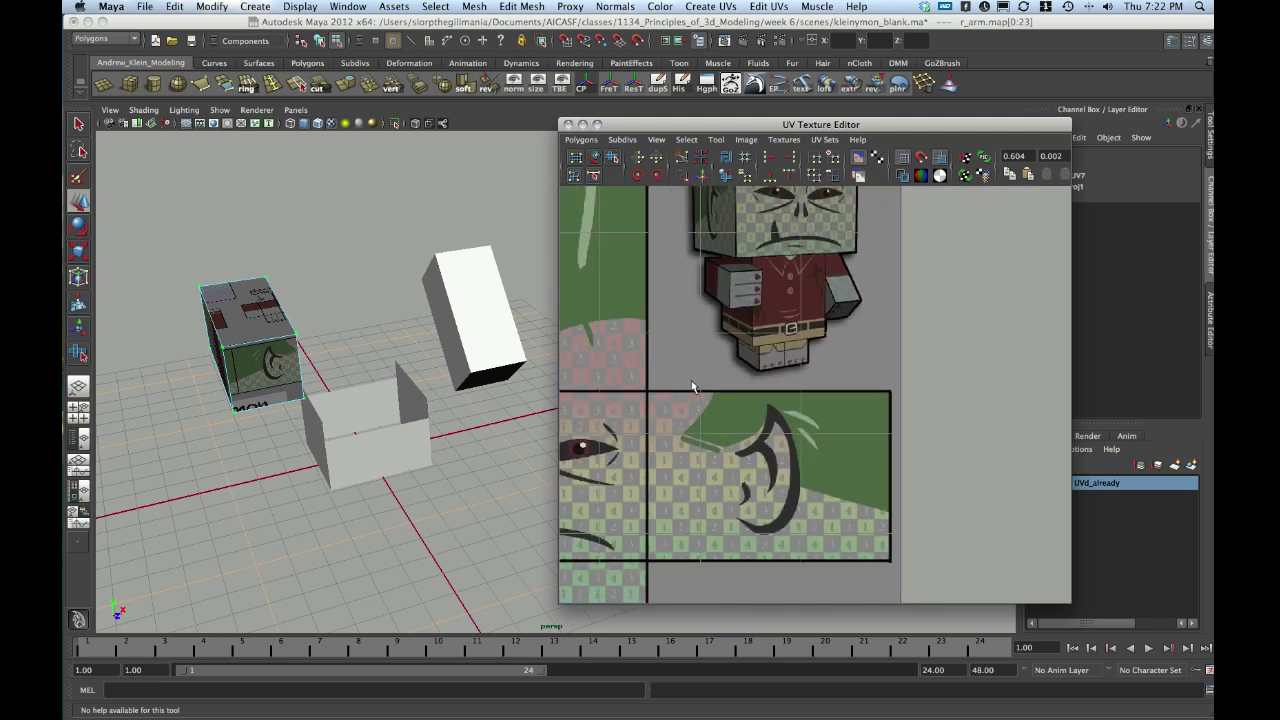
right_click_drag(699, 277, 865, 567, "alt")
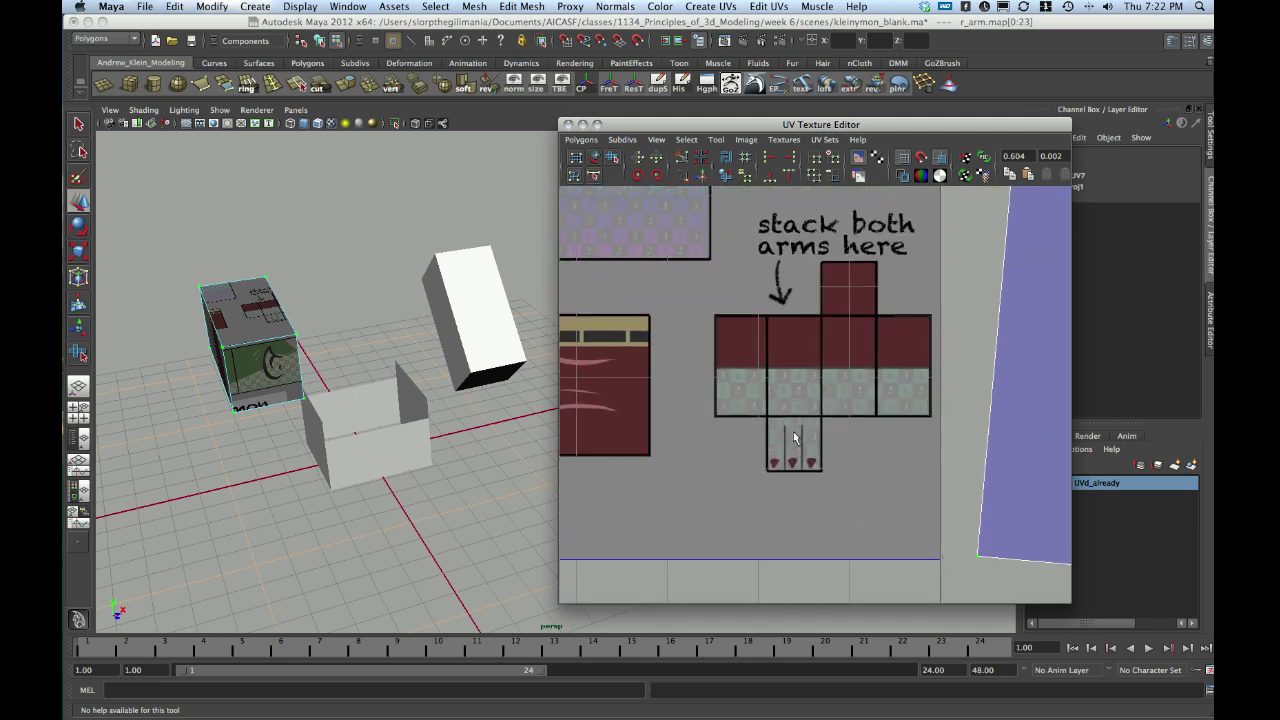
Select the arm's front end face and examine the faces adjoining it.
left_click_drag(317, 360, 320, 350, "alt")
right_click_drag(272, 345, 270, 376)
left_click(273, 342)
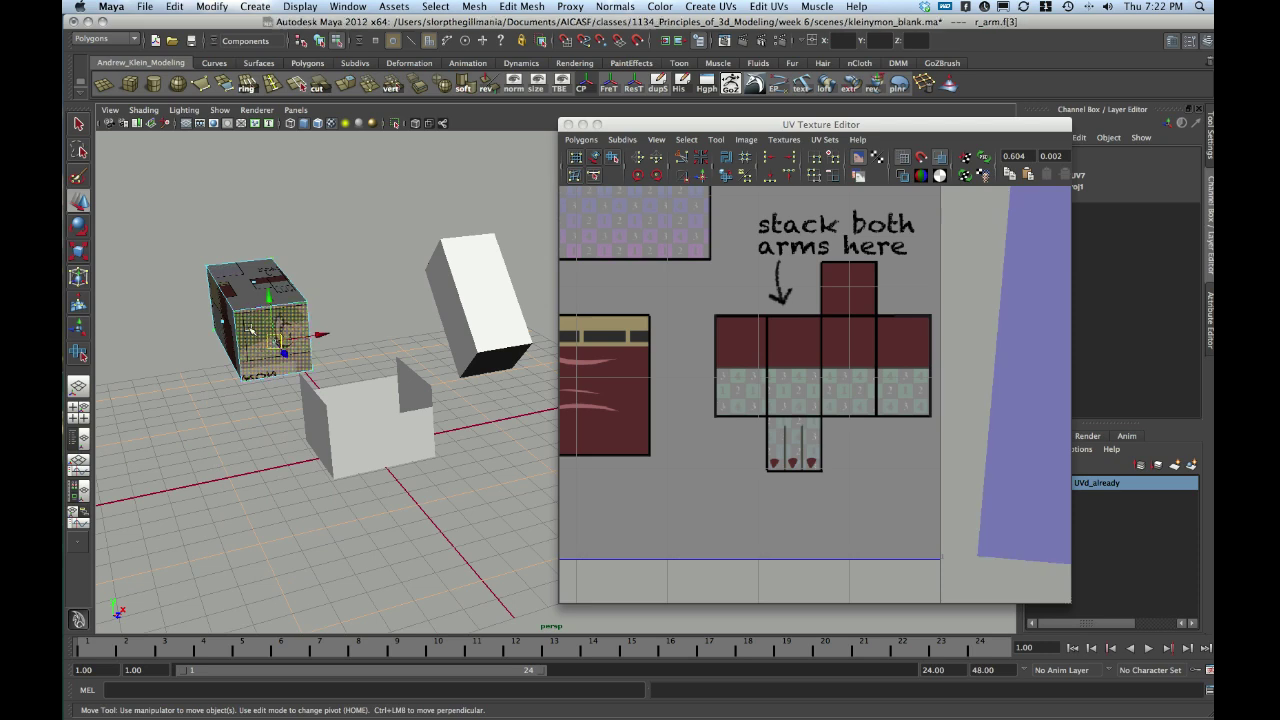
right_click_drag(251, 330, 309, 414, "alt")
middle_click_drag(125, 272, 260, 330, "alt")
right_click_drag(245, 330, 263, 347, "alt")
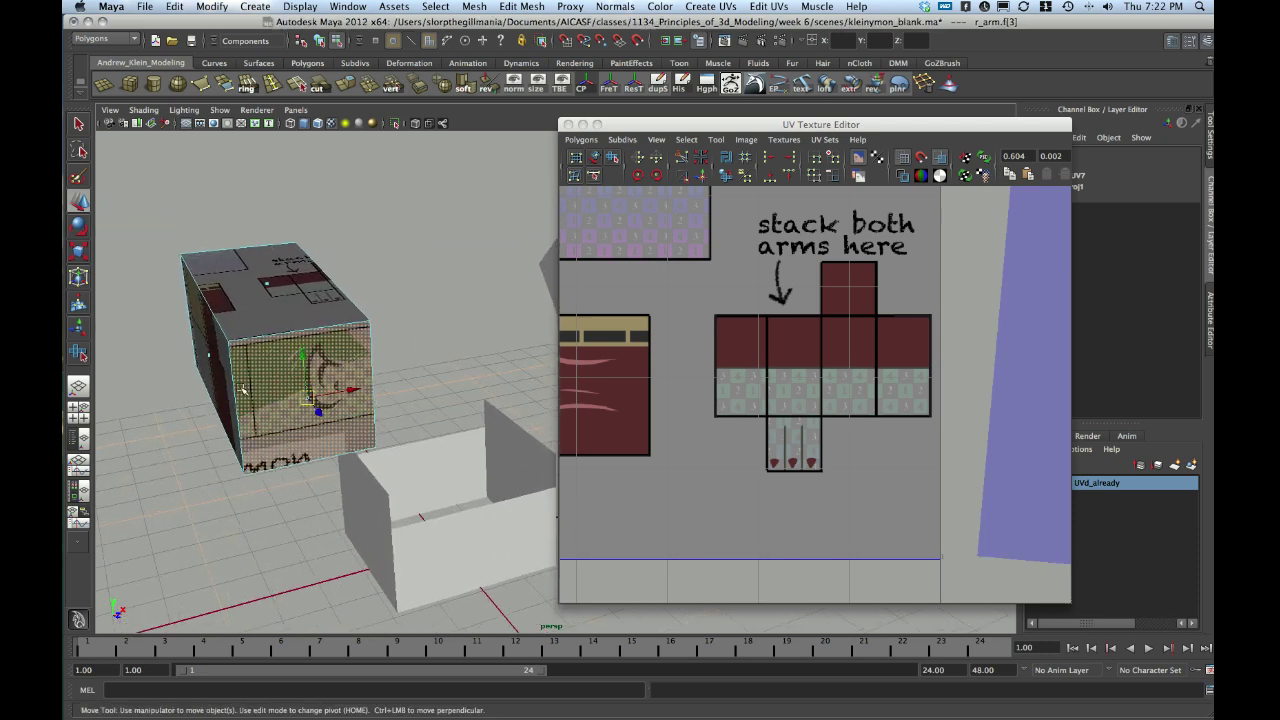
left_click_drag(247, 403, 295, 398, "alt")
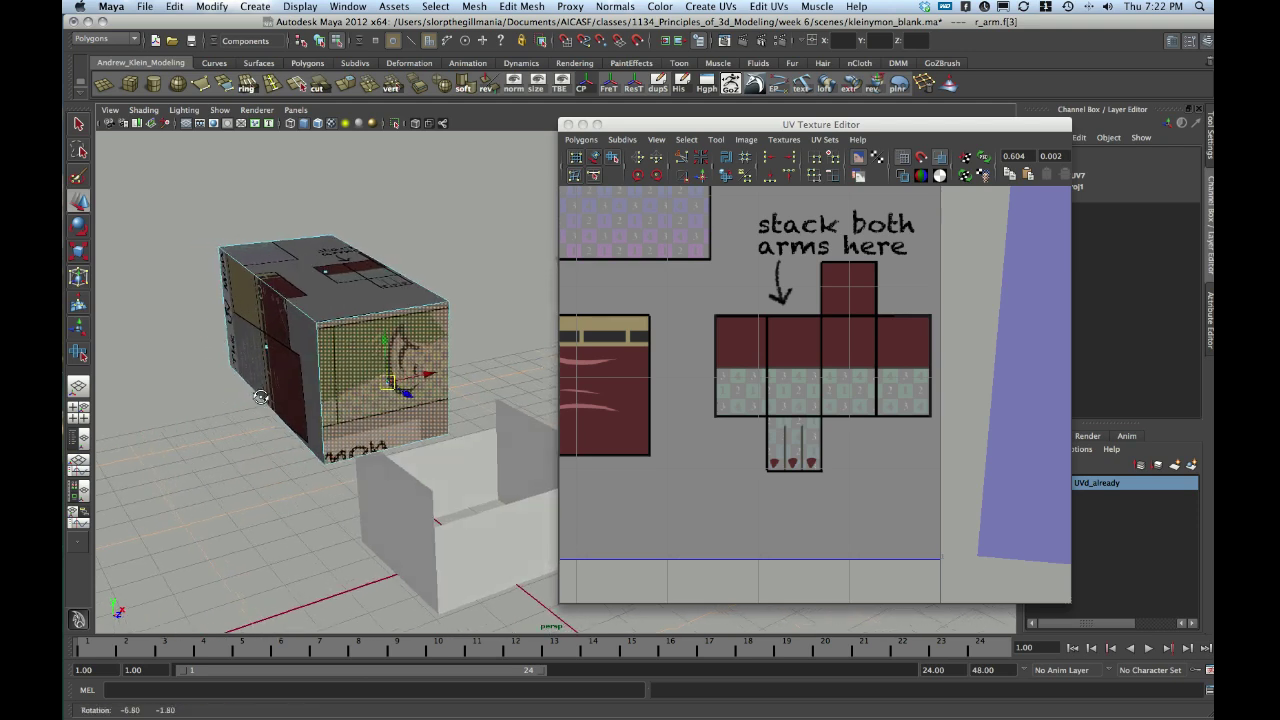
Select the vertical corner edge of the arm's front face and join its UV shells with Move and Sew.
right_click_drag(320, 360, 321, 352)
left_click(321, 350)
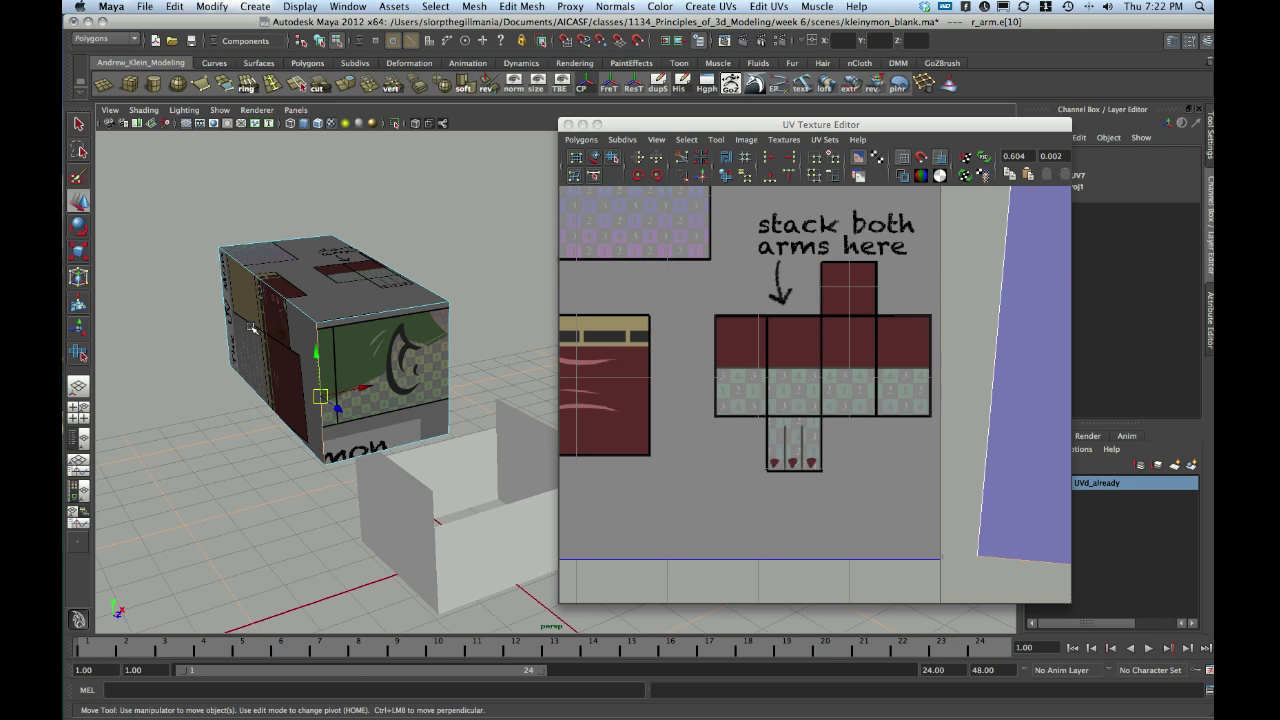
scroll(826, 349, "down", 6)
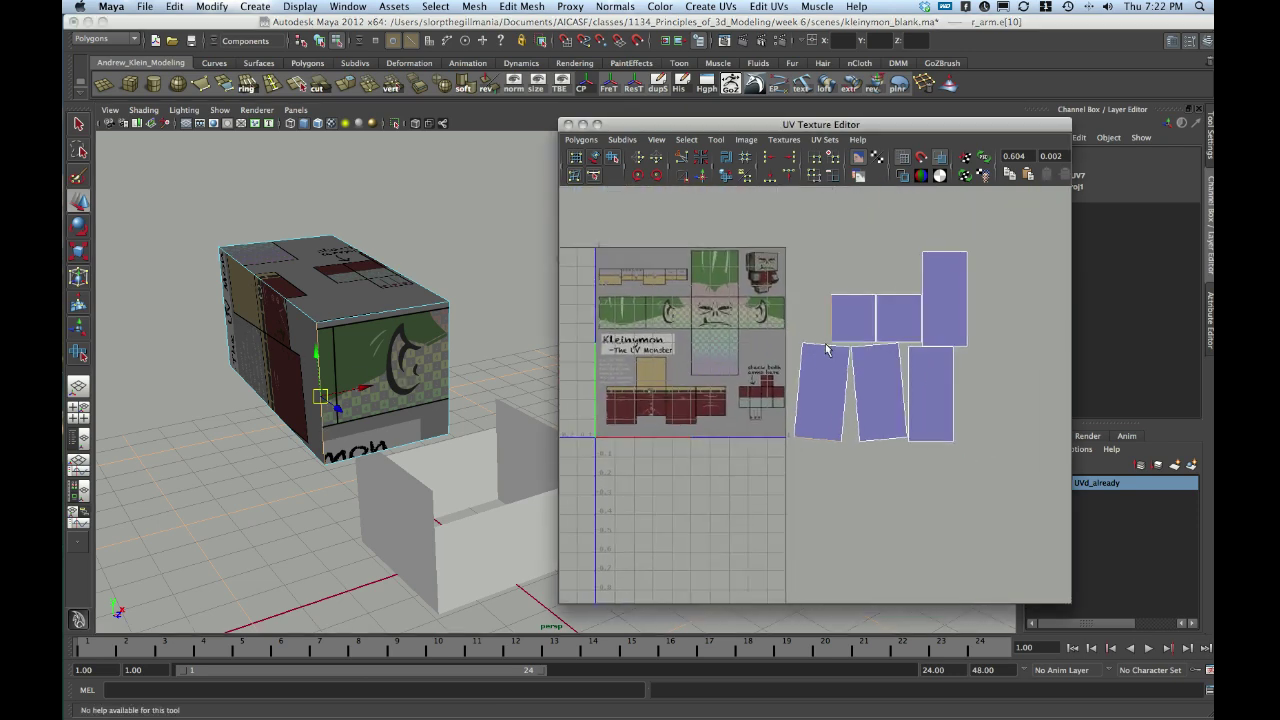
scroll(850, 400, "up", 3)
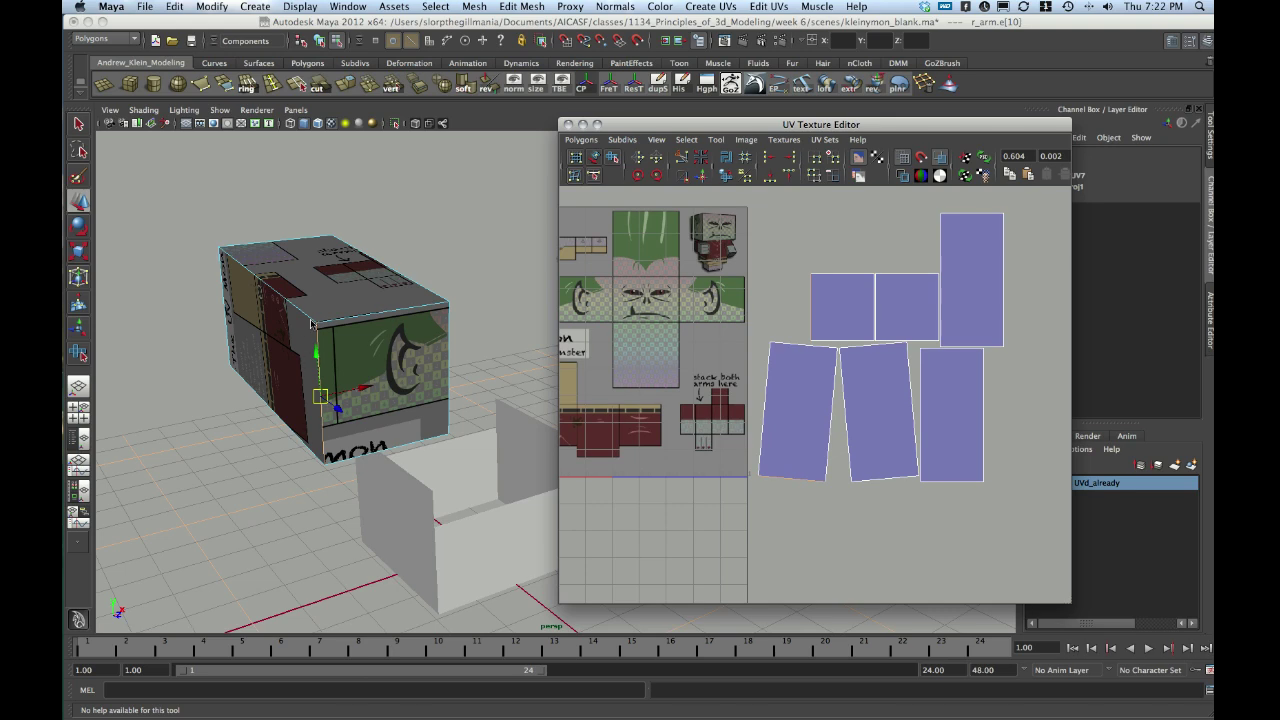
left_click(704, 177)
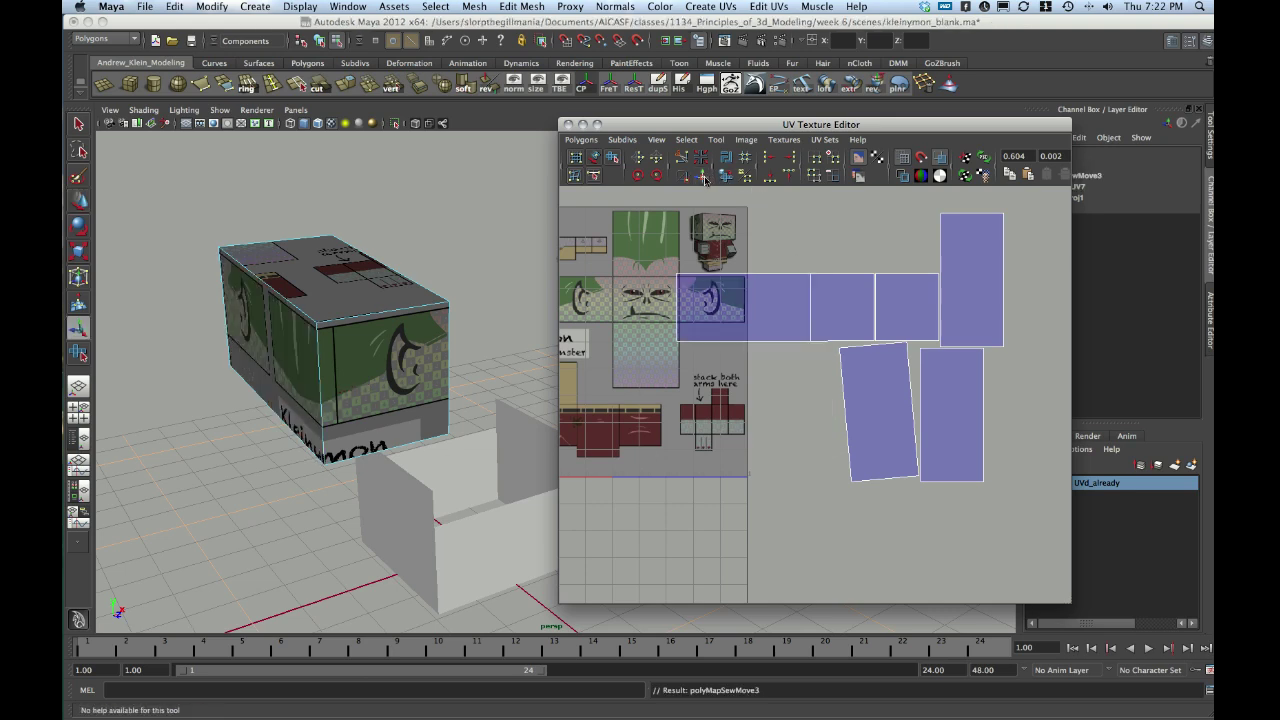
Select the entire sewn UV shell and rotate it clockwise until it stands upright.
right_click_drag(814, 310, 709, 277)
left_click_drag(667, 261, 742, 320)
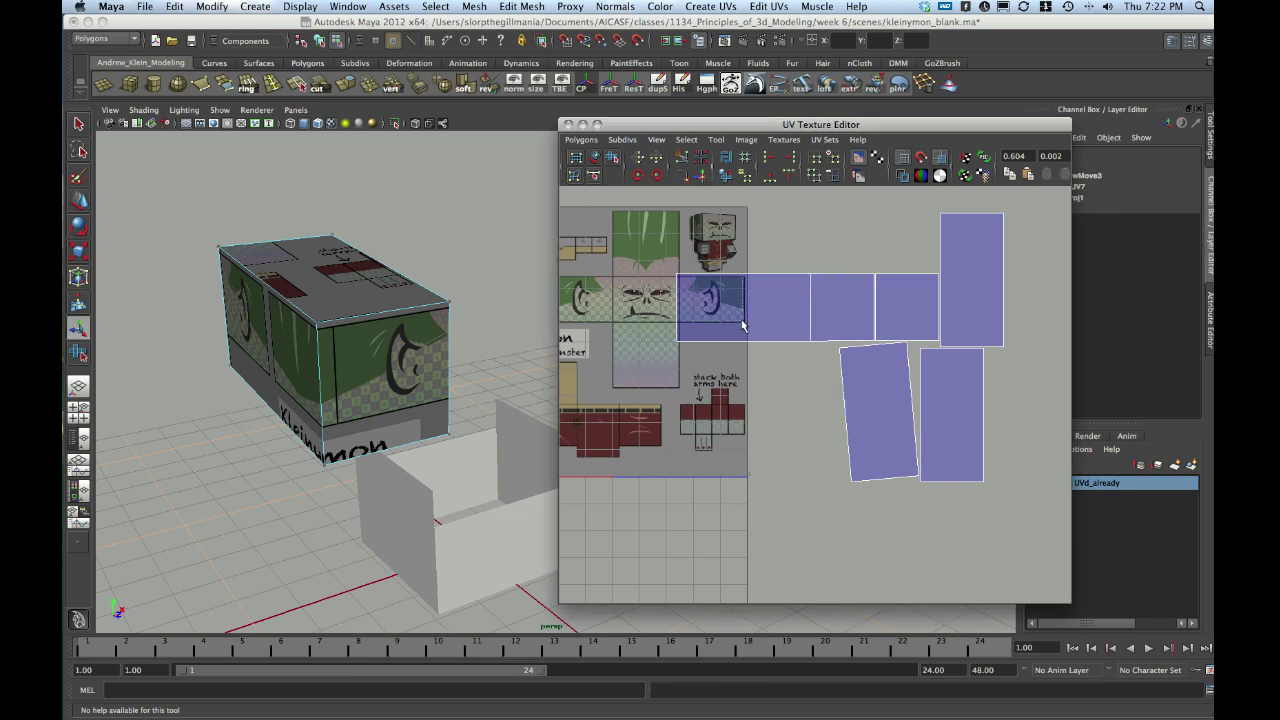
left_click(686, 139)
left_click(701, 186)
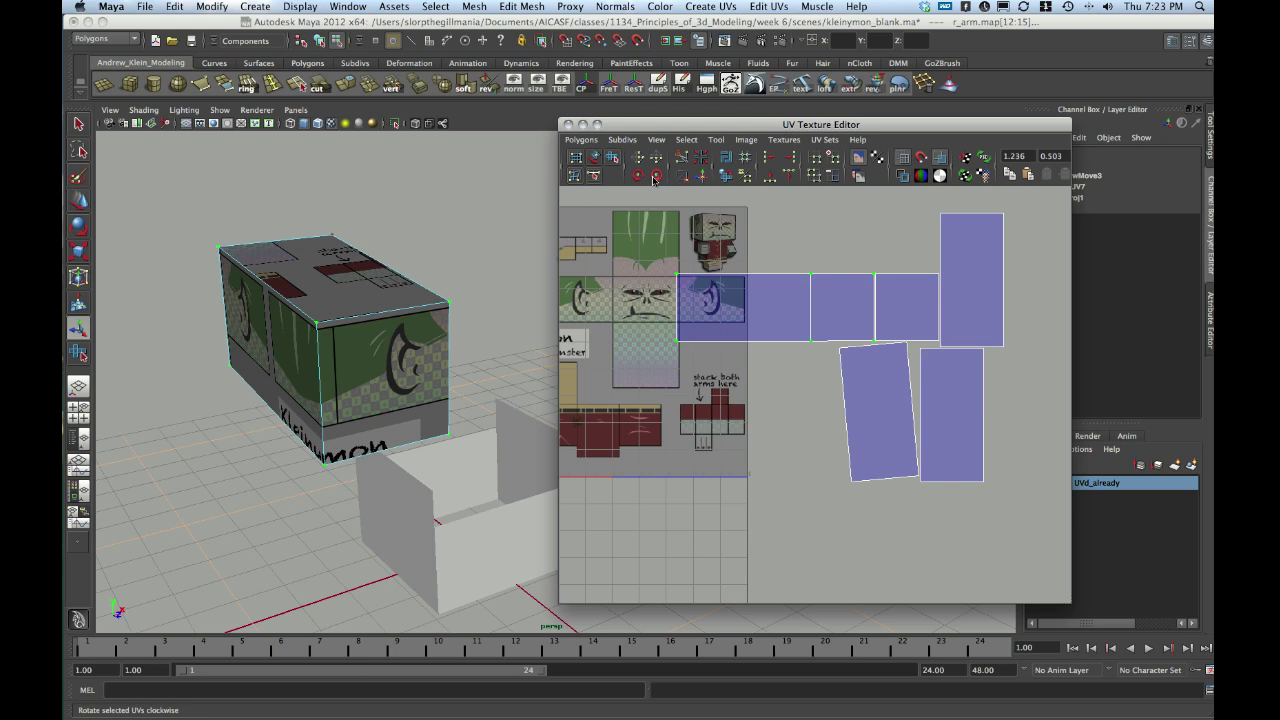
left_click(655, 176)
left_click(655, 176)
Move the upright shell down, beside the lower corner of the texture near the arm layout.
key("w")
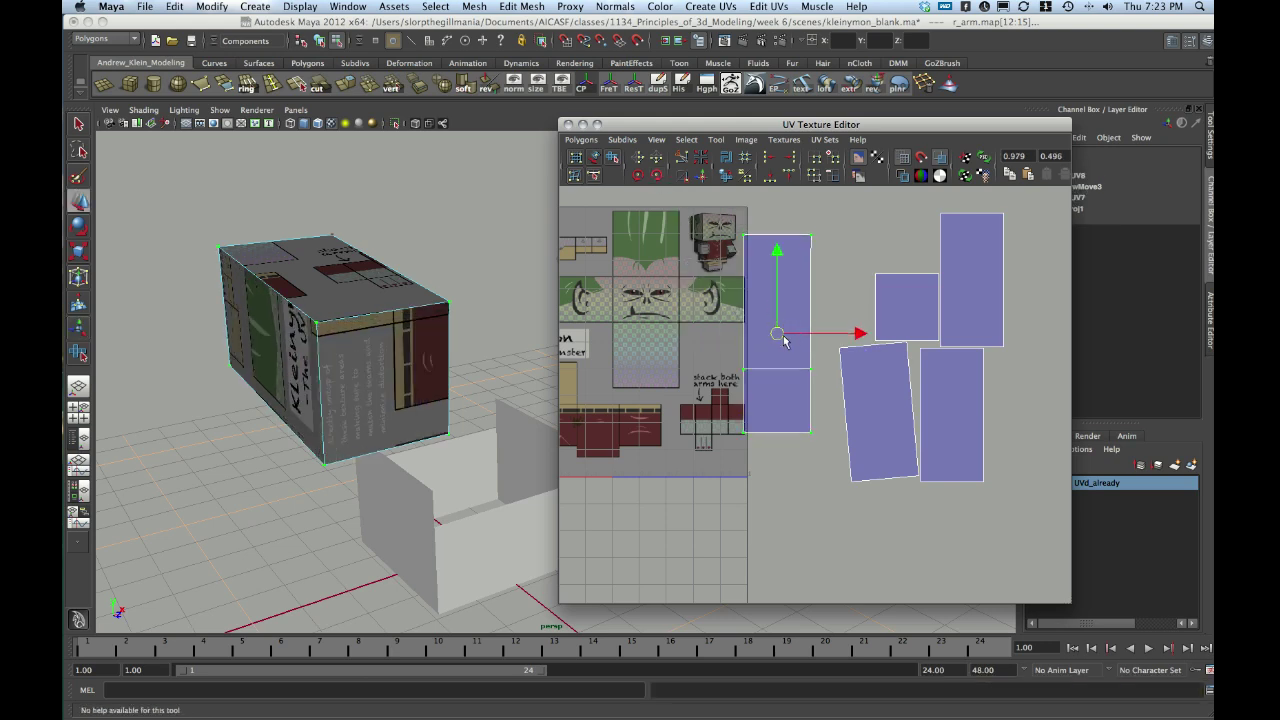
left_click_drag(787, 361, 758, 538)
scroll(728, 476, "down", 1)
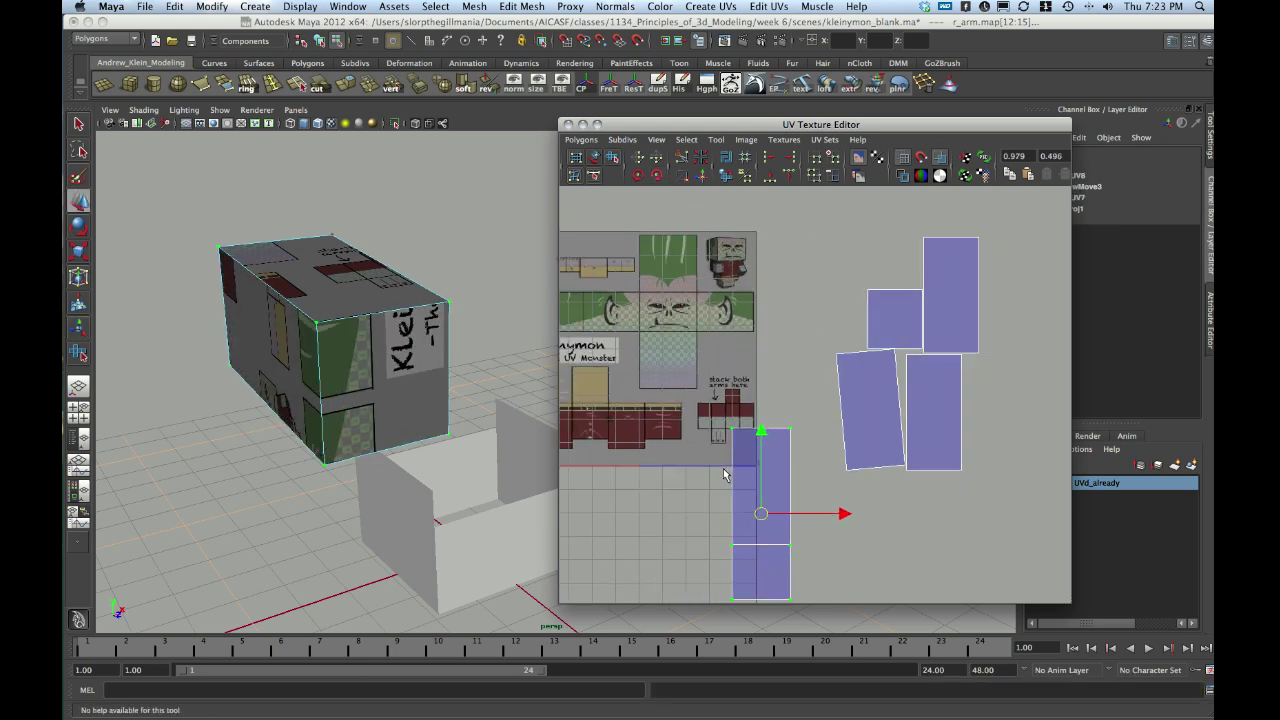
Move the upright two-face shell off the texture into the empty space just beyond its lower right corner.
middle_click_drag(728, 476, 706, 362, "alt")
left_click_drag(747, 410, 789, 442)
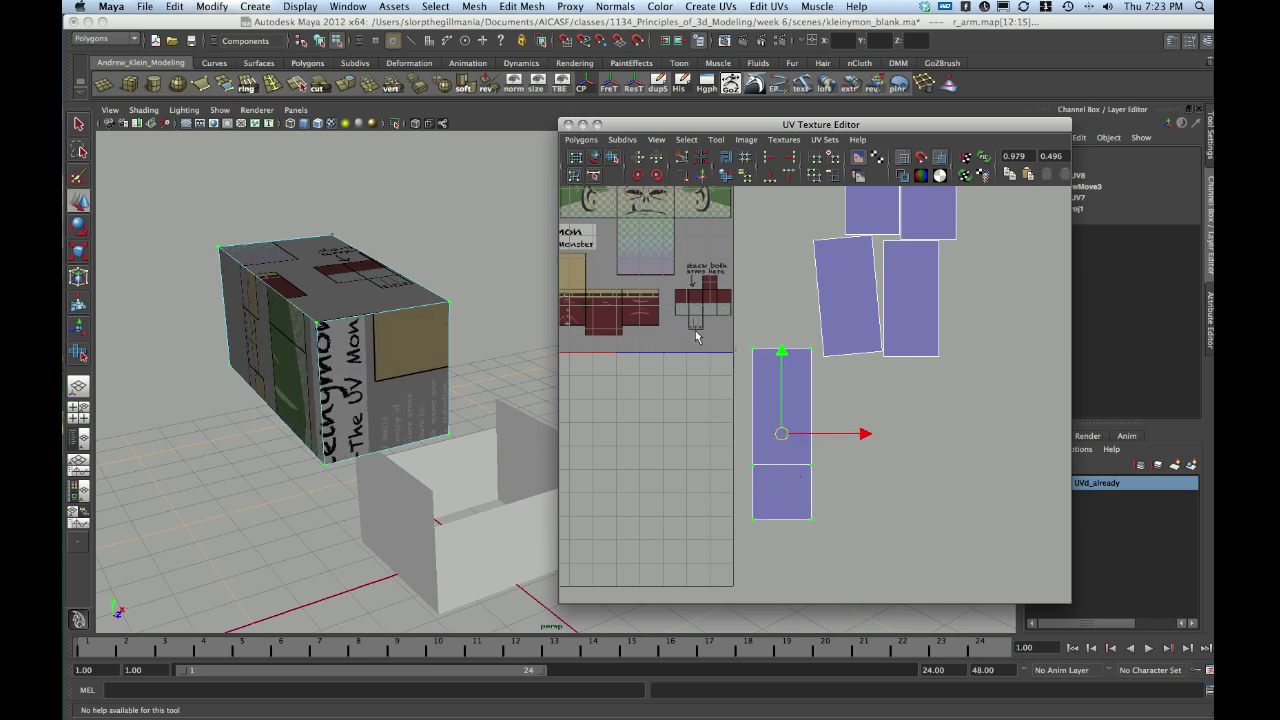
scroll(800, 370, "down", 1)
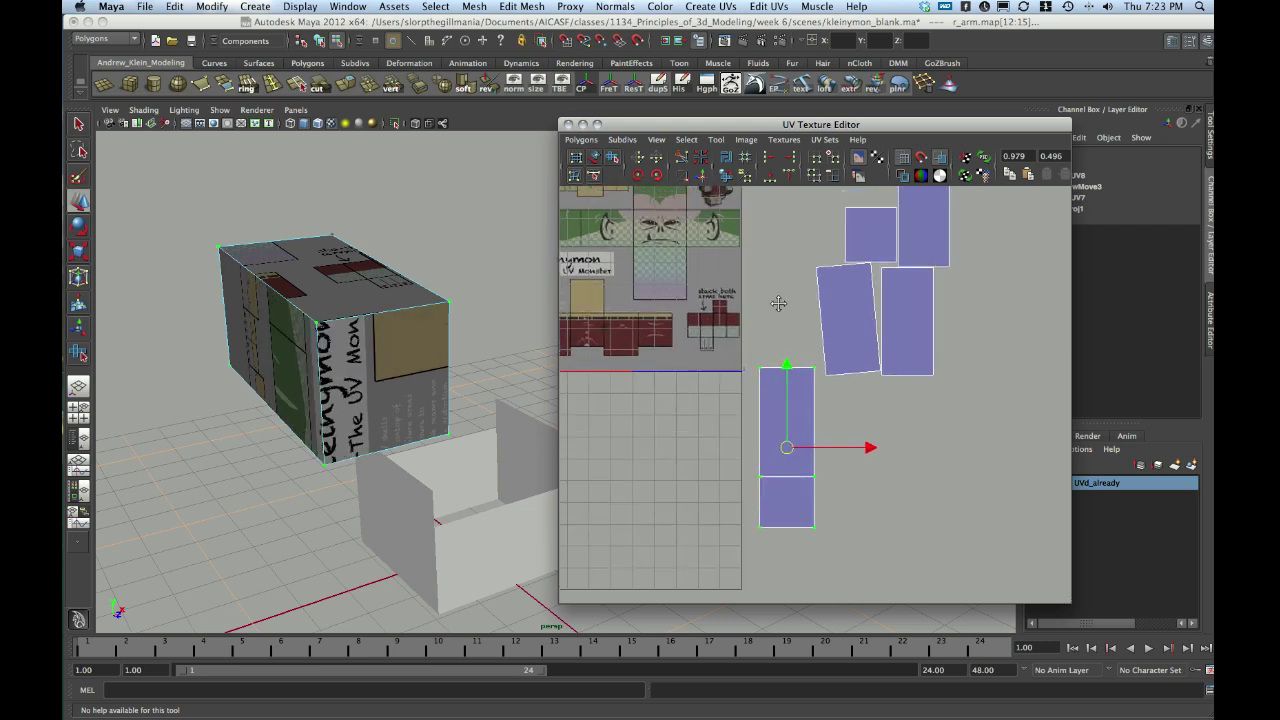
Select the left edge of the shell's long upper face and attach the adjoining face with Move and Sew.
right_click(776, 449)
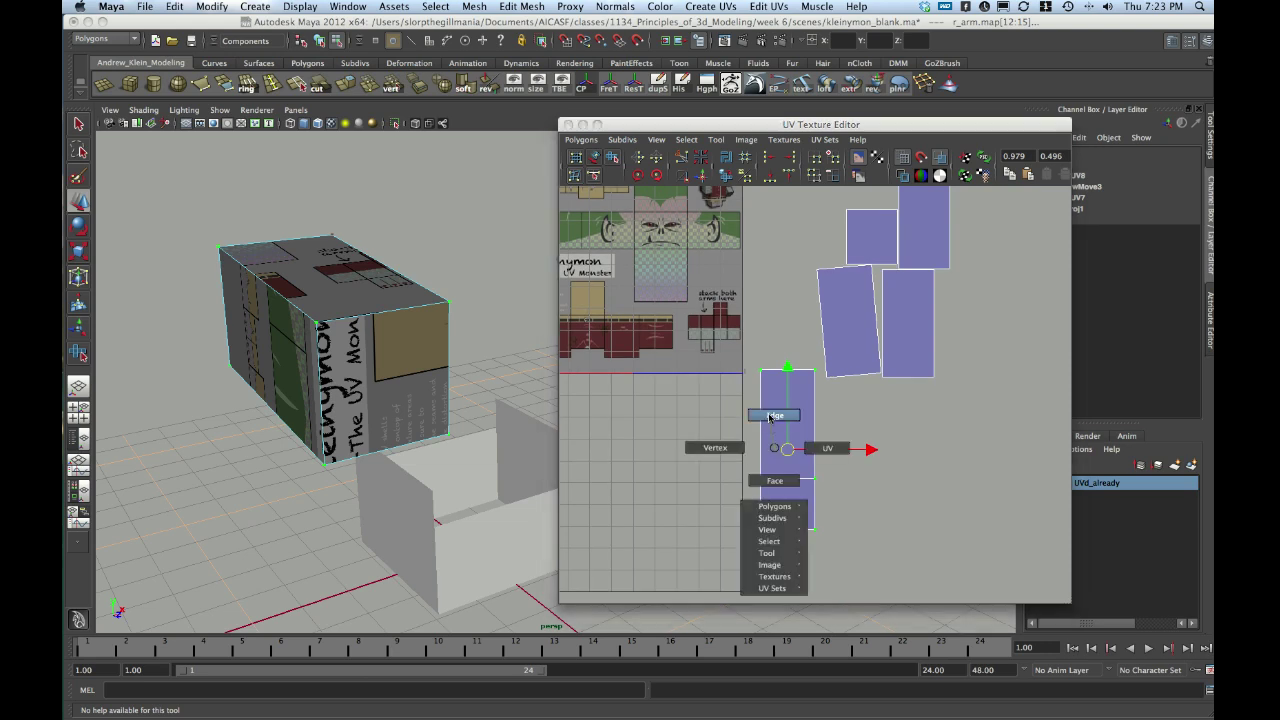
left_click(769, 417)
left_click(762, 401)
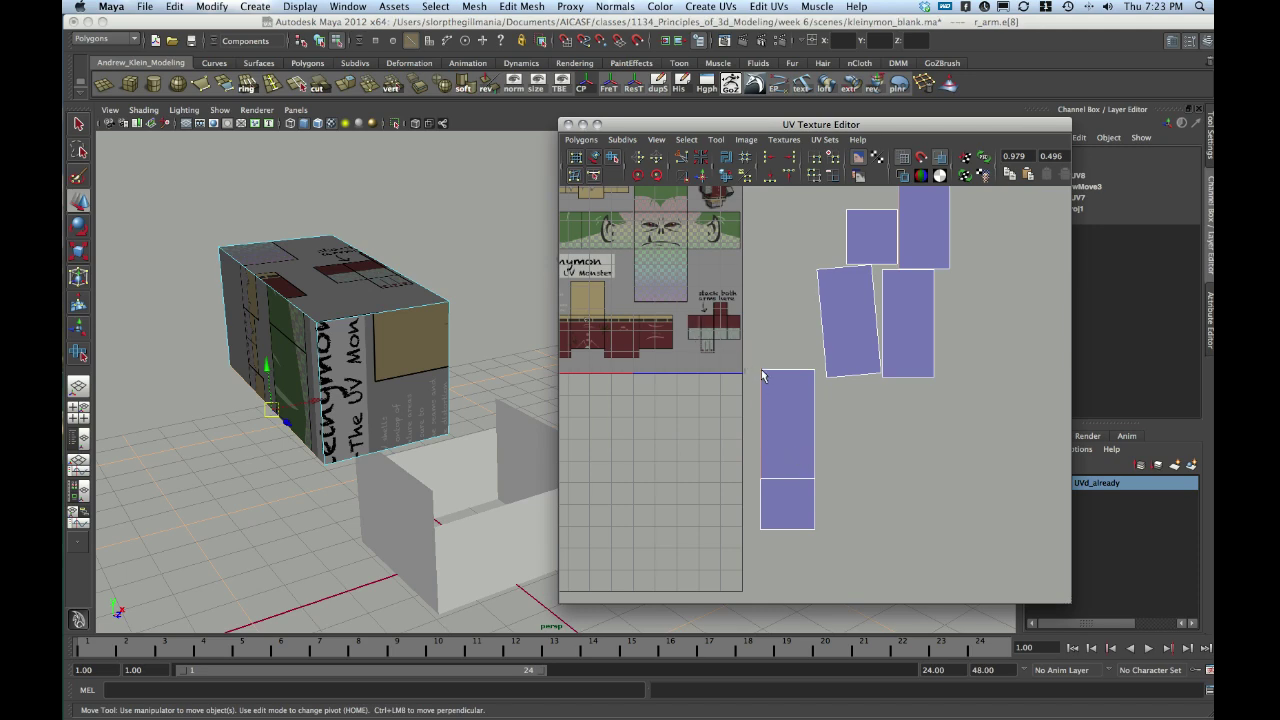
left_click(701, 177)
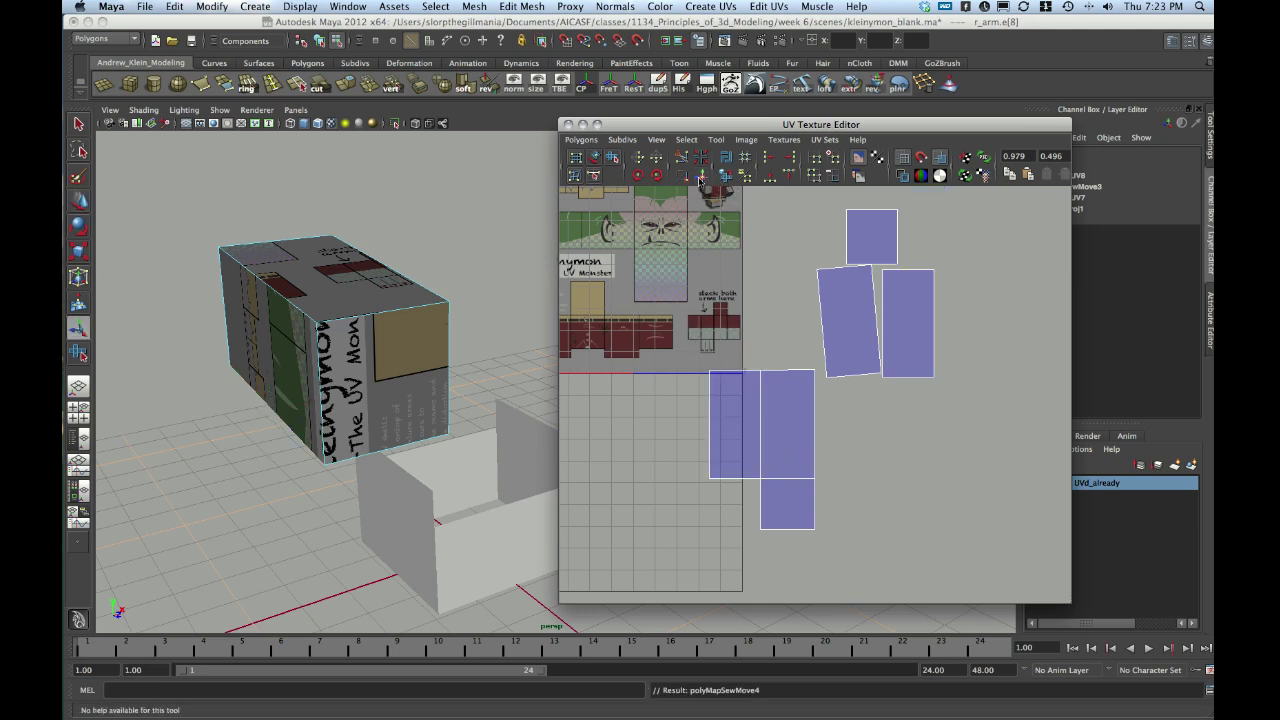
Move and Sew the remaining side and end faces onto the shell to complete the arm's cross-shaped layout.
left_click(815, 437)
left_click(701, 177)
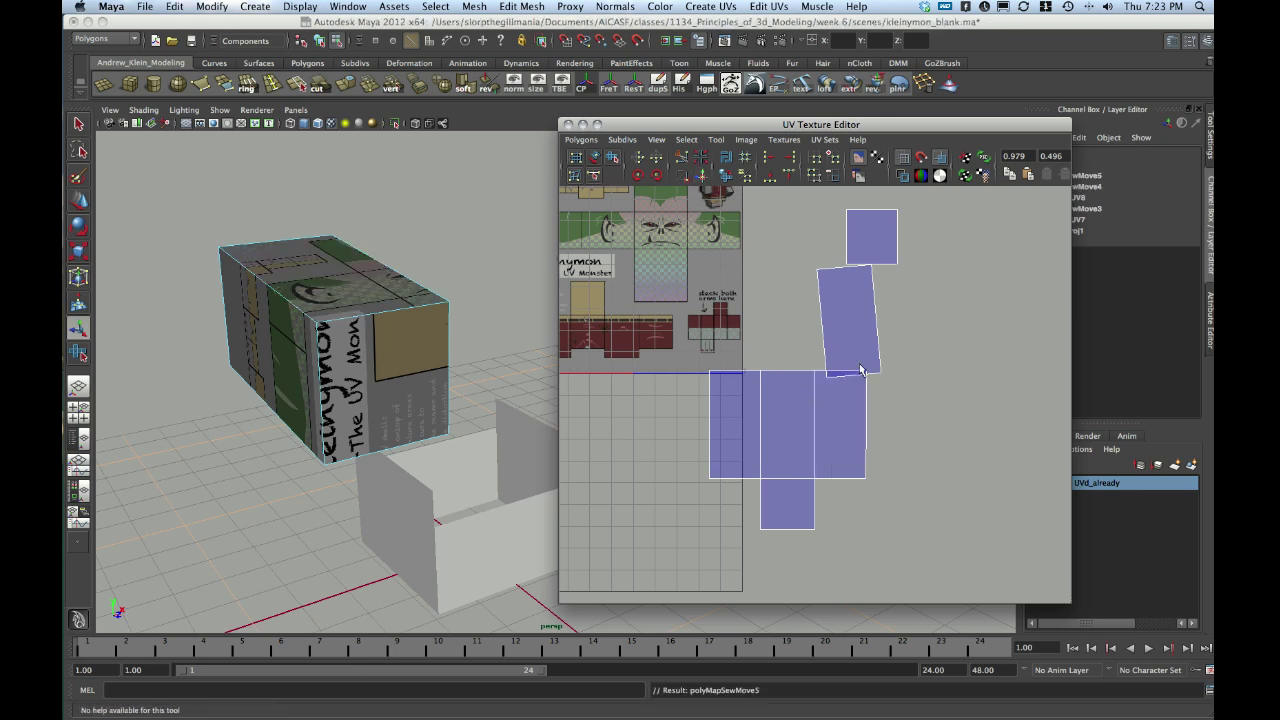
left_click(703, 177)
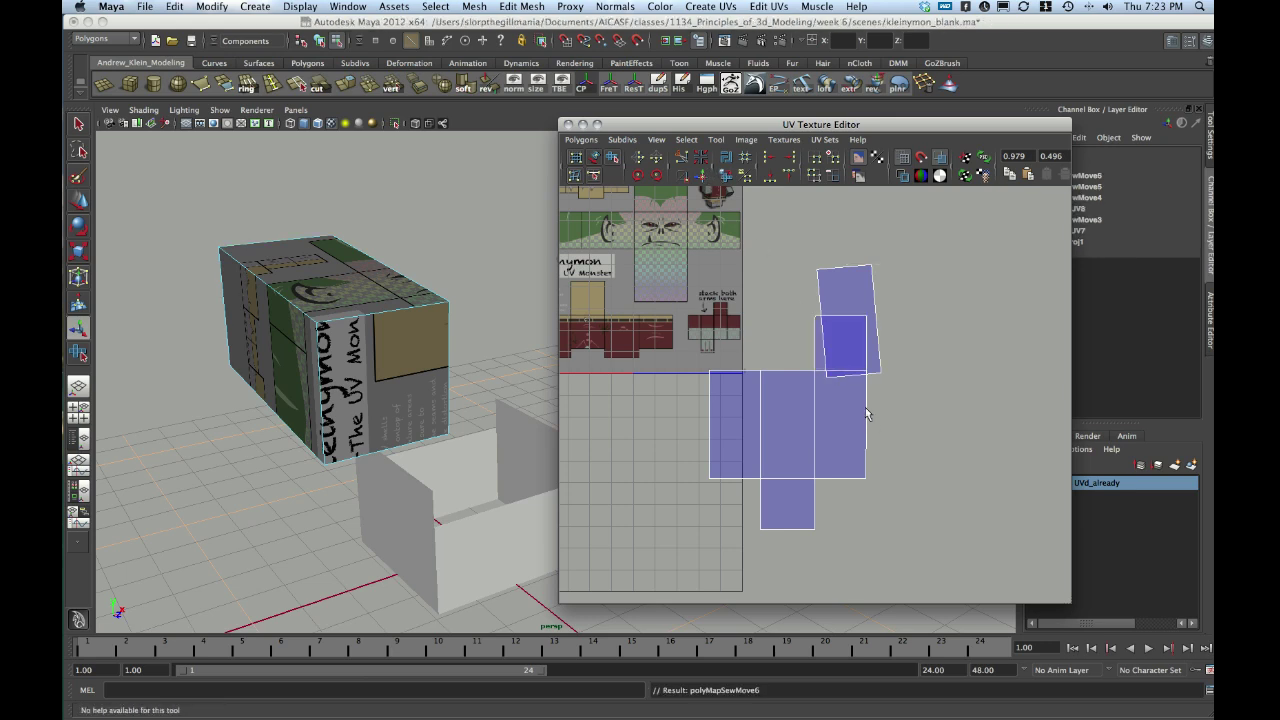
left_click(866, 413)
left_click(702, 177)
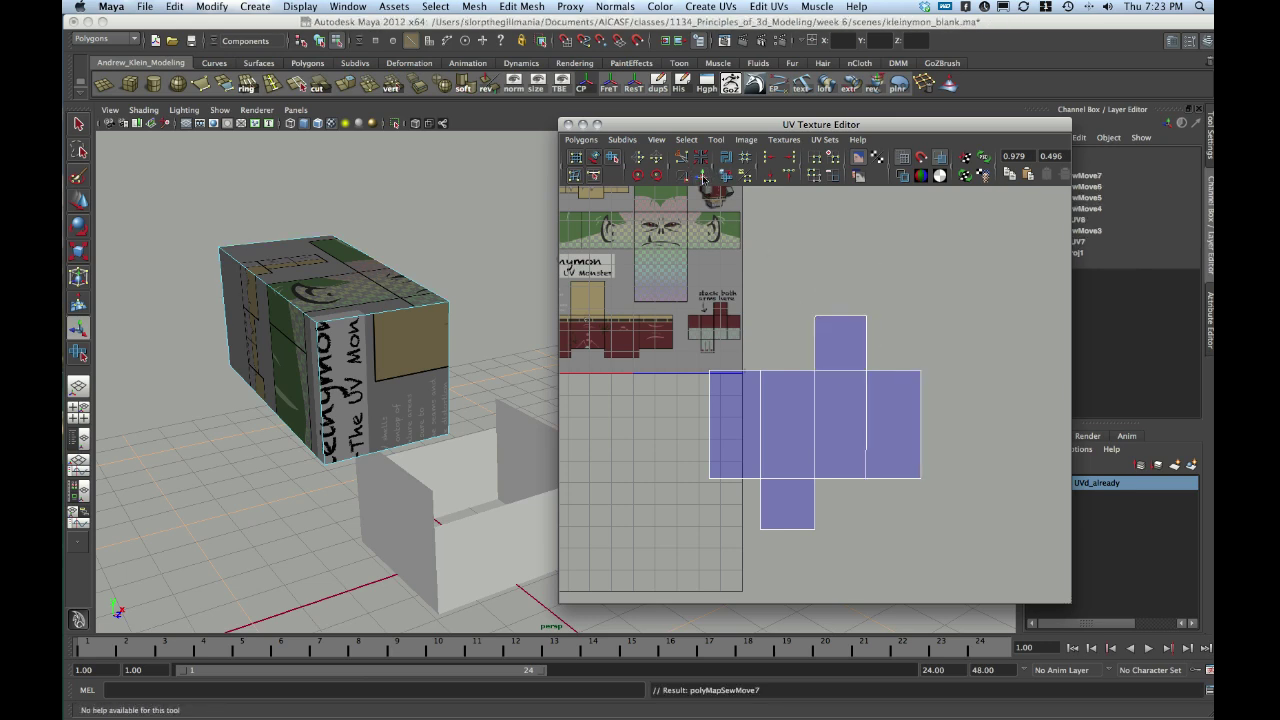
Select all of the arm shell's UVs, scale them down uniformly and place them over the "stack both arms here" layout.
scroll(850, 350, "up", 1)
scroll(780, 400, "up", 3)
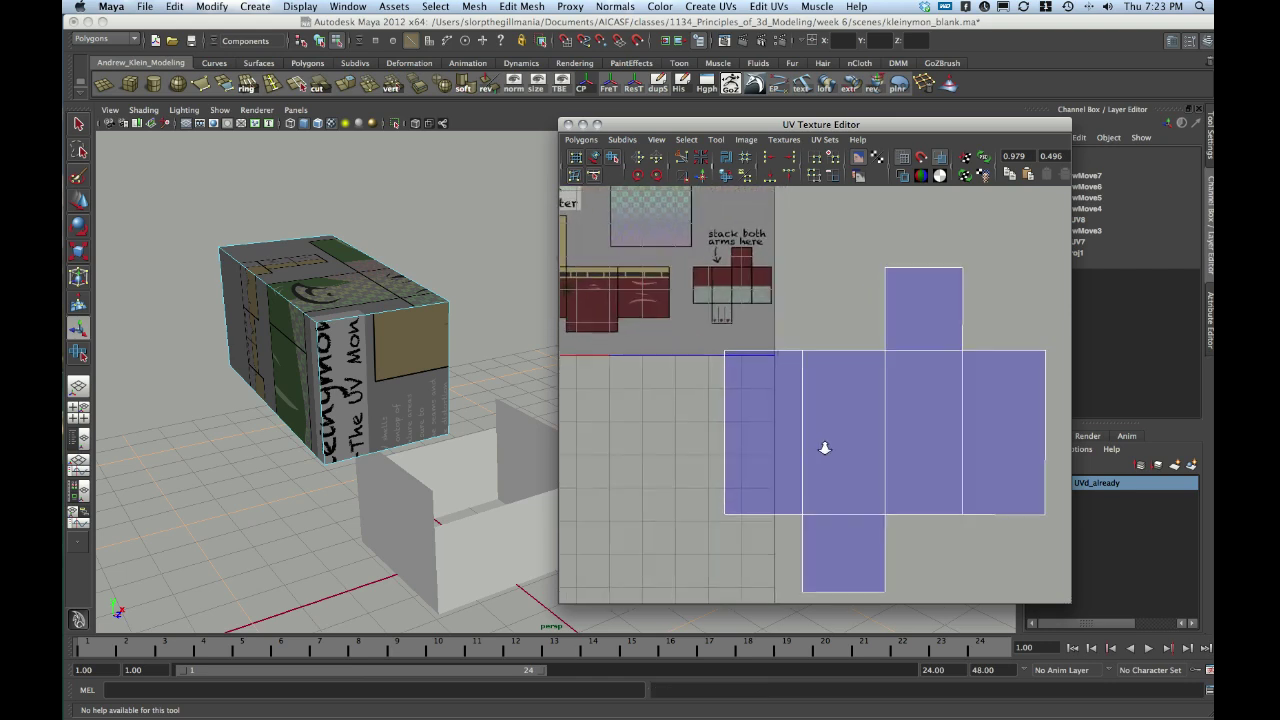
scroll(790, 357, "down", 1)
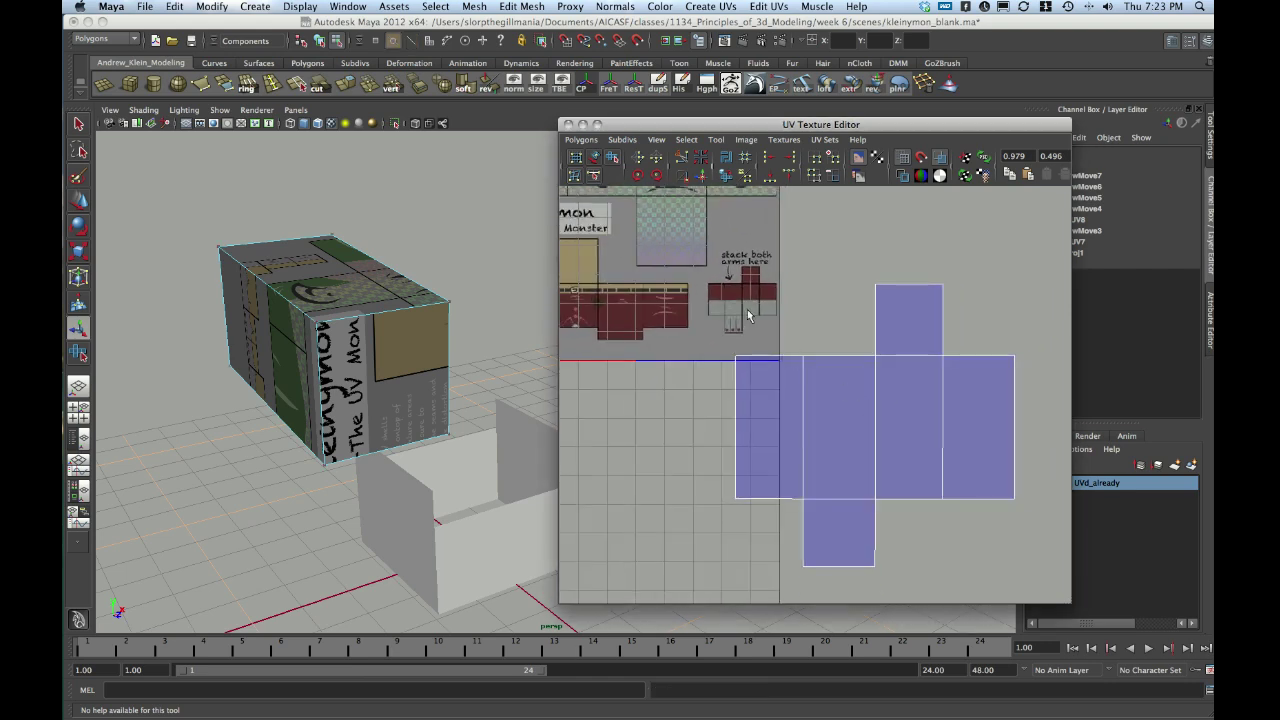
left_click_drag(997, 594, 999, 596)
key("r")
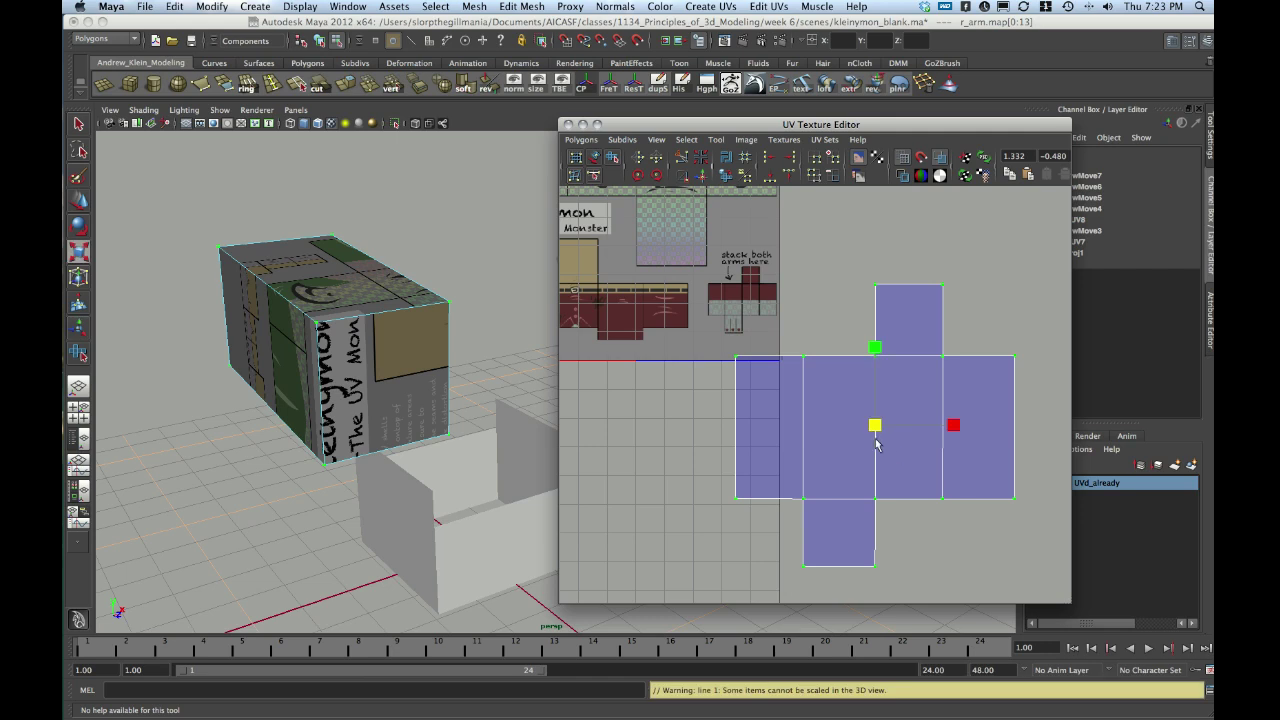
left_click_drag(875, 426, 750, 301)
key("w")
scroll(940, 492, "up", 3)
middle_click_drag(733, 246, 851, 466, "alt")
scroll(851, 466, "up", 3)
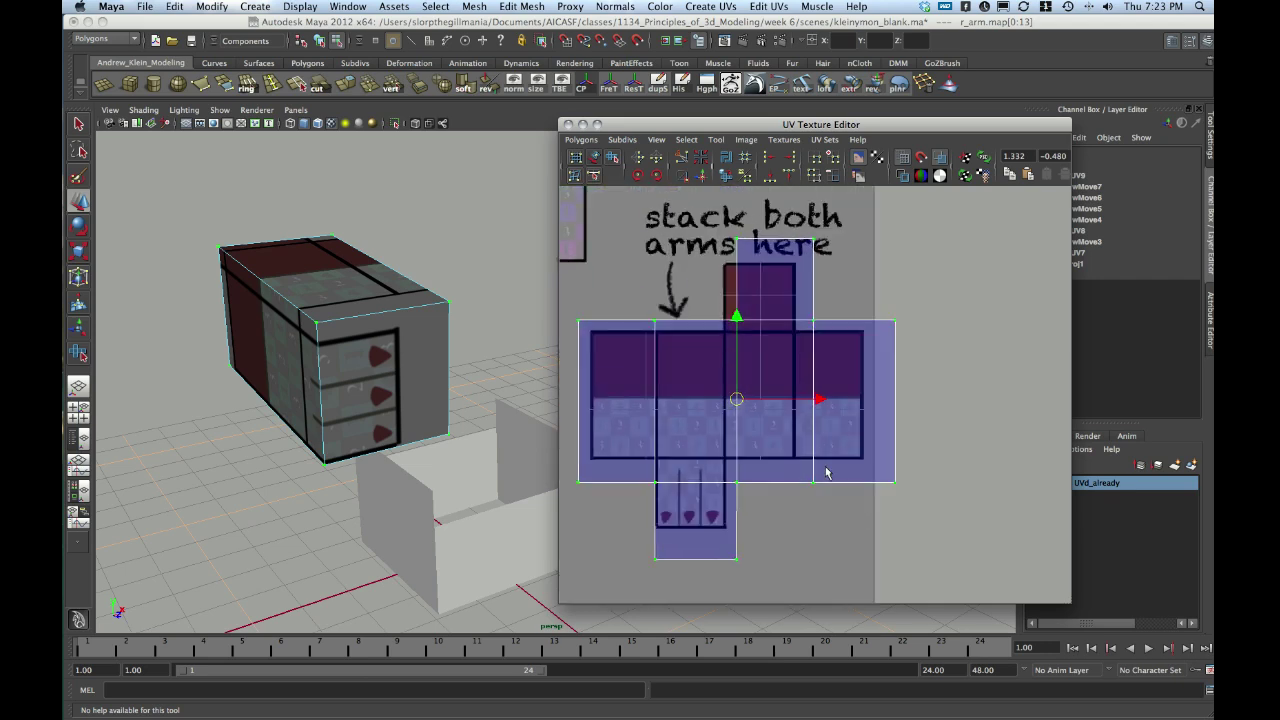
Scale the arm shell down slightly and position it to match the outline of the arm artwork.
key("r")
left_click_drag(737, 398, 729, 393)
key("w")
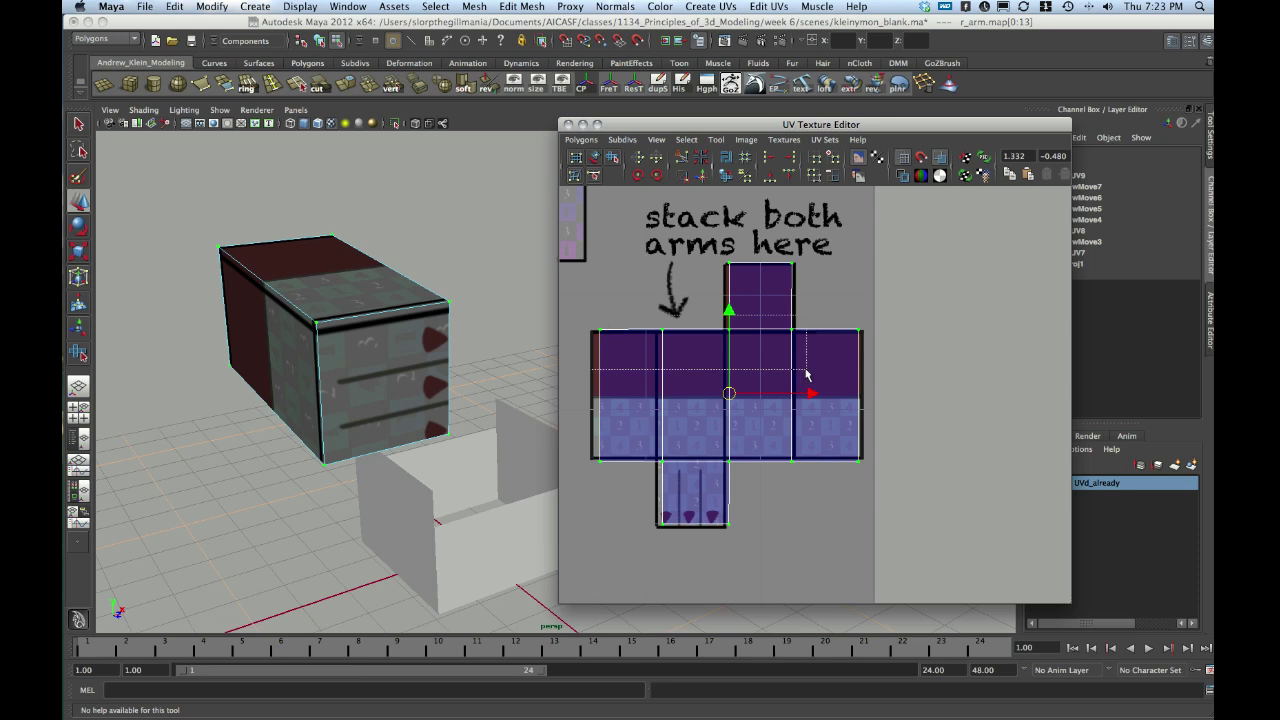
Align the UVs of the shell's upper, lower and bottom-flap rows to their maximum V values, one row at a time.
left_click(787, 177)
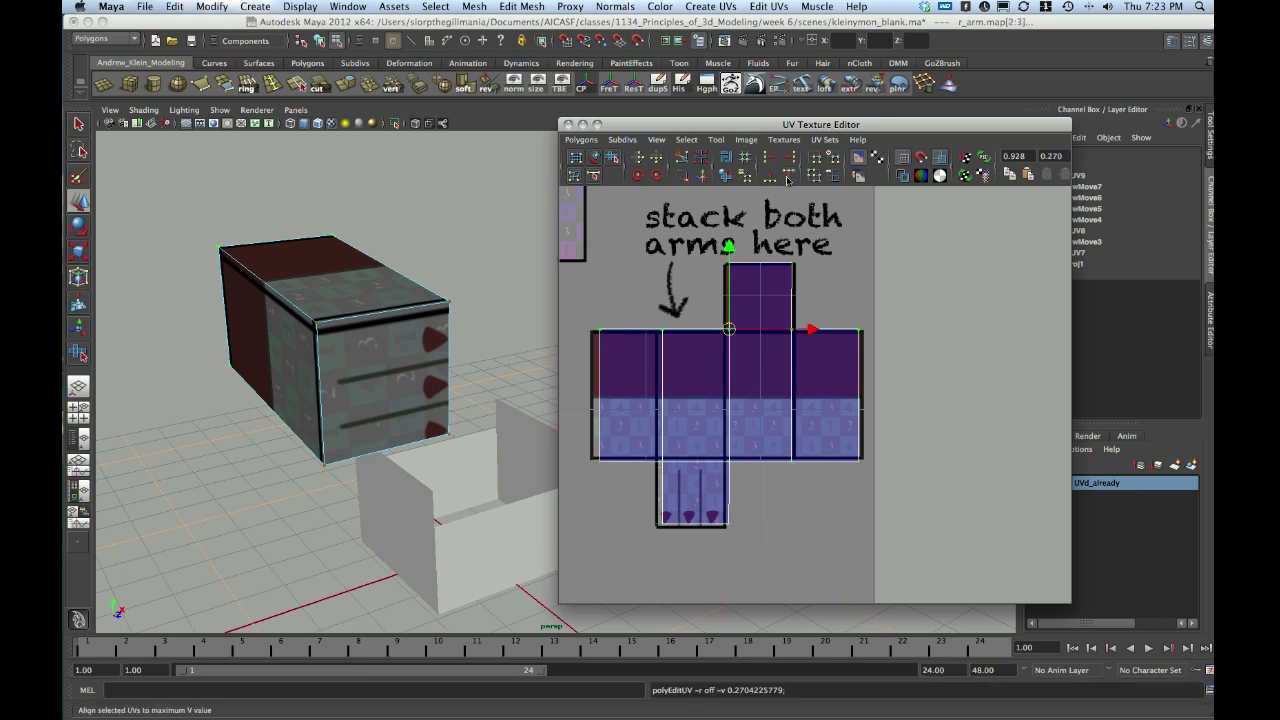
left_click_drag(580, 442, 878, 484)
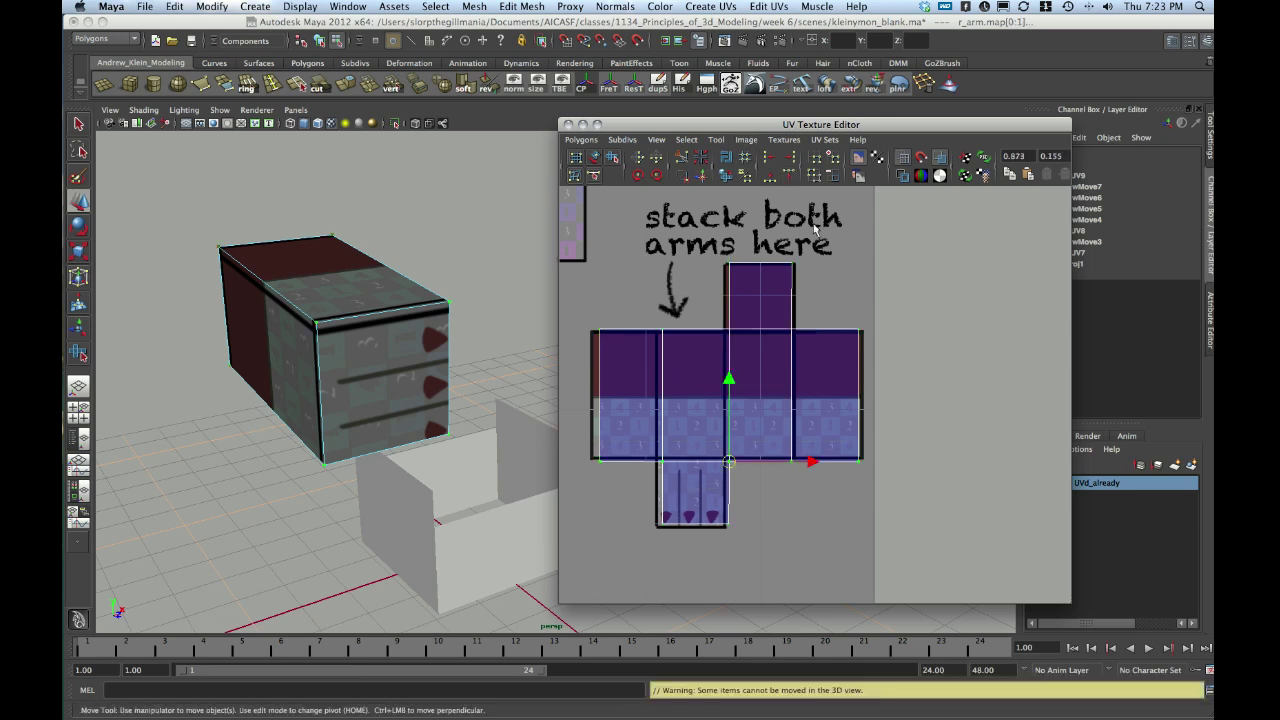
left_click(788, 176)
left_click_drag(647, 484, 756, 551)
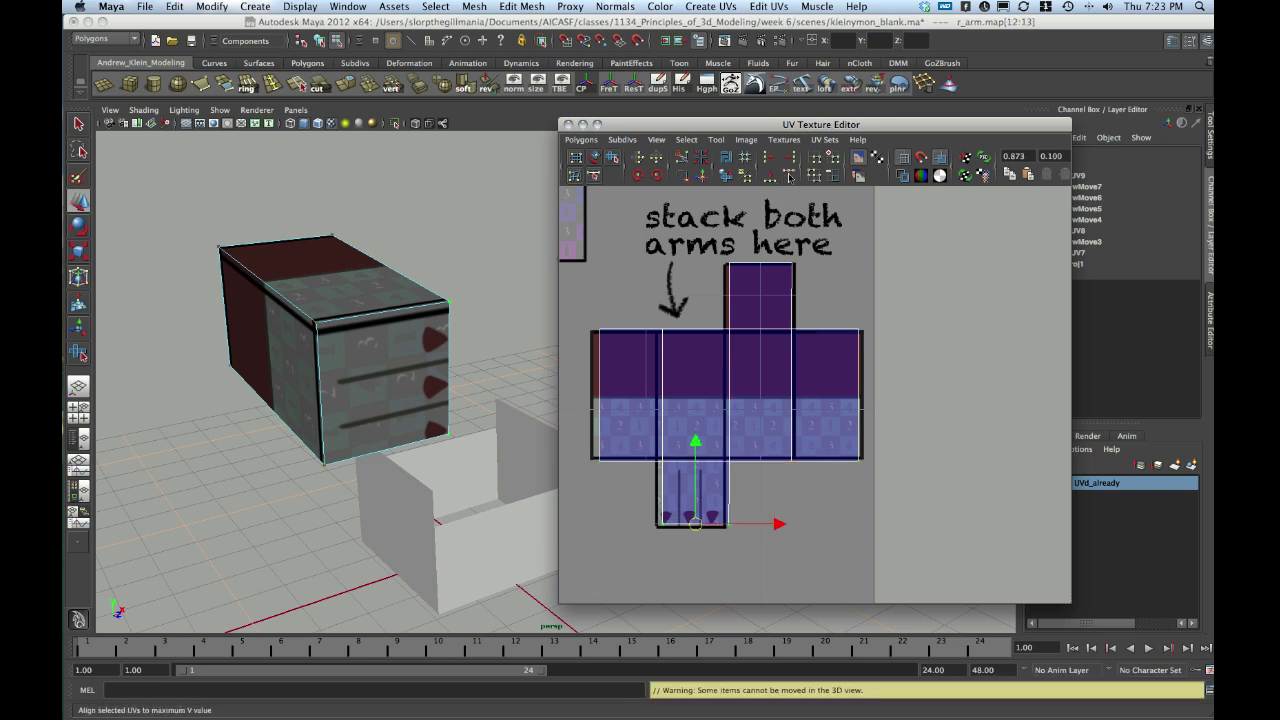
left_click(789, 177)
Align the UVs in the shell's vertical columns to their minimum U values, one column at a time.
left_click_drag(585, 291, 630, 483)
left_click(769, 157)
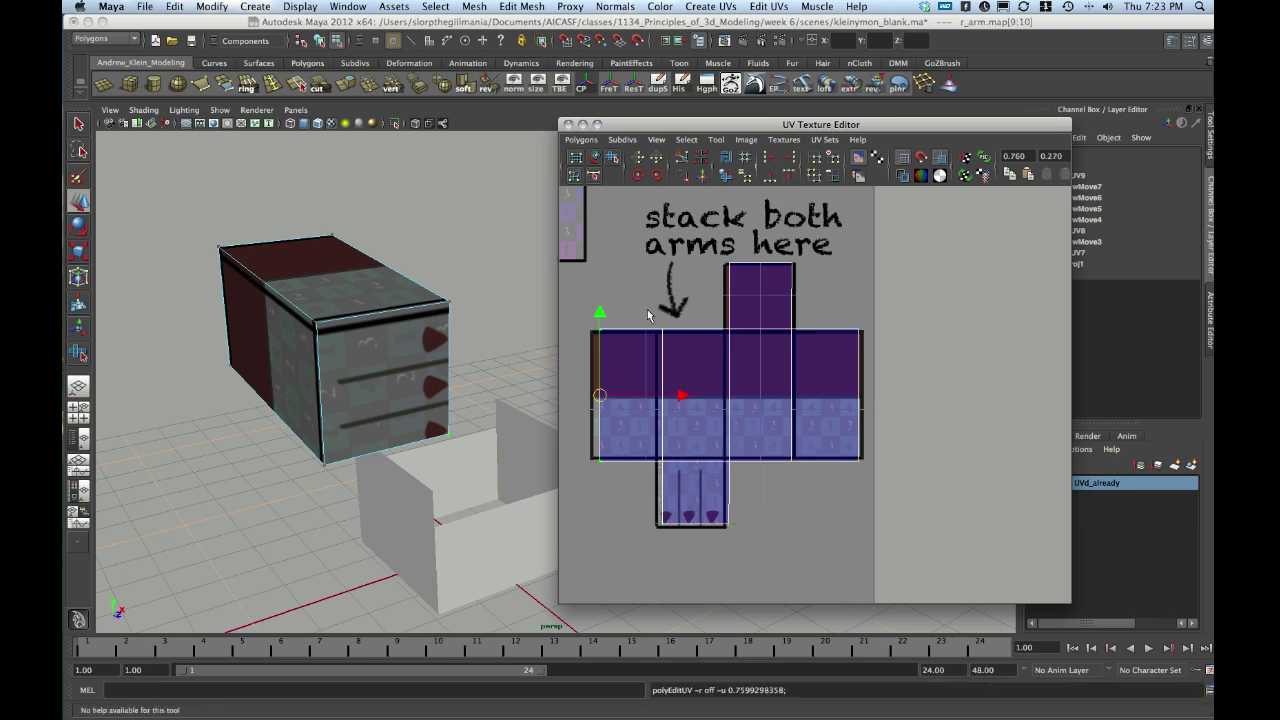
left_click_drag(646, 316, 695, 475)
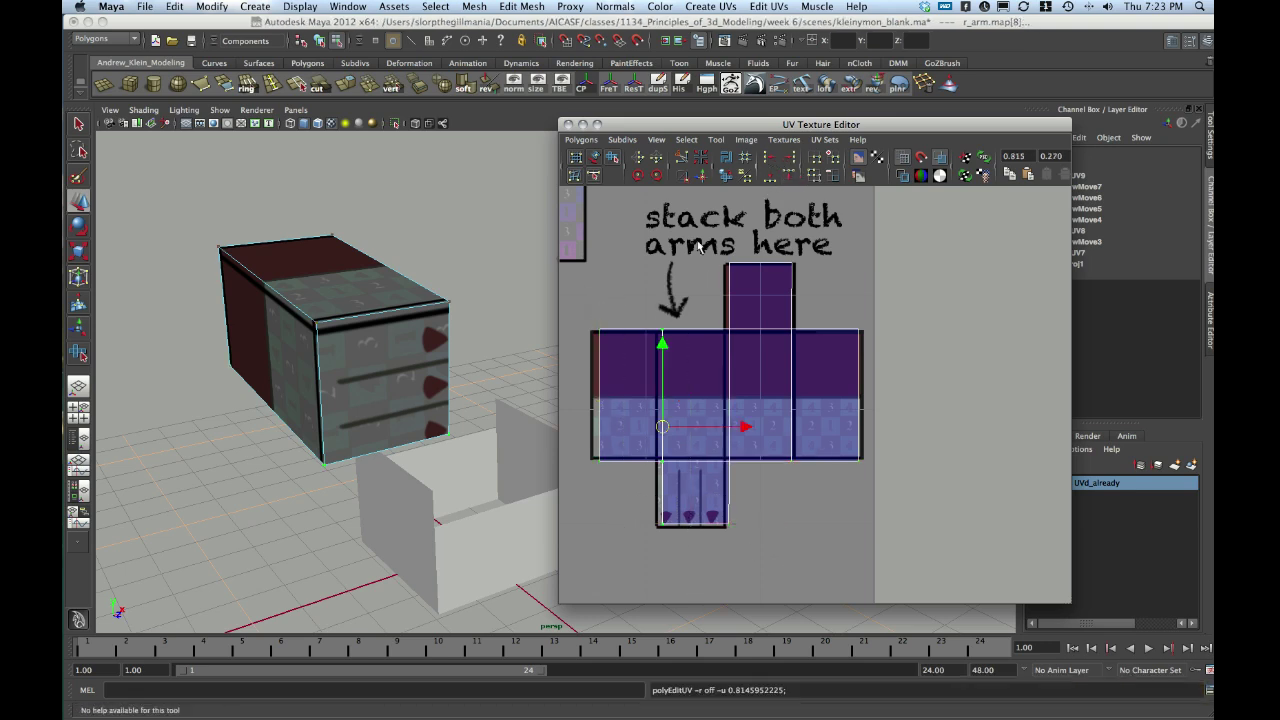
left_click_drag(745, 585, 712, 252)
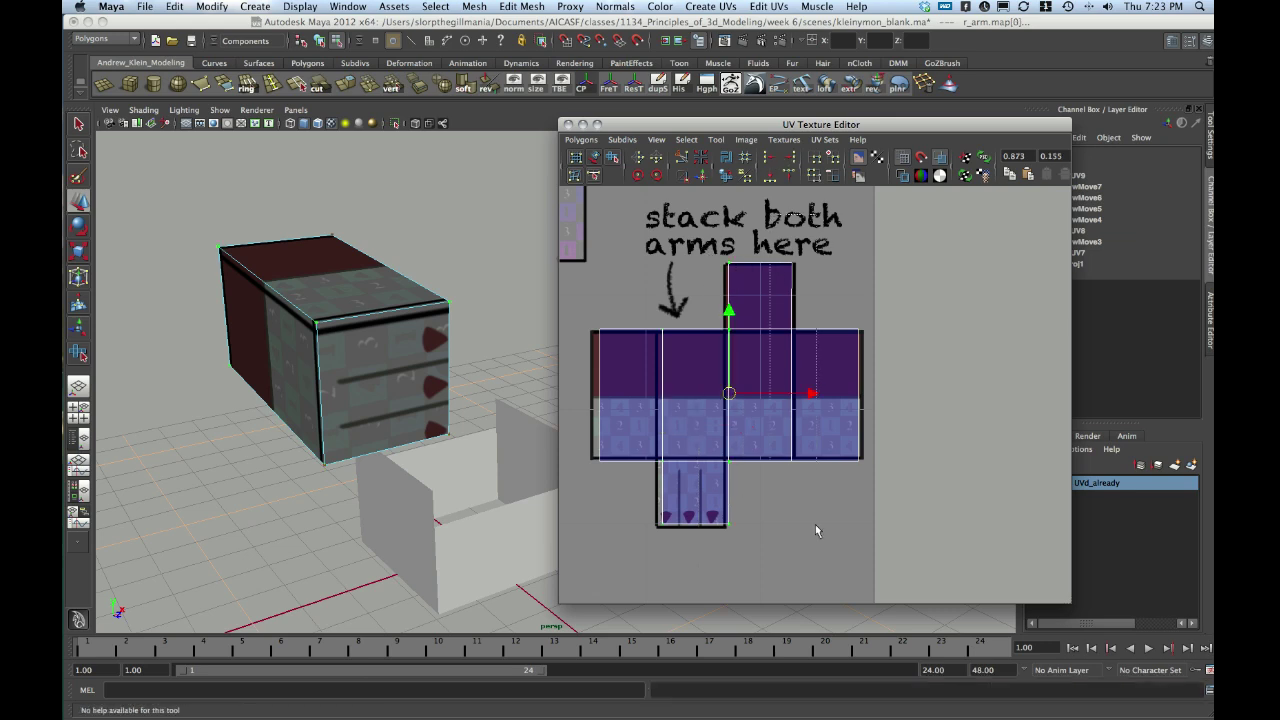
left_click_drag(815, 534, 816, 535)
left_click(769, 157)
left_click_drag(840, 302, 893, 527)
Adjust the shell's horizontal UV rows vertically so they meet the black outlines of the arm artwork.
left_click_drag(712, 254, 821, 282)
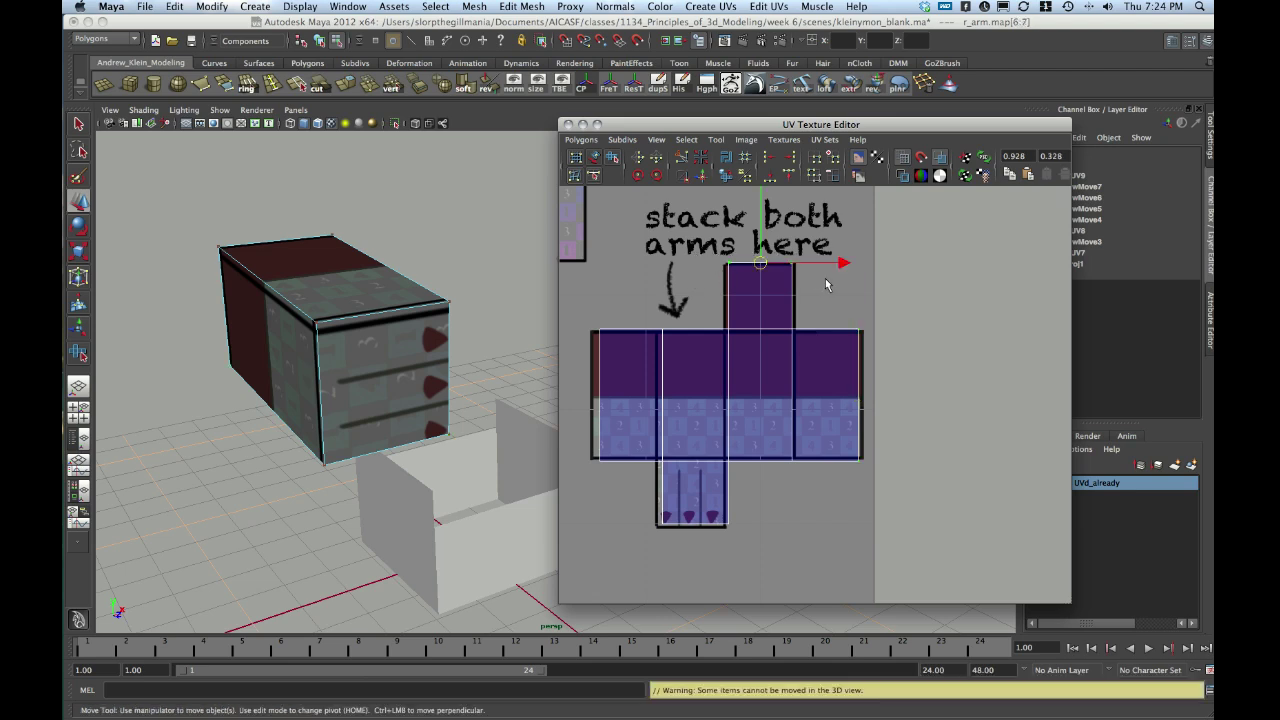
left_click_drag(761, 218, 761, 221)
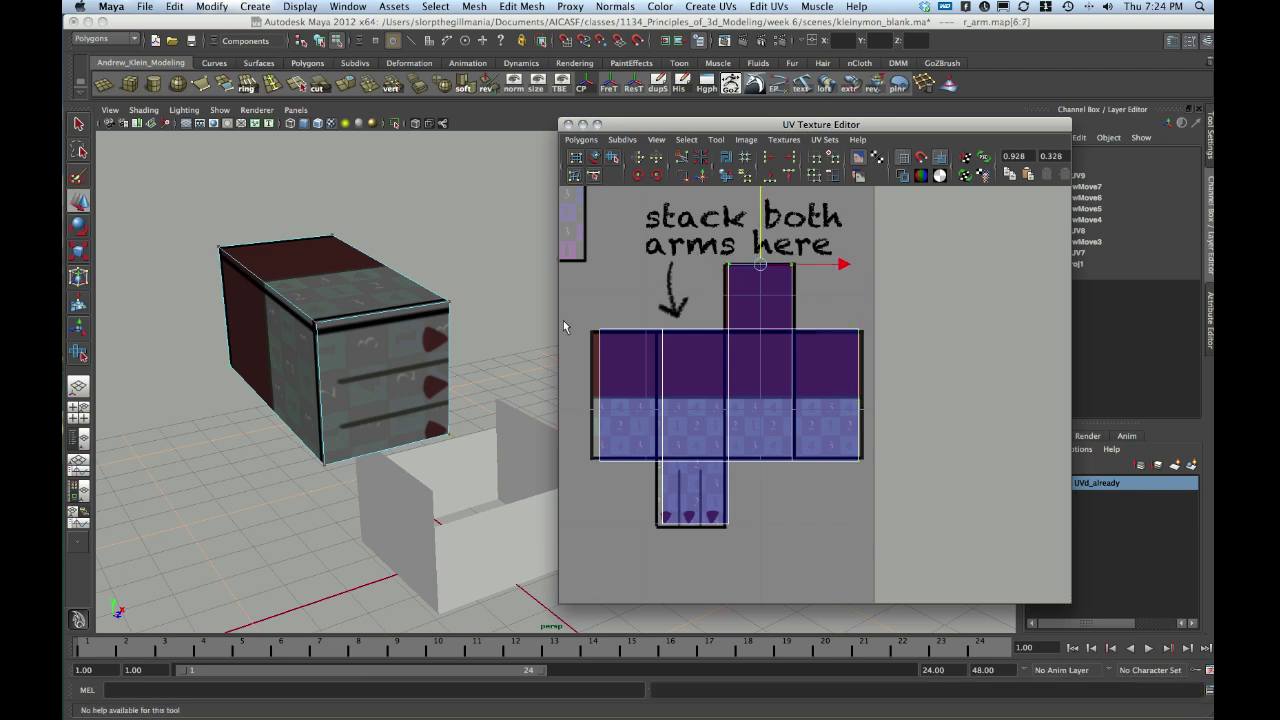
left_click_drag(572, 317, 869, 364)
left_click_drag(730, 247, 730, 248)
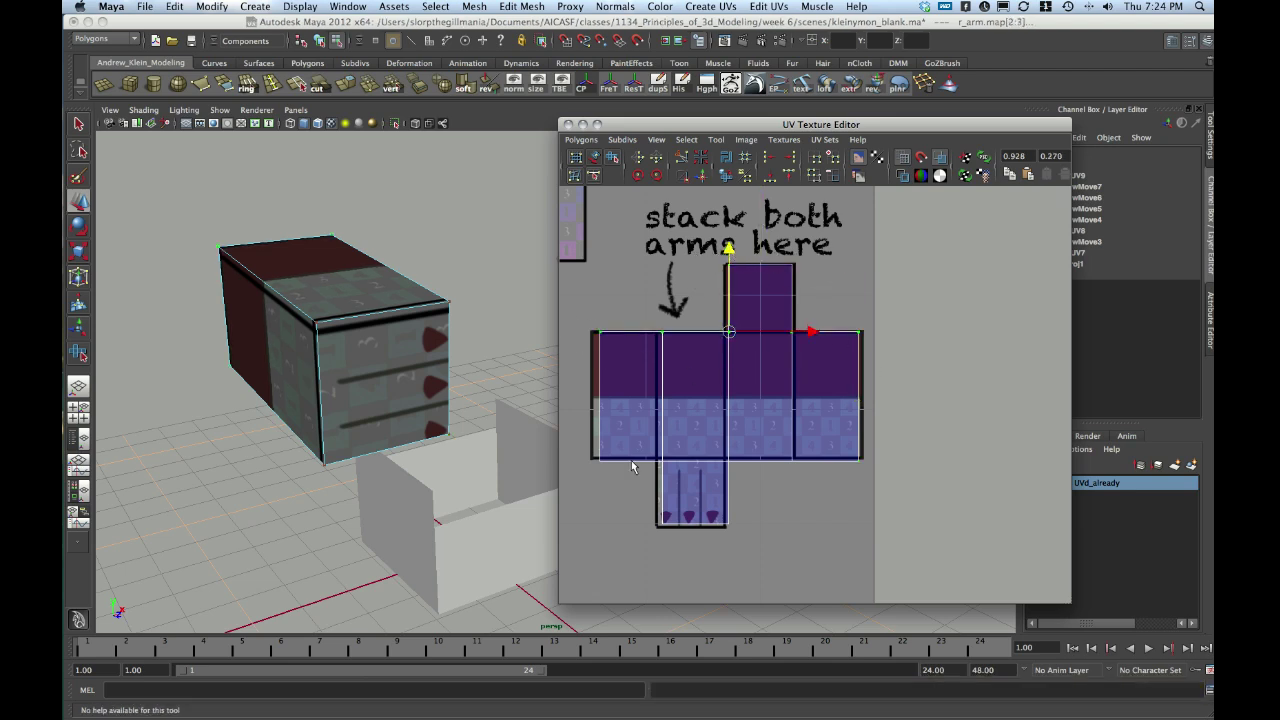
left_click_drag(787, 475, 728, 377)
left_click_drag(655, 514, 741, 540)
left_click_drag(696, 441, 697, 446)
Shift each vertical UV column of the shell horizontally onto the matching black outline of the arm artwork.
left_click_drag(611, 473, 613, 473)
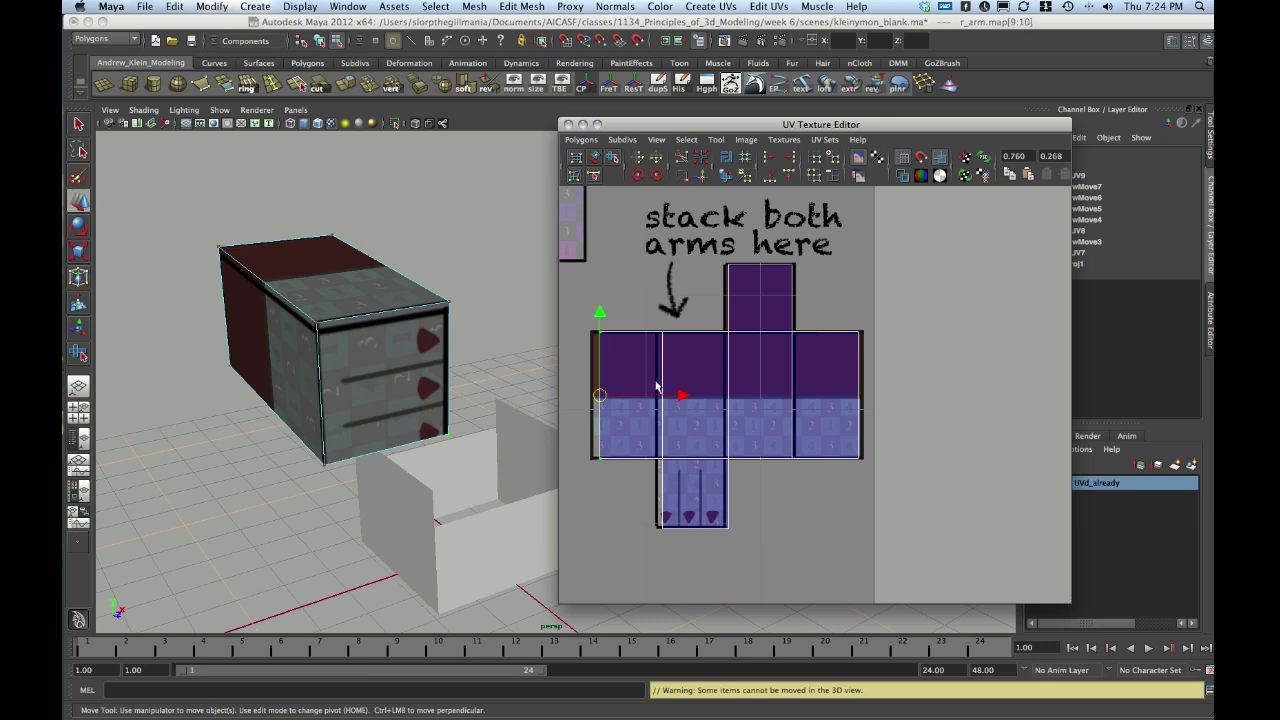
left_click_drag(686, 396, 677, 394)
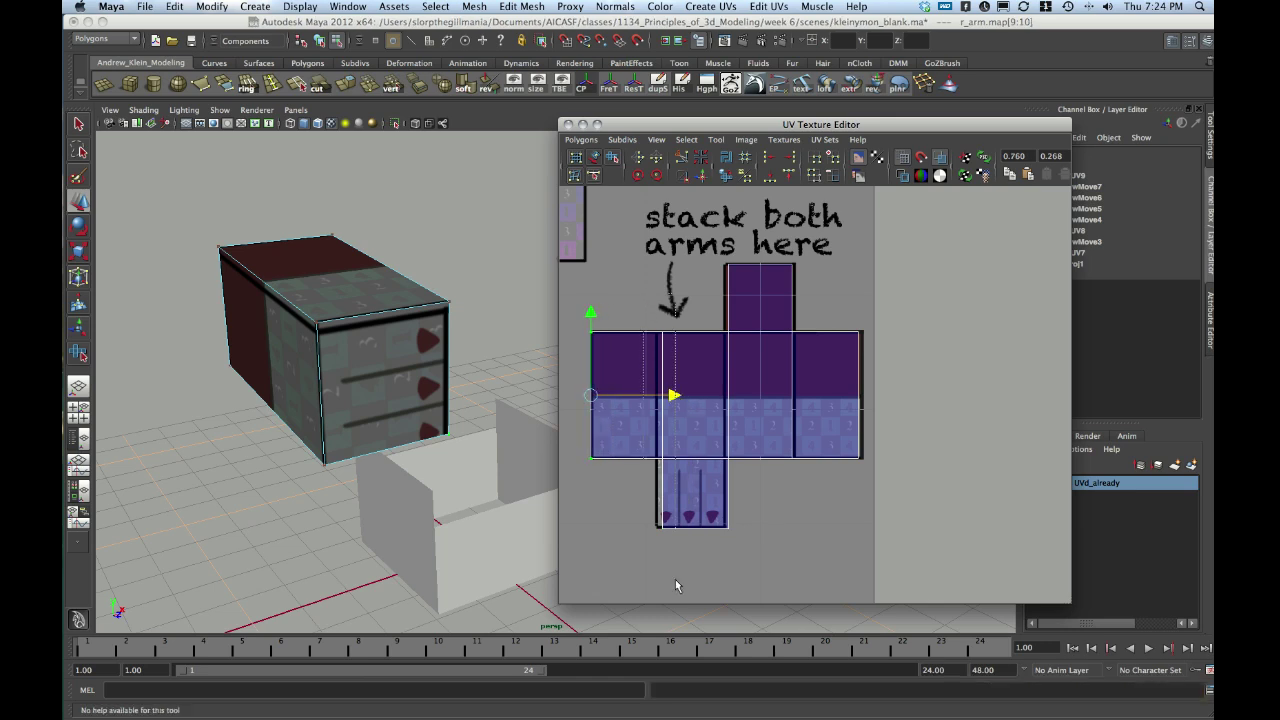
left_click_drag(676, 587, 677, 587)
left_click_drag(746, 431, 740, 433)
left_click(724, 397)
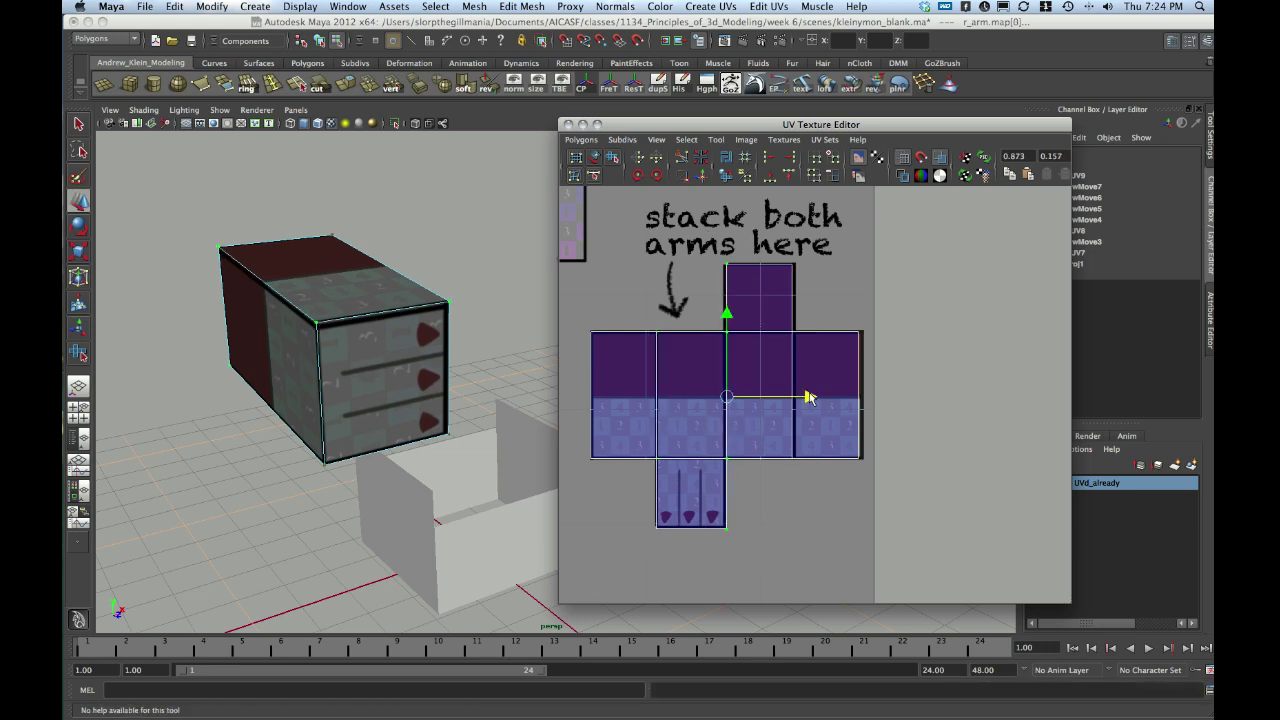
left_click_drag(783, 298, 800, 405)
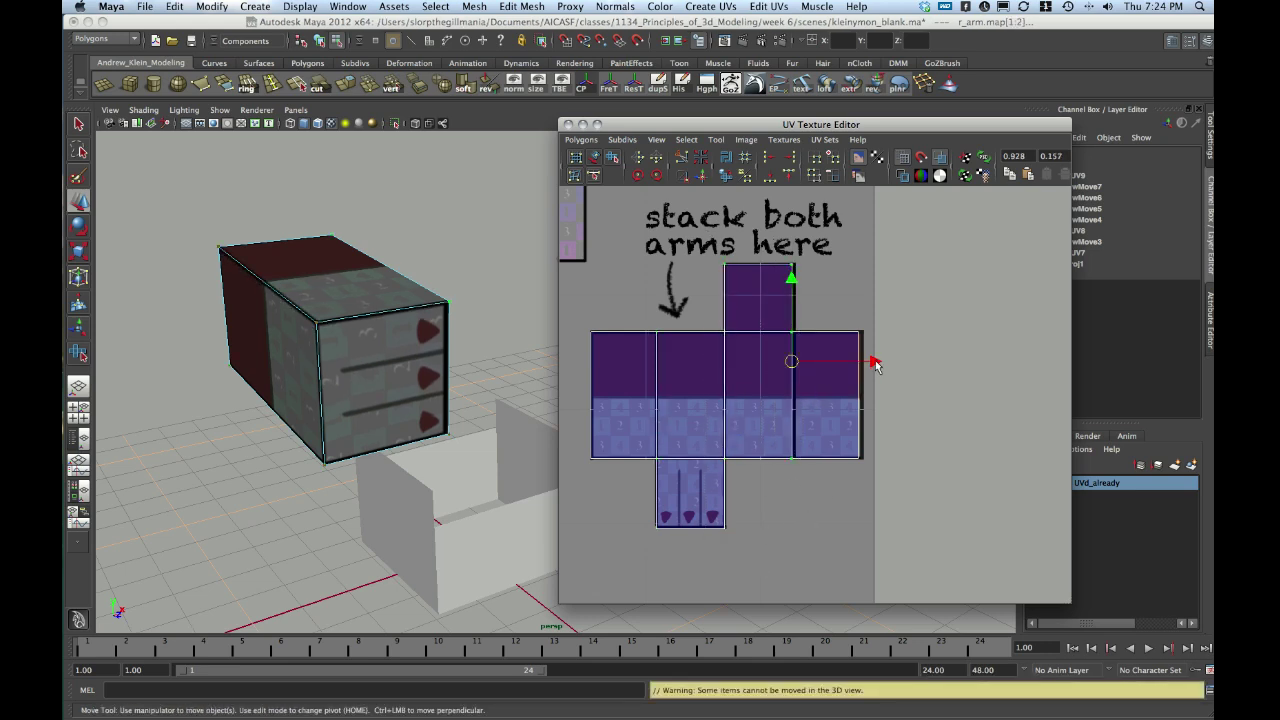
left_click_drag(846, 326, 868, 402)
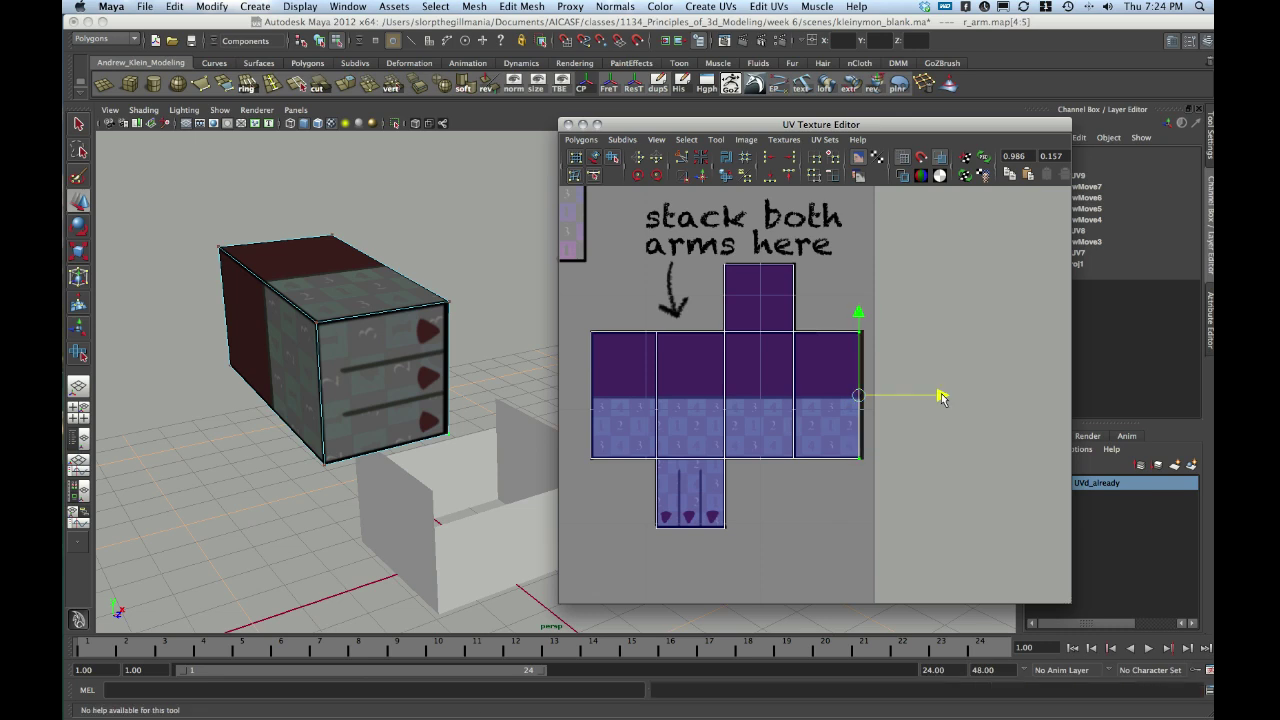
left_click_drag(942, 397, 944, 397)
Return the arm to object mode and review it alongside the other parts and the full texture sheet.
right_click_drag(474, 297, 363, 360, "alt")
right_click_drag(426, 319, 484, 302)
scroll(417, 352, "down", 3)
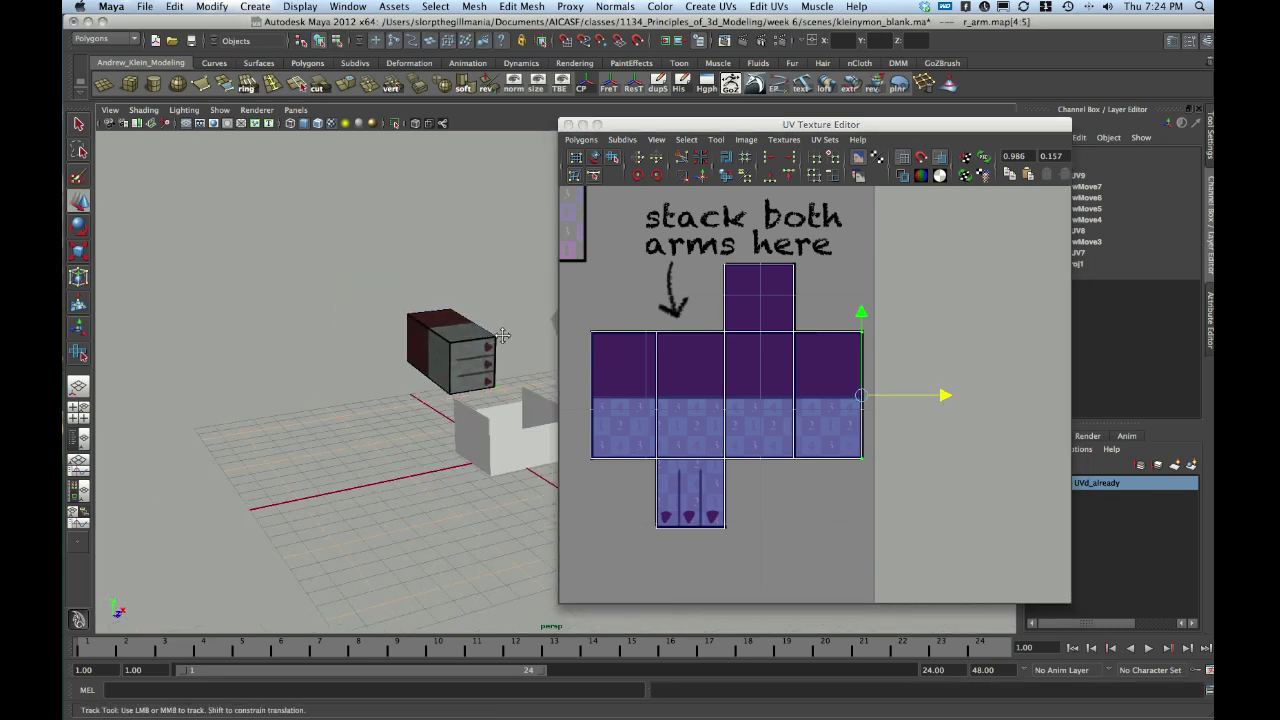
scroll(417, 352, "down", 4)
scroll(883, 277, "down", 2)
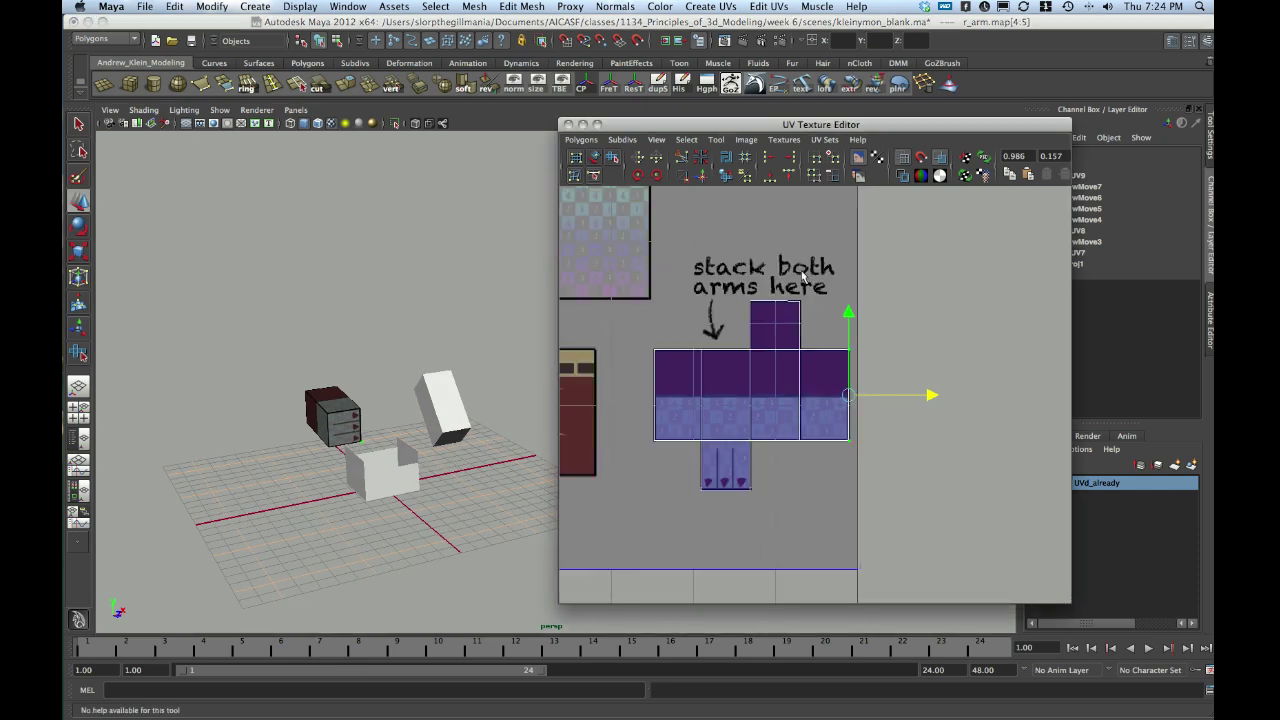
scroll(663, 341, "down", 3)
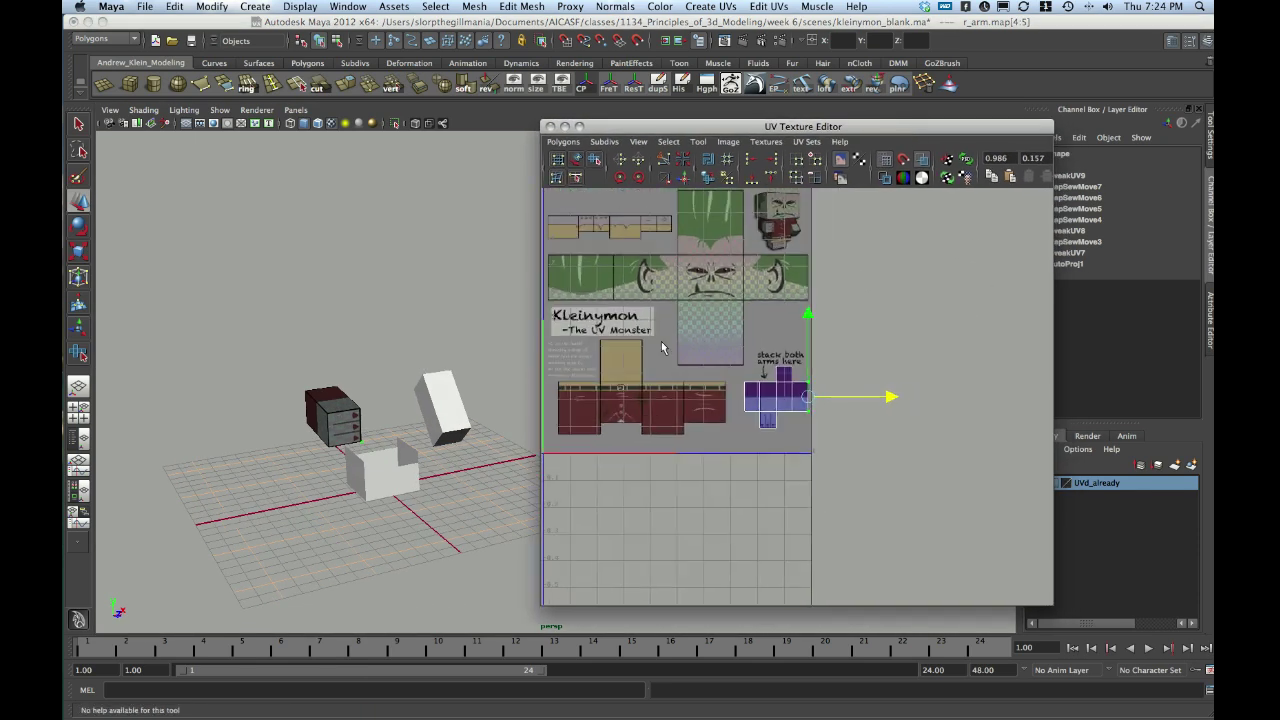
scroll(663, 341, "up", 5)
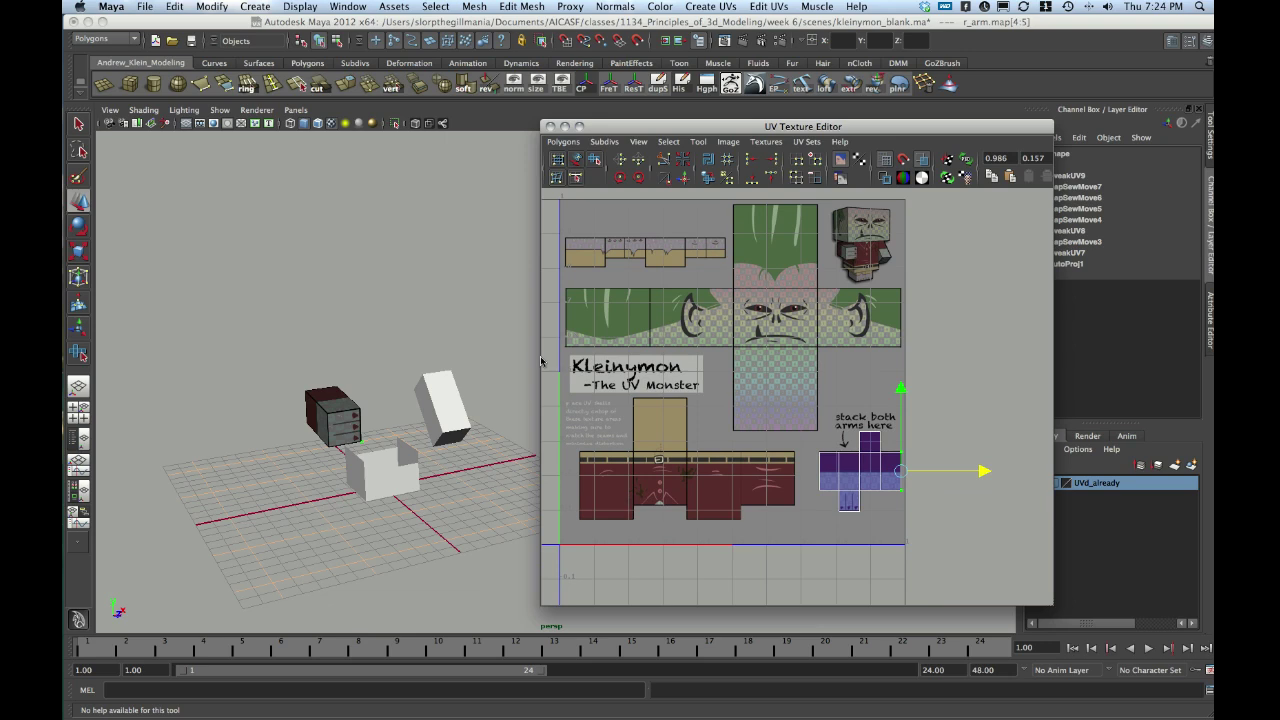
Select the finished textured arm as an object in the perspective view.
key("super+Tab")
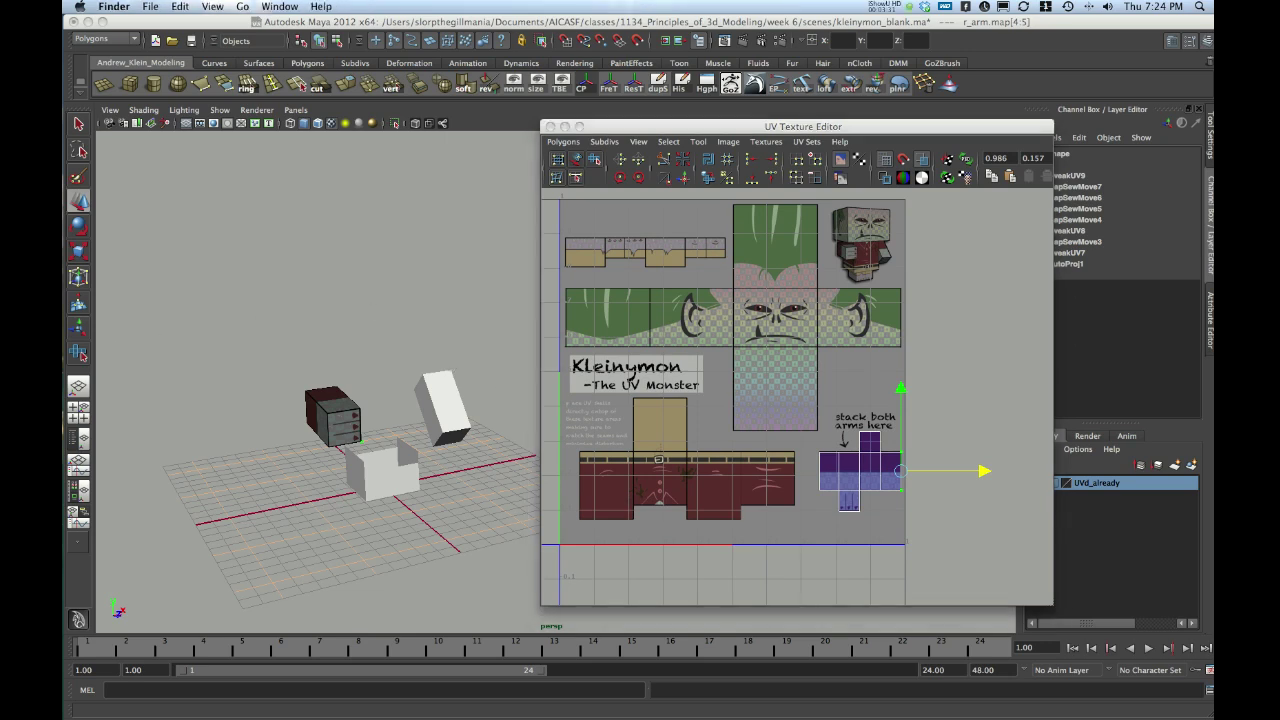
left_click(322, 430)
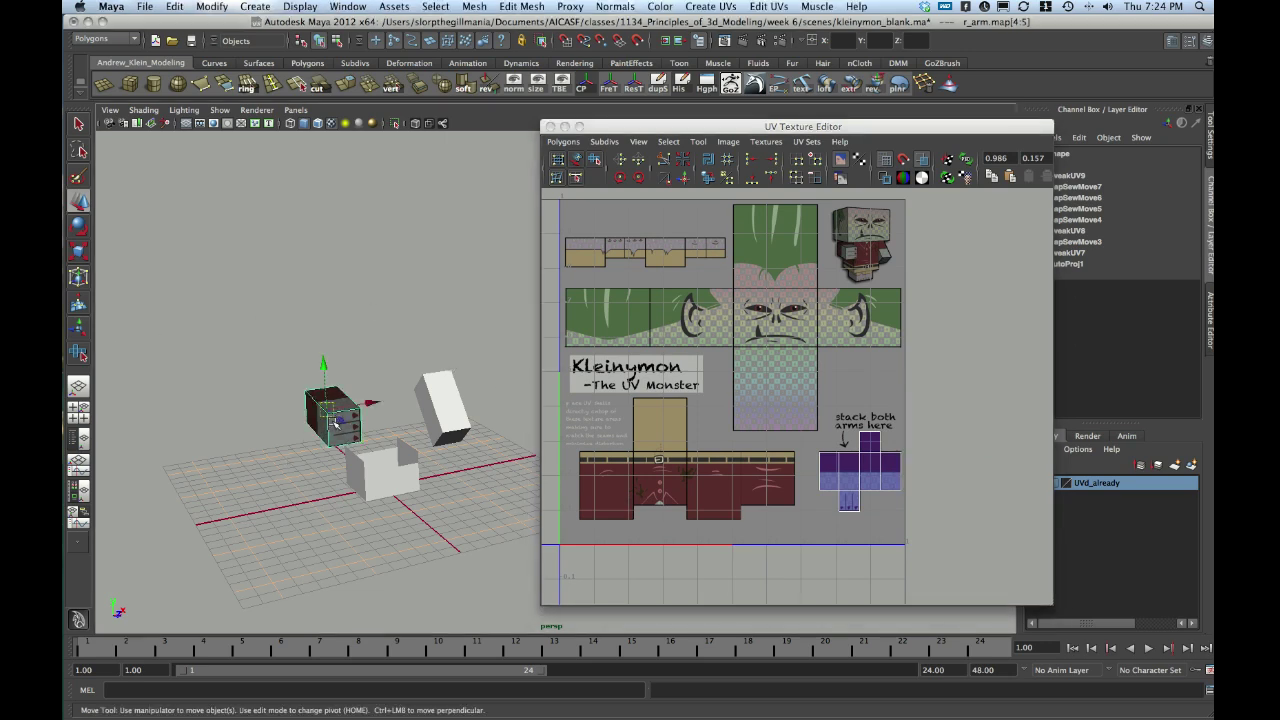
left_click(401, 330)
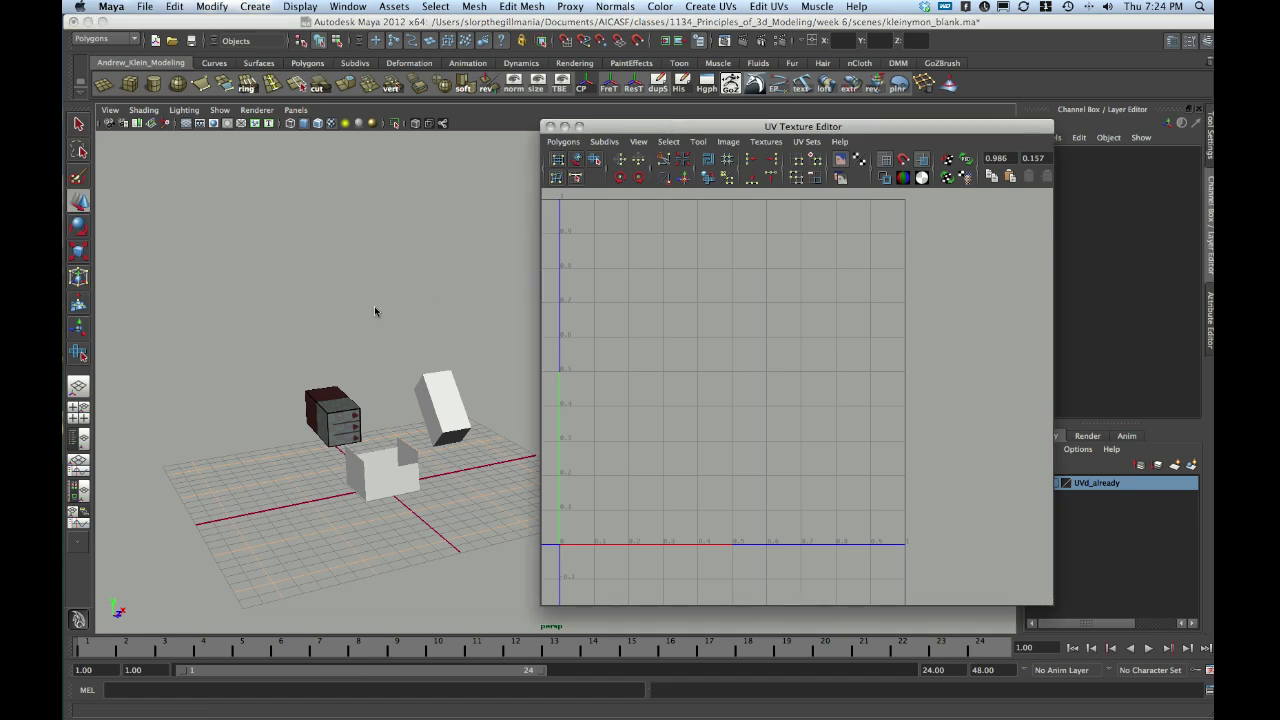
scroll(213, 425, "up", 4)
left_click(213, 425)
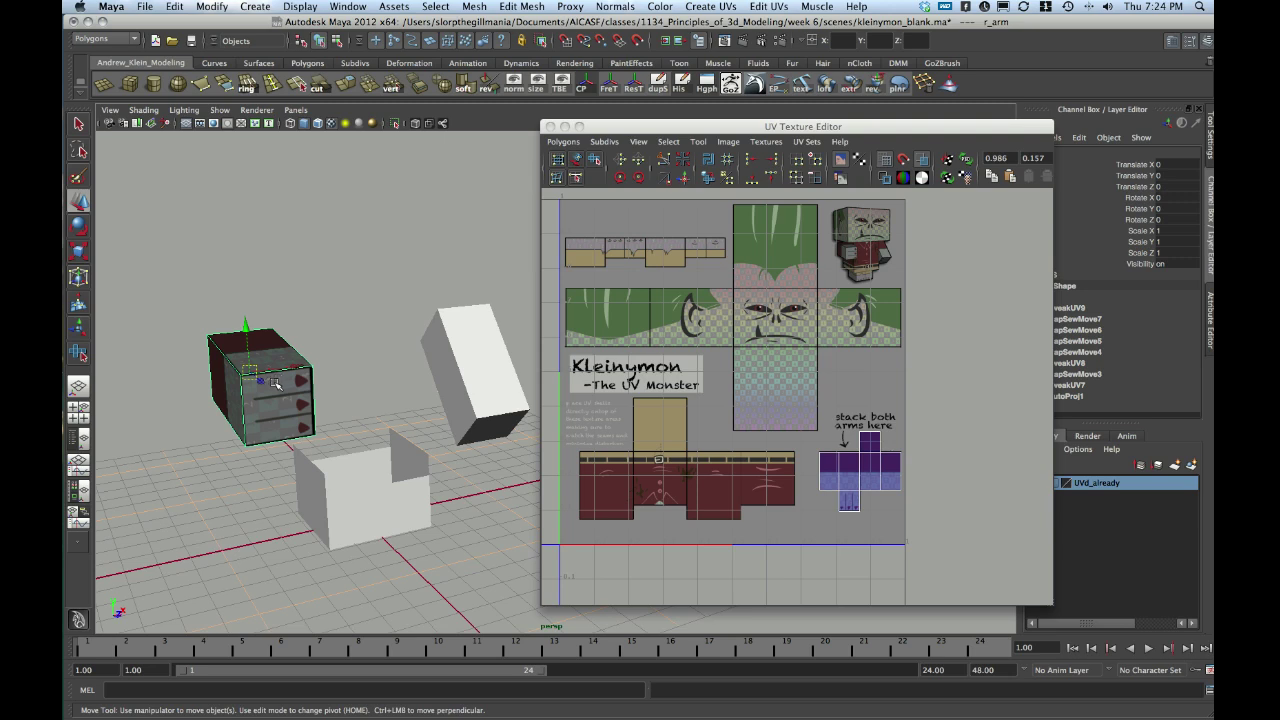
Check the arm's UVs up close against the arm artwork, including the top edge of the upper cap.
right_click_drag(813, 382, 995, 558, "alt")
middle_click_drag(961, 555, 884, 399, "alt")
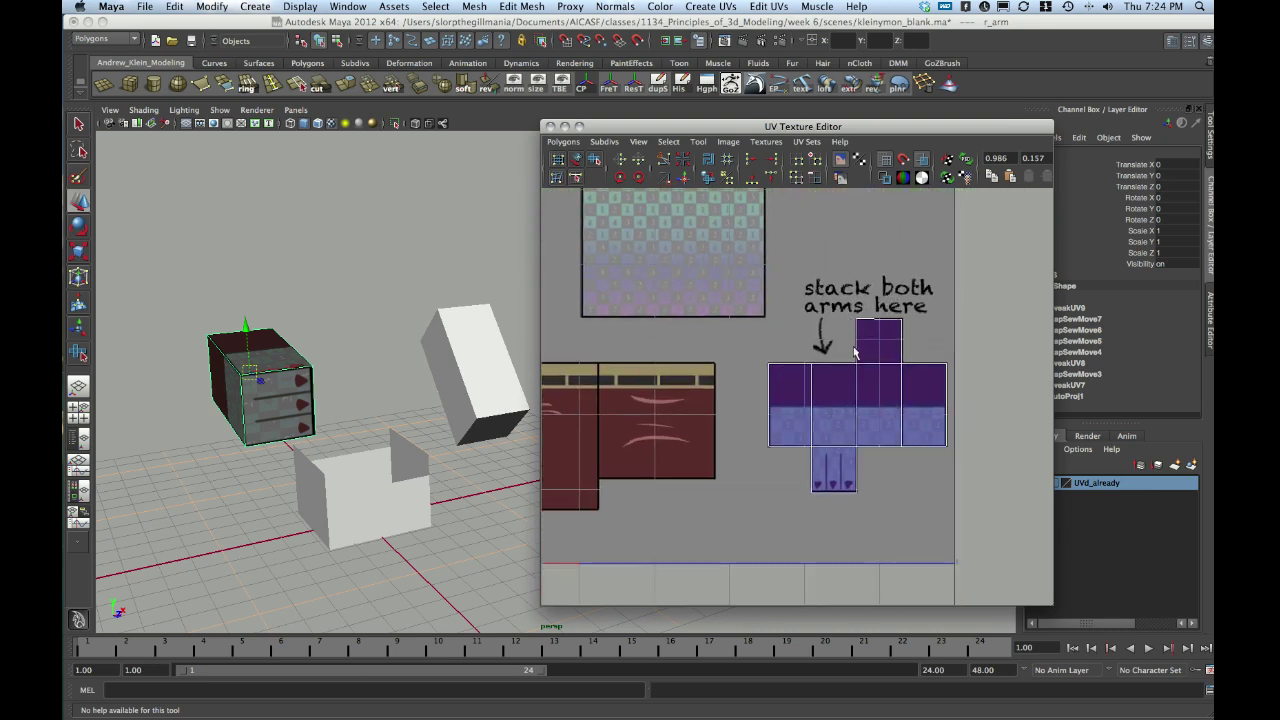
right_click_drag(854, 347, 903, 344)
left_click_drag(908, 335, 848, 306)
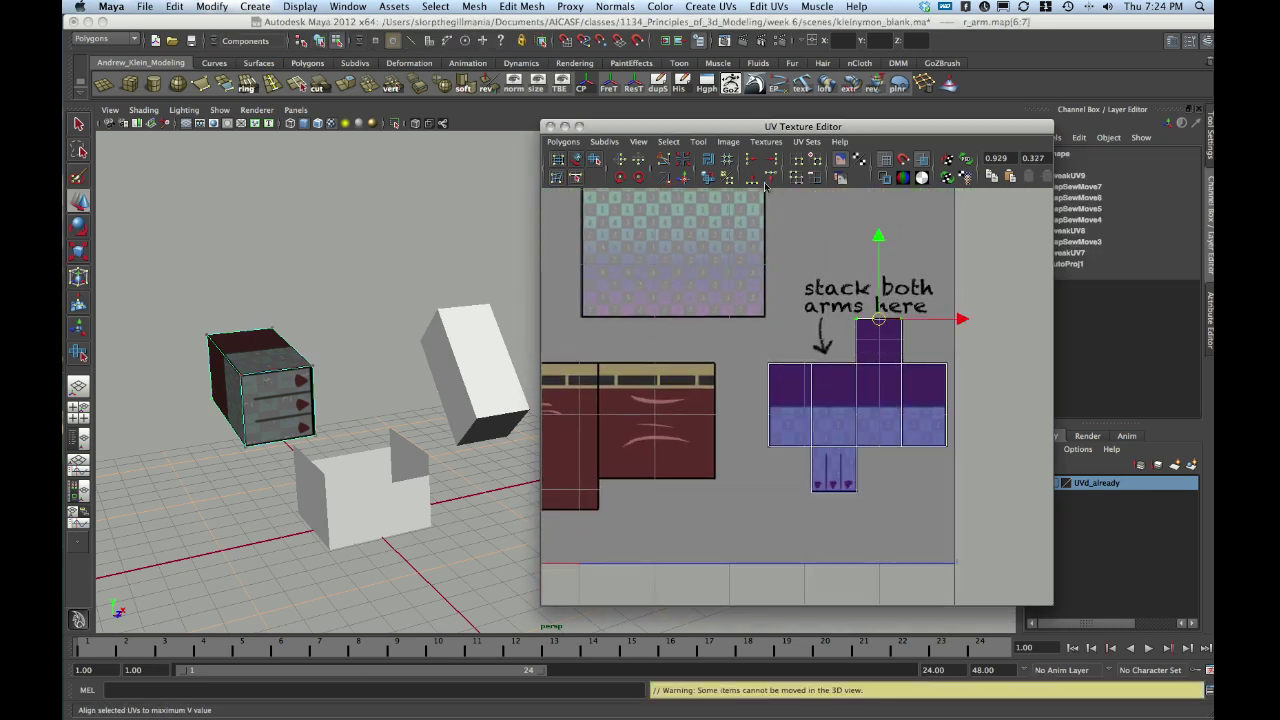
right_click_drag(812, 357, 825, 285)
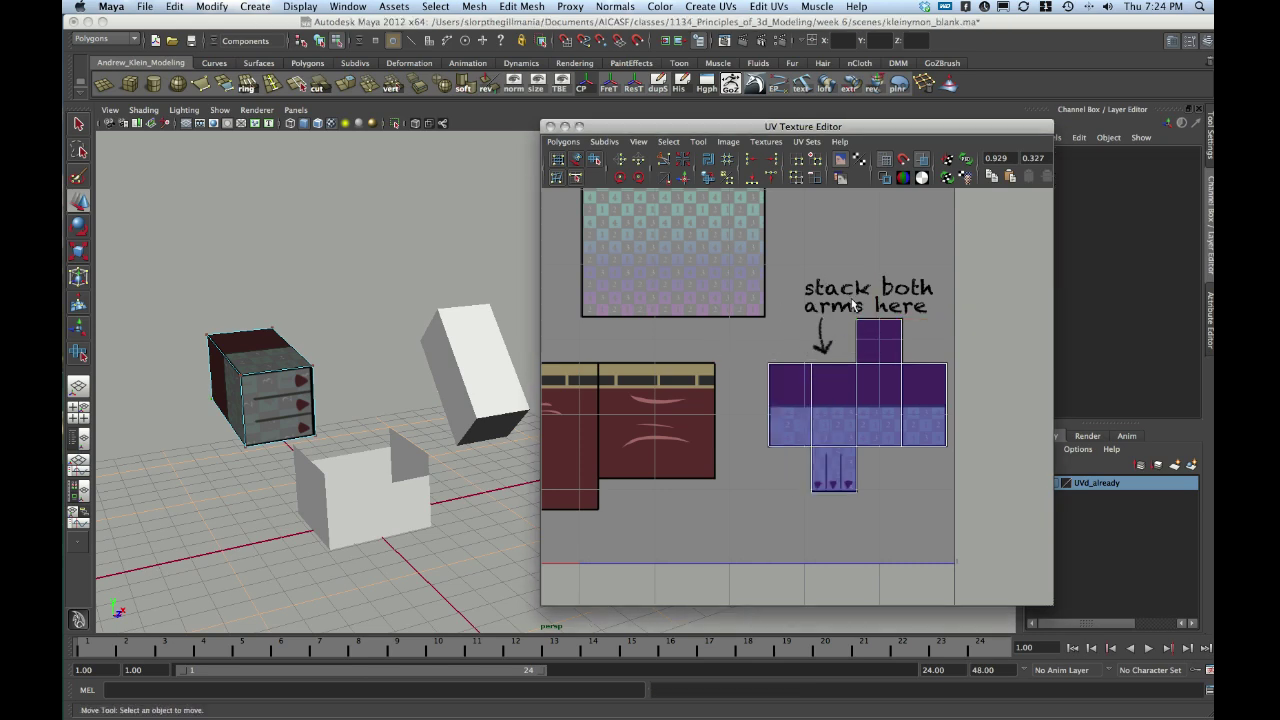
right_click_drag(945, 398, 742, 414, "alt")
Select the textured arm and the blank arm as objects, in that order, and open the Transfer Attributes options.
right_click_drag(275, 392, 309, 380)
left_click(310, 381)
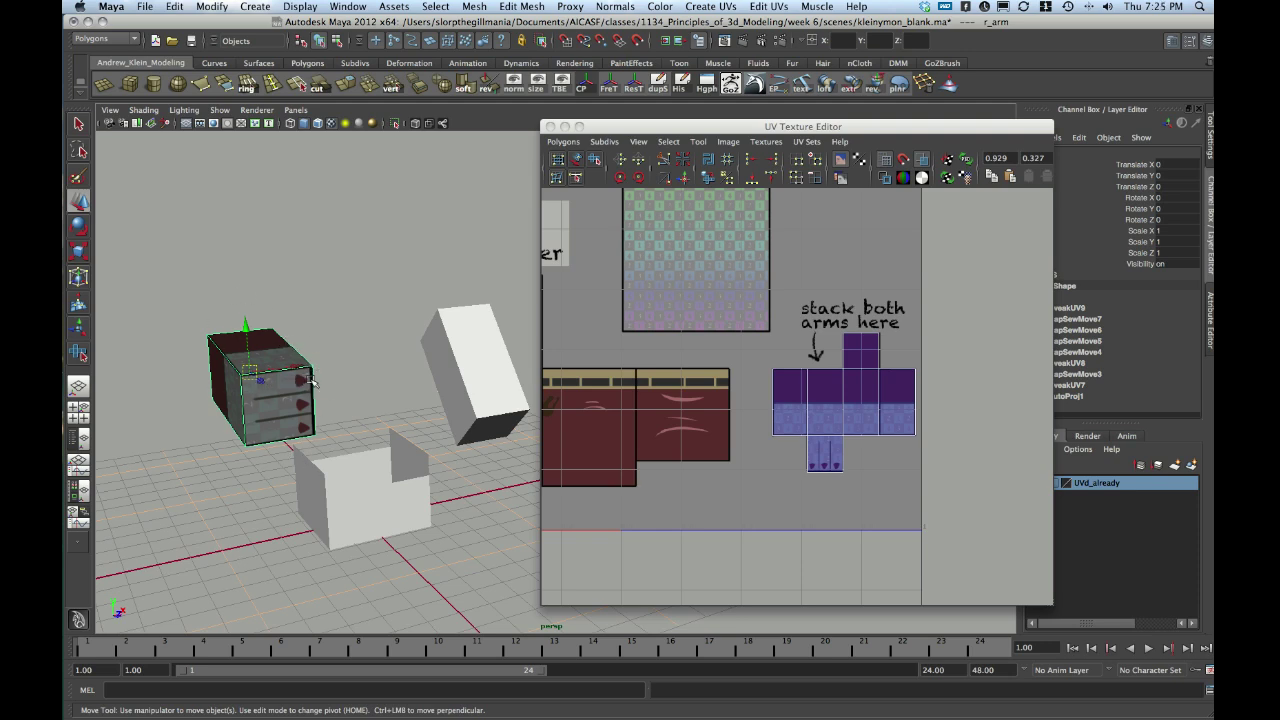
left_click(487, 353)
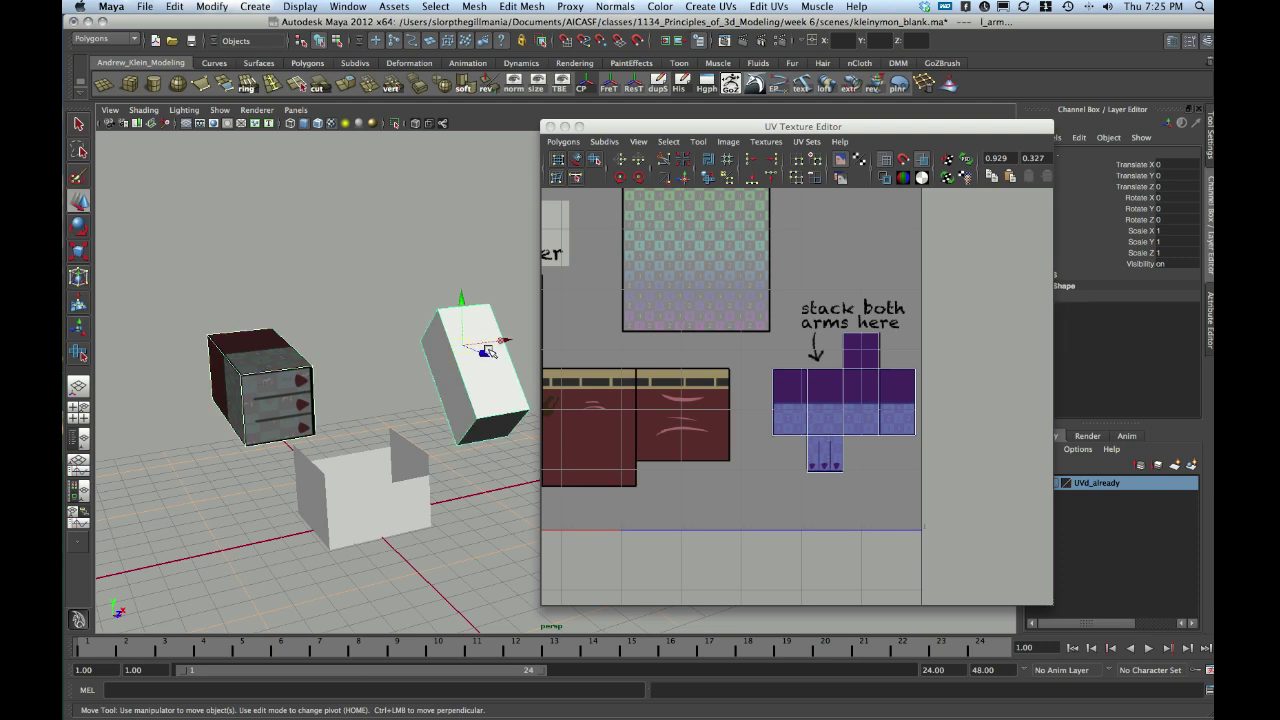
left_click(474, 7)
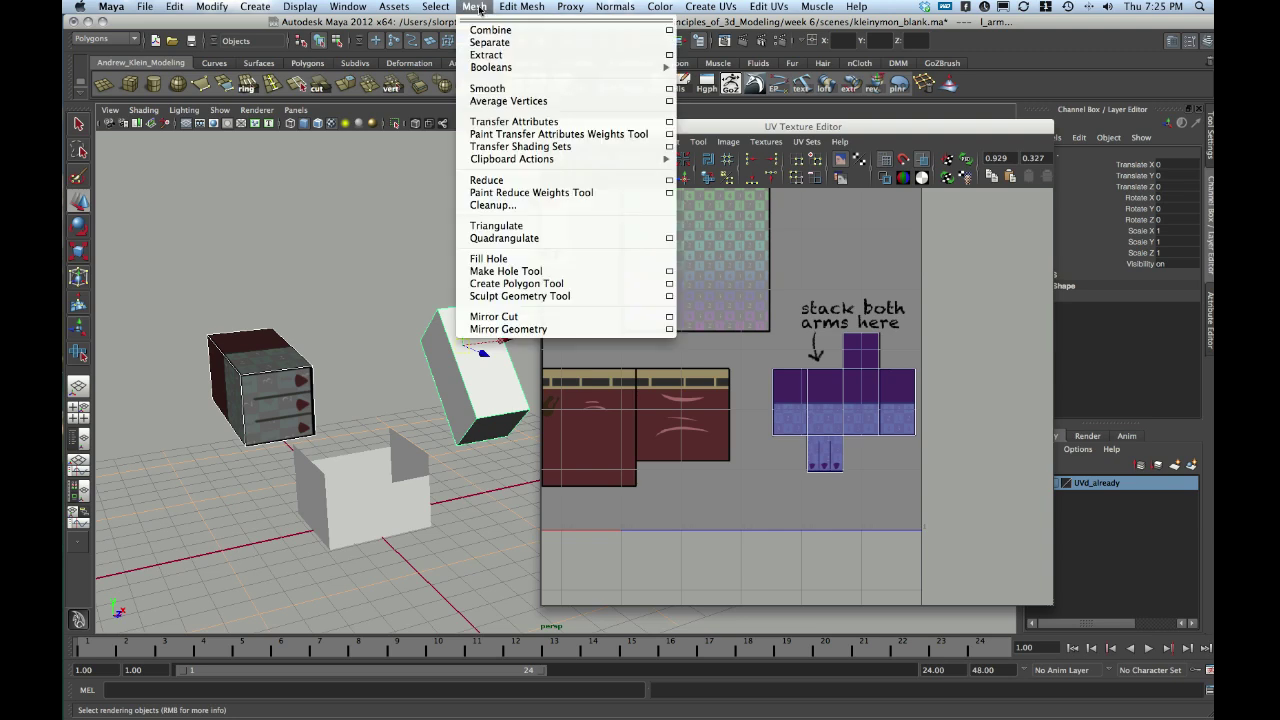
left_click(670, 122)
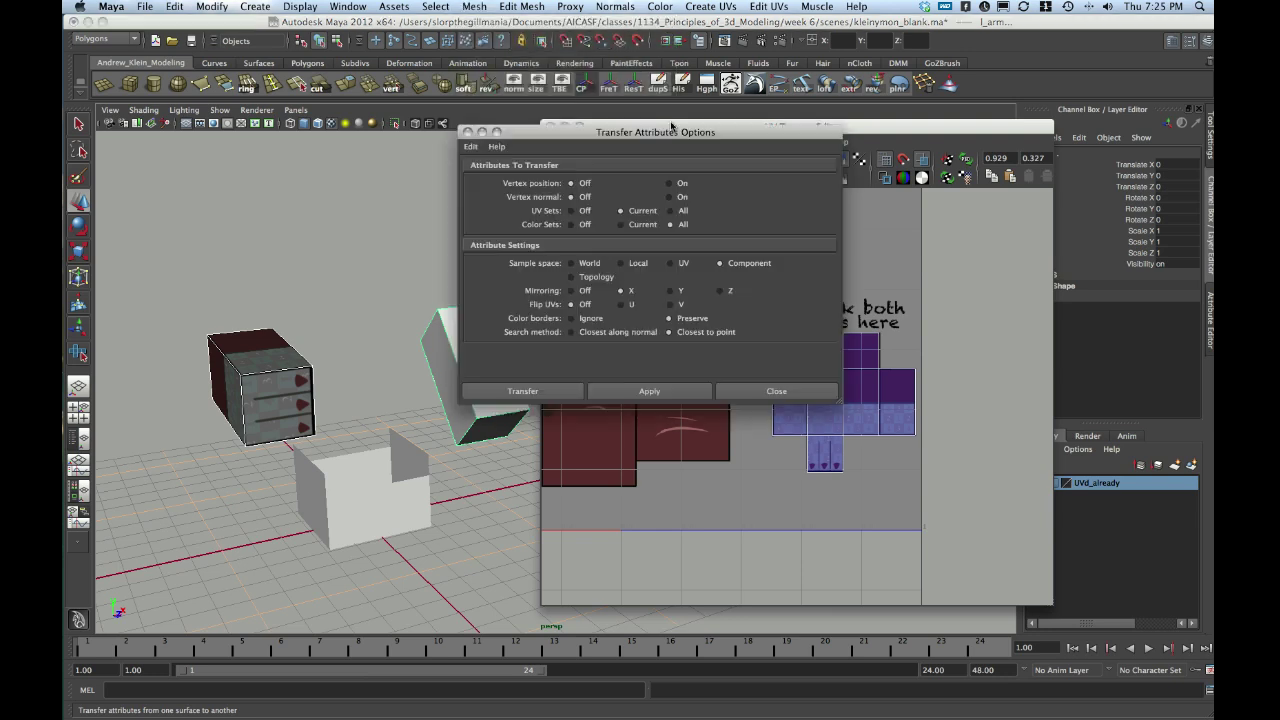
left_click_drag(671, 126, 528, 141)
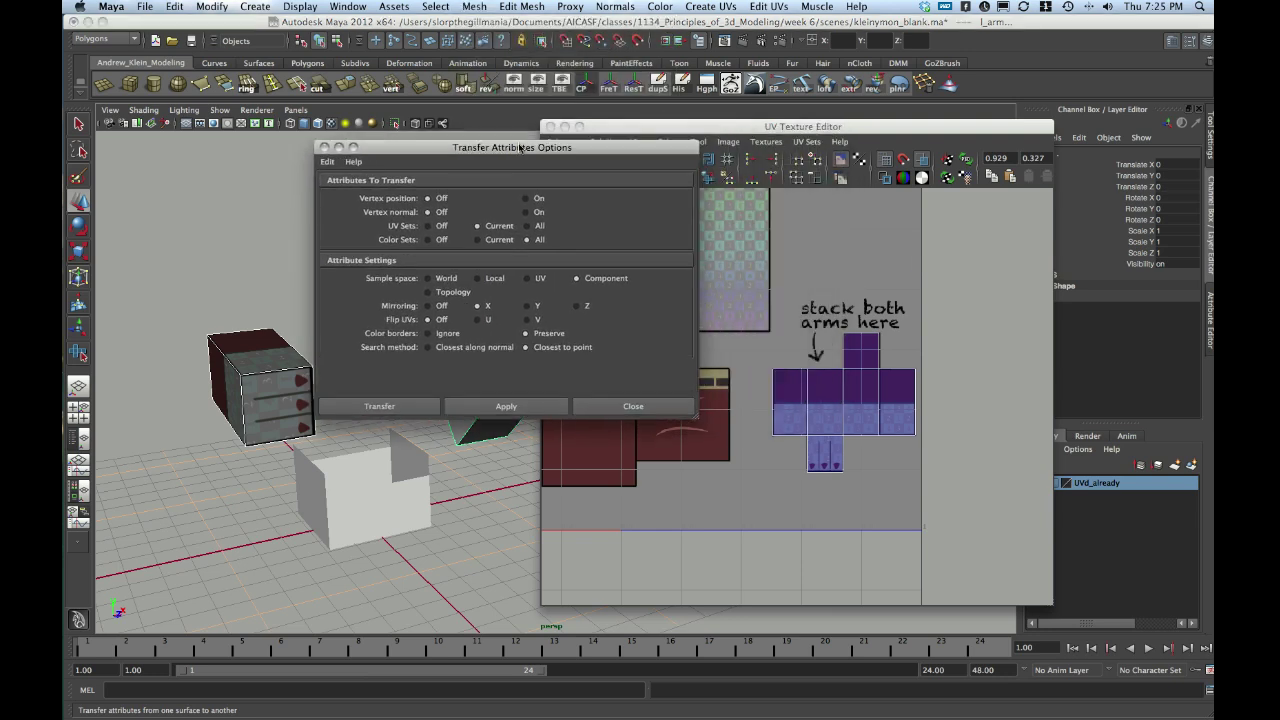
Reset the Transfer Attributes settings to their defaults and move the options window clear of the arms.
left_click(327, 162)
left_click(334, 189)
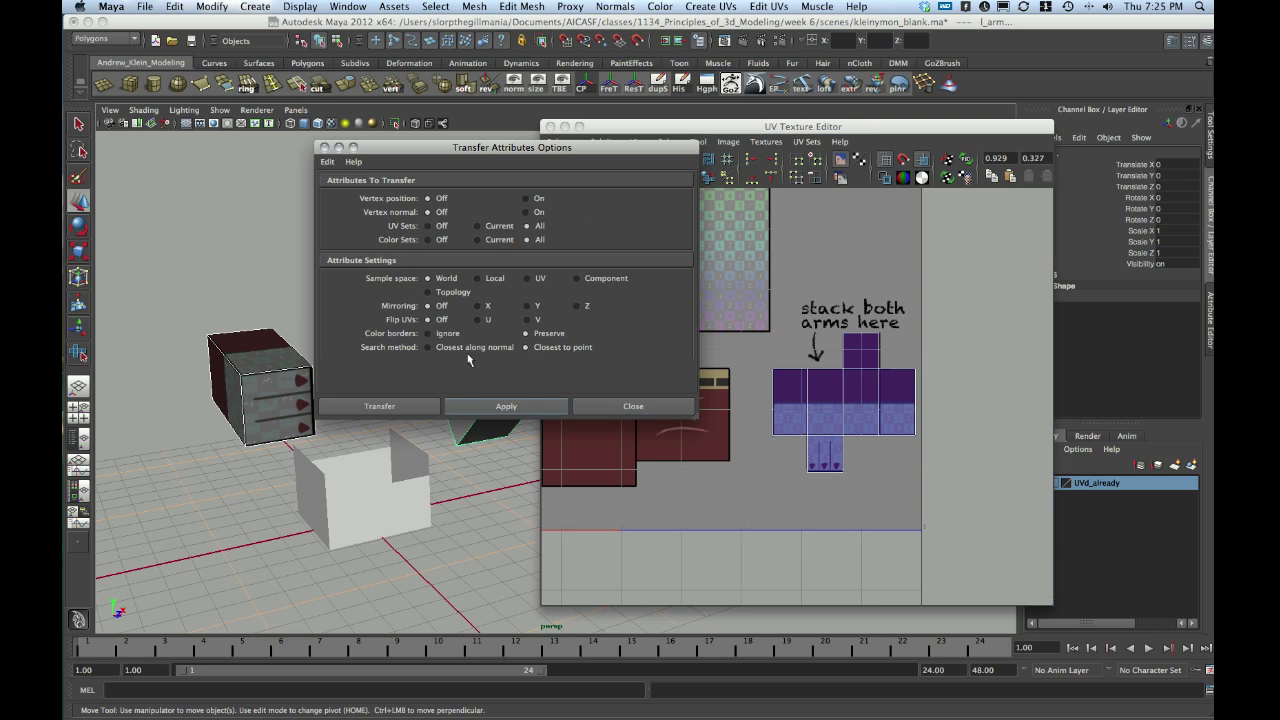
left_click(327, 162)
left_click(325, 188)
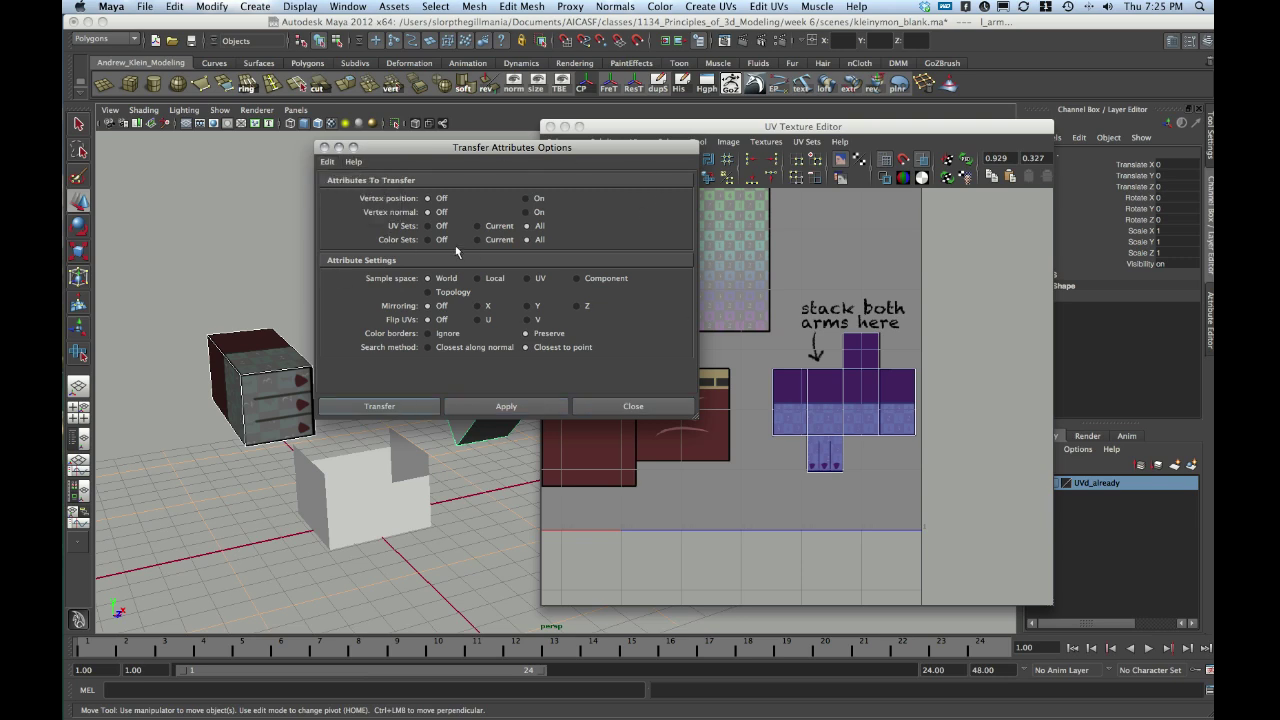
left_click_drag(473, 150, 757, 70)
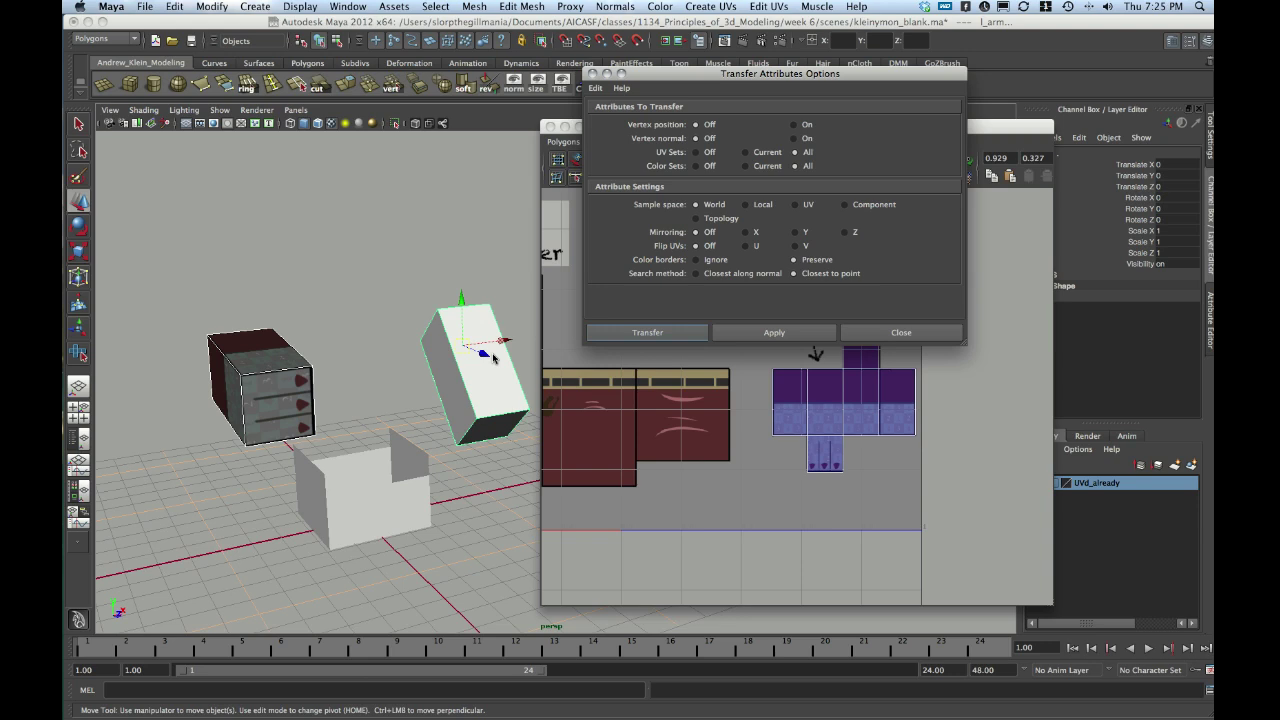
Set the sample space to Component and transfer the textured arm's UVs to the blank arm.
left_click(845, 205)
left_click(697, 219)
left_click(860, 205)
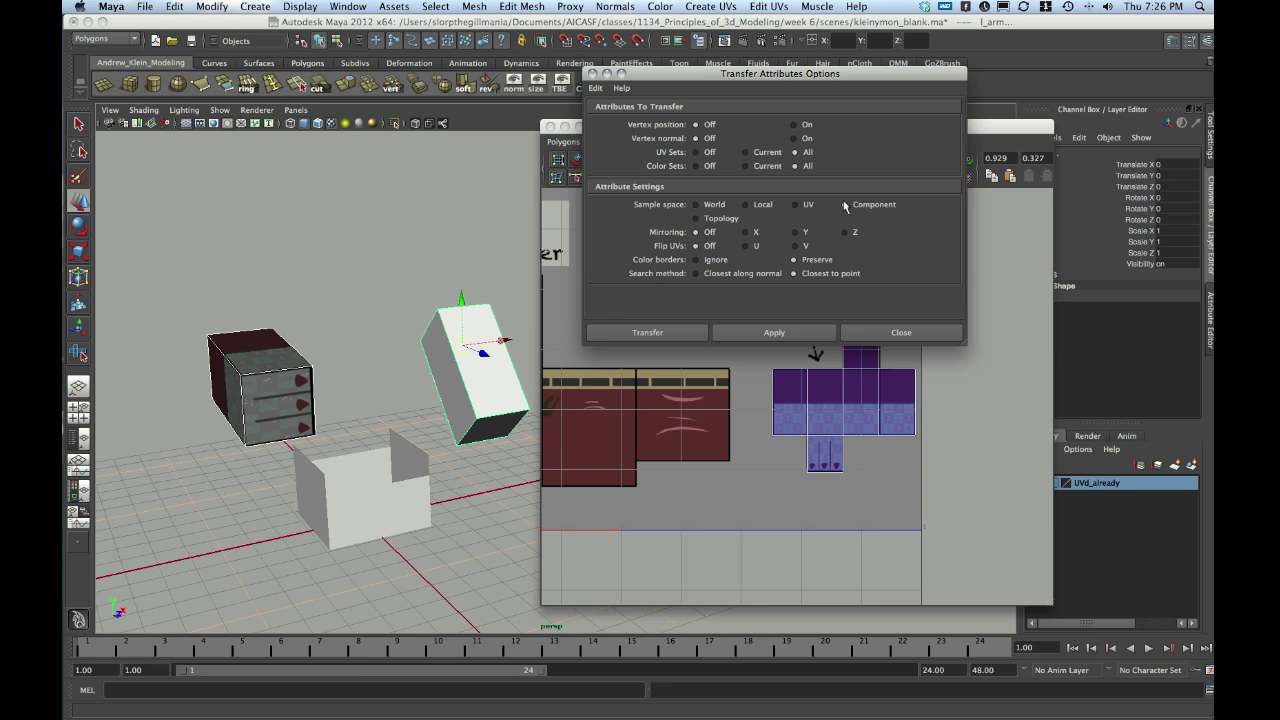
left_click(666, 333)
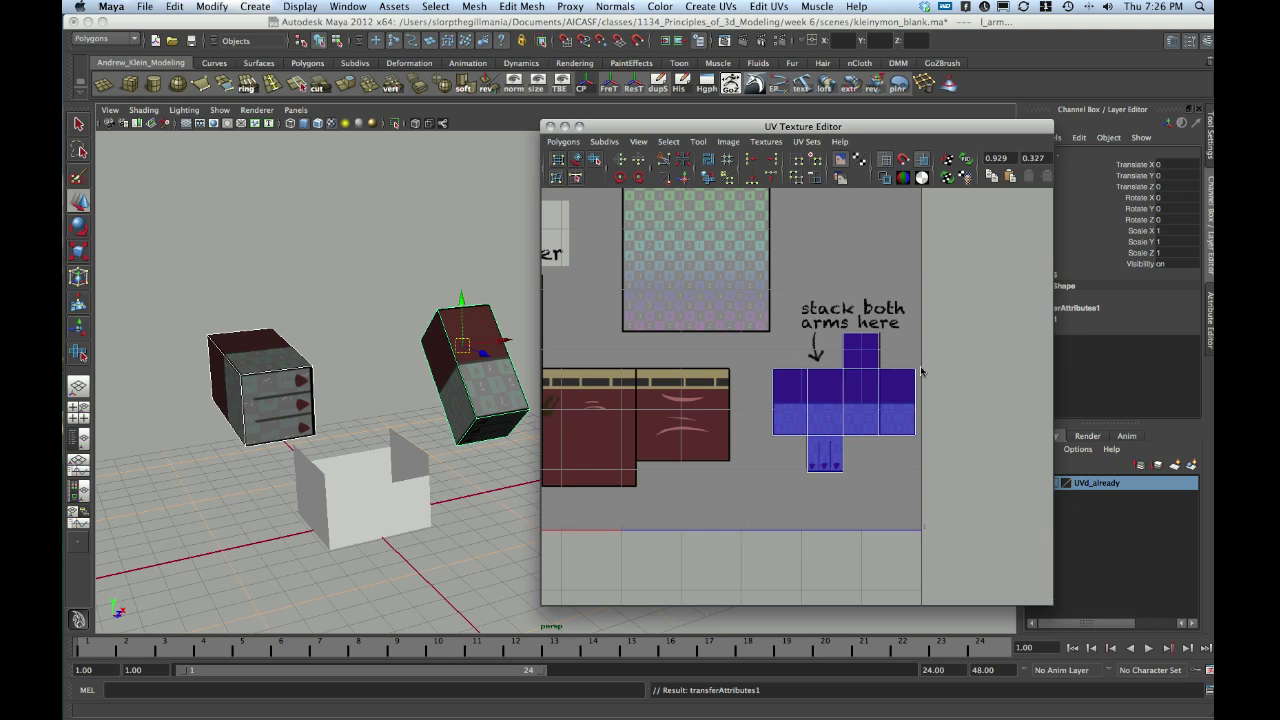
left_click_drag(420, 430, 447, 357, "alt")
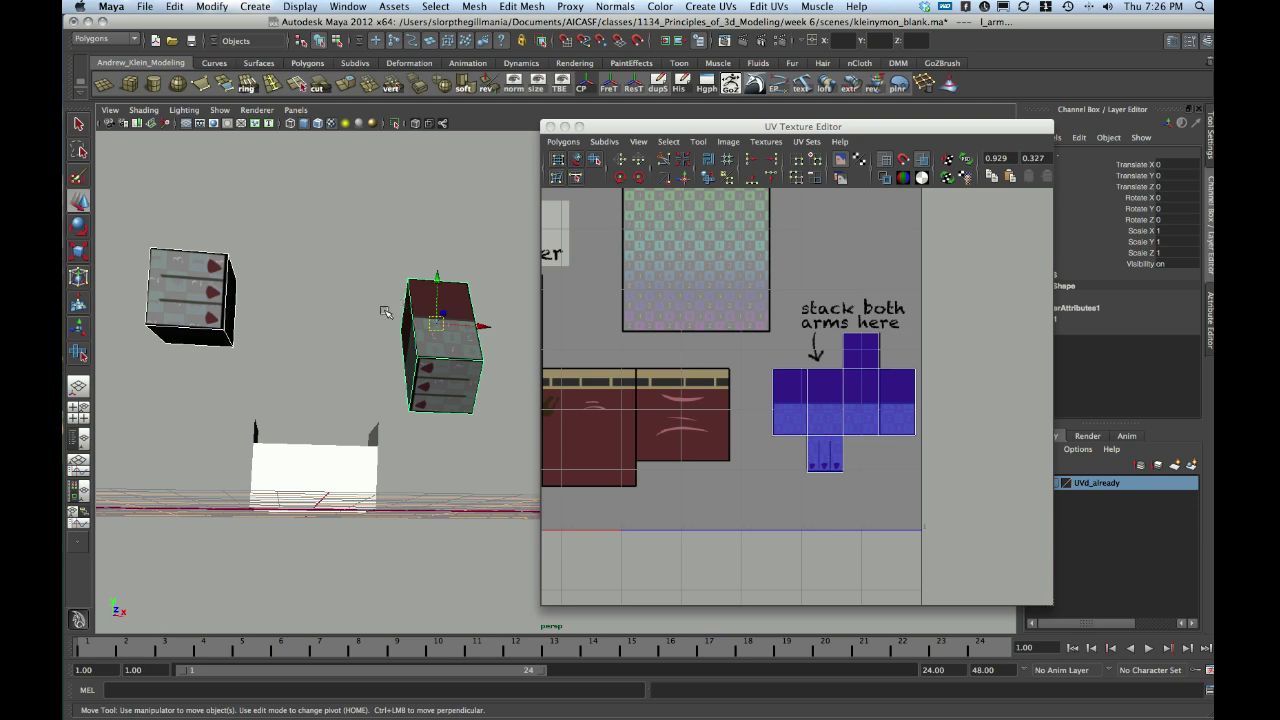
Delete the construction history of all objects in the scene.
left_click_drag(850, 126, 774, 194)
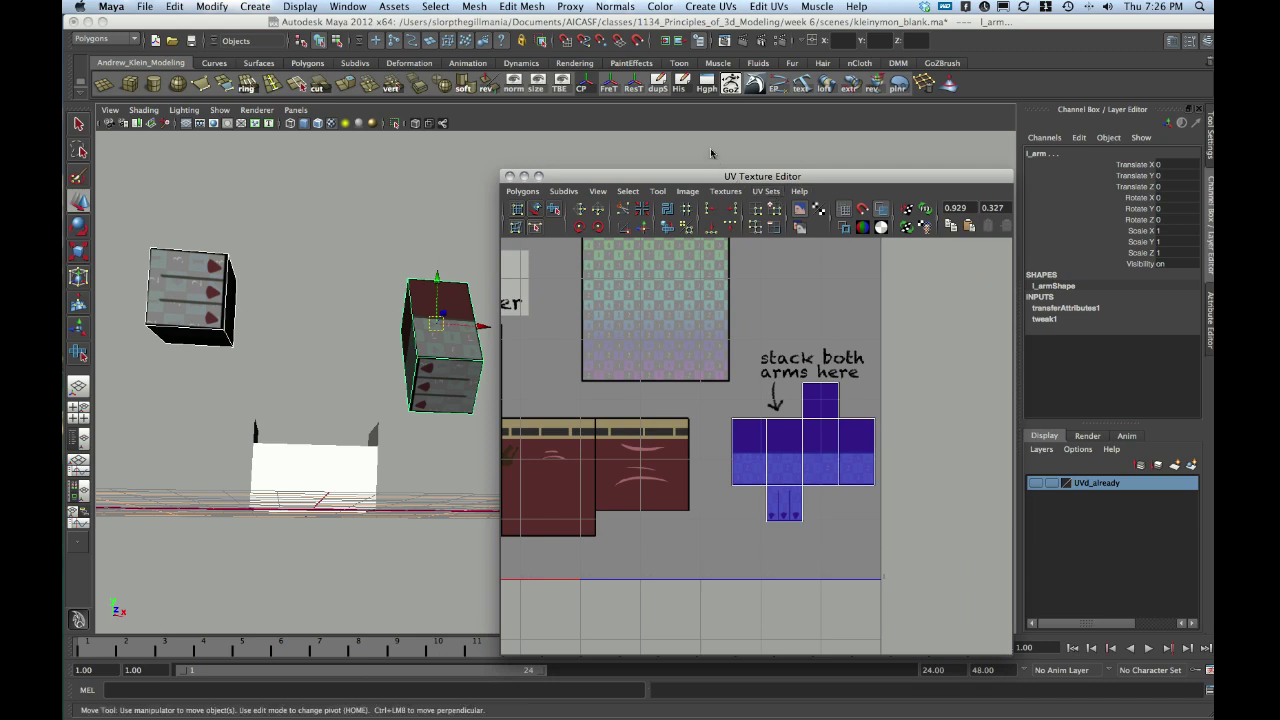
left_click(682, 89)
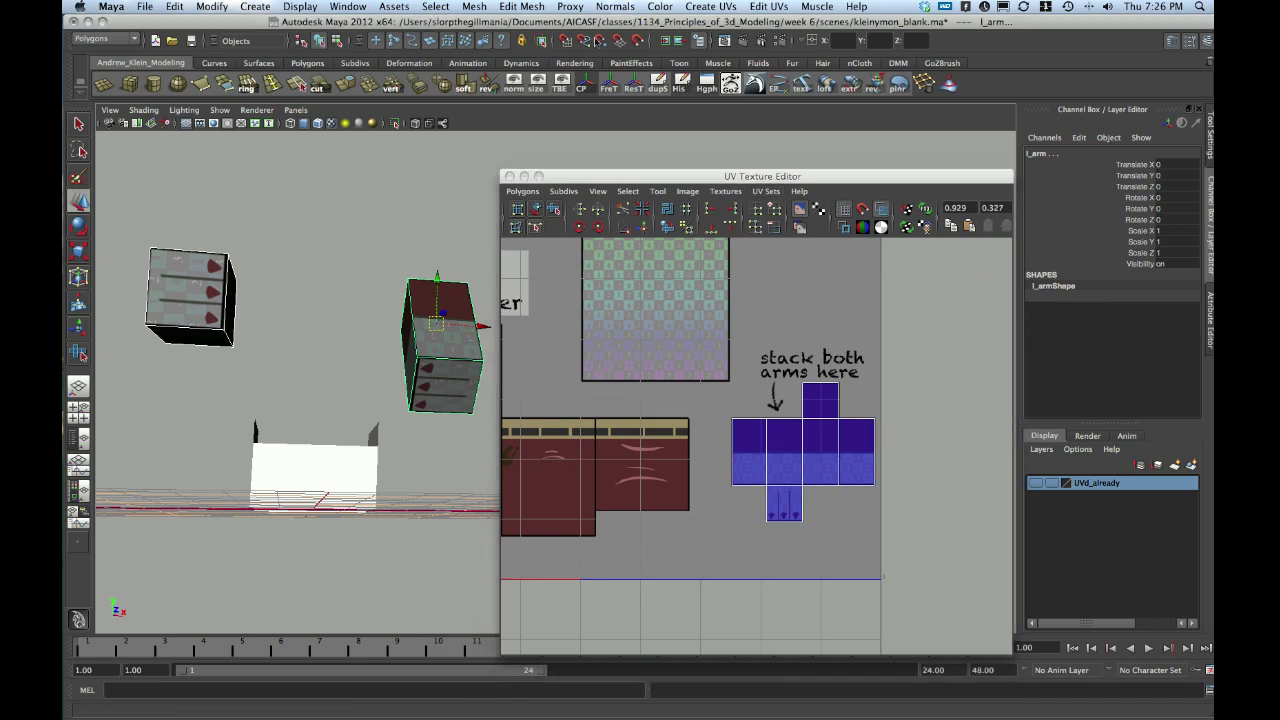
left_click(174, 6)
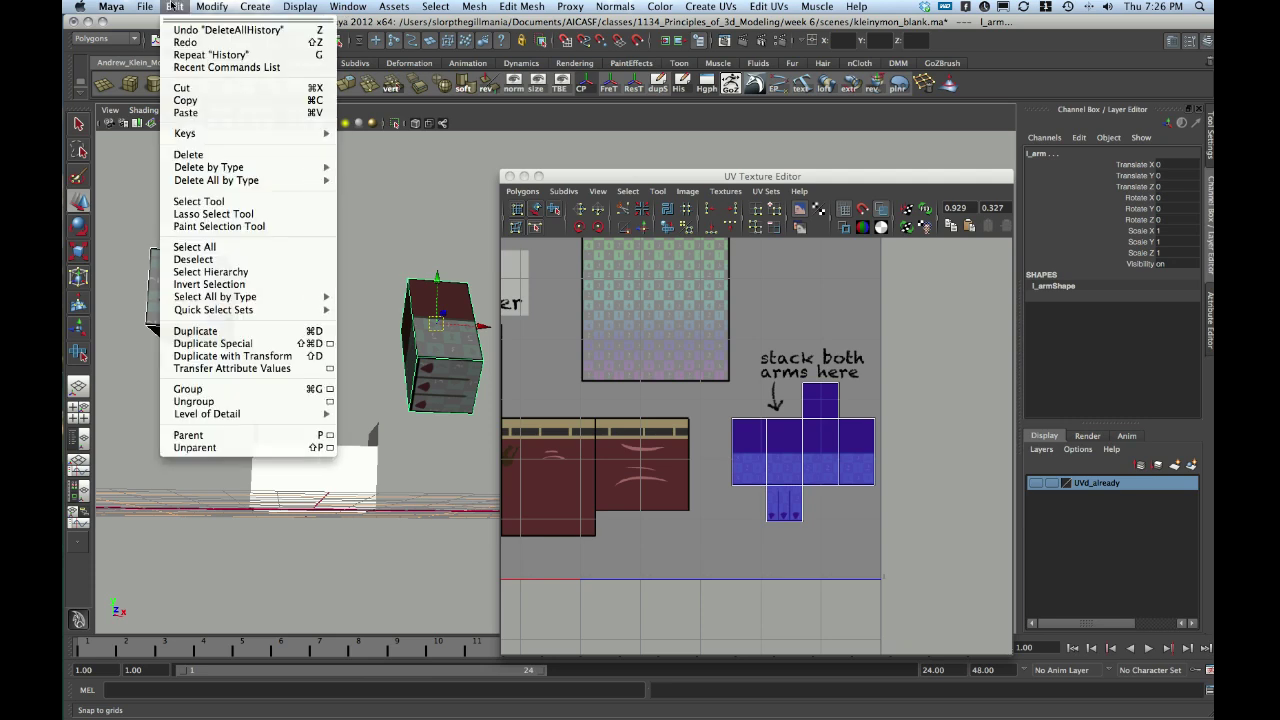
mouse_move(290, 180)
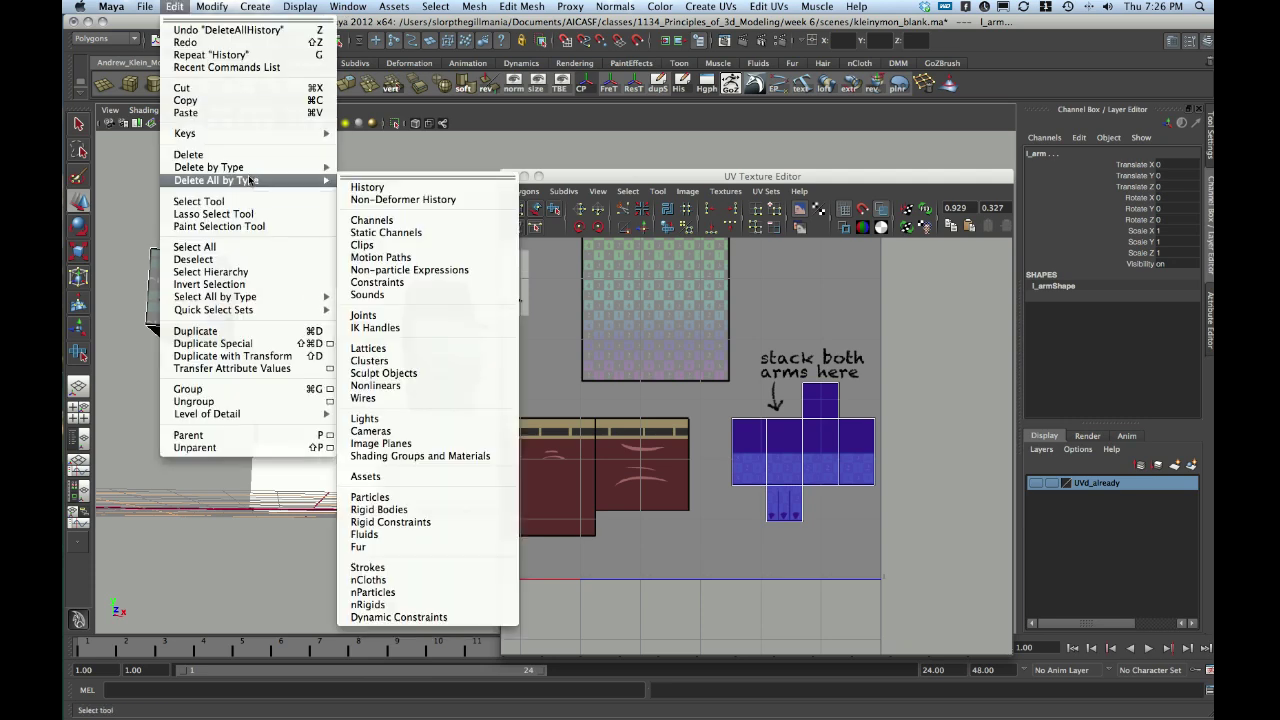
left_click(367, 187)
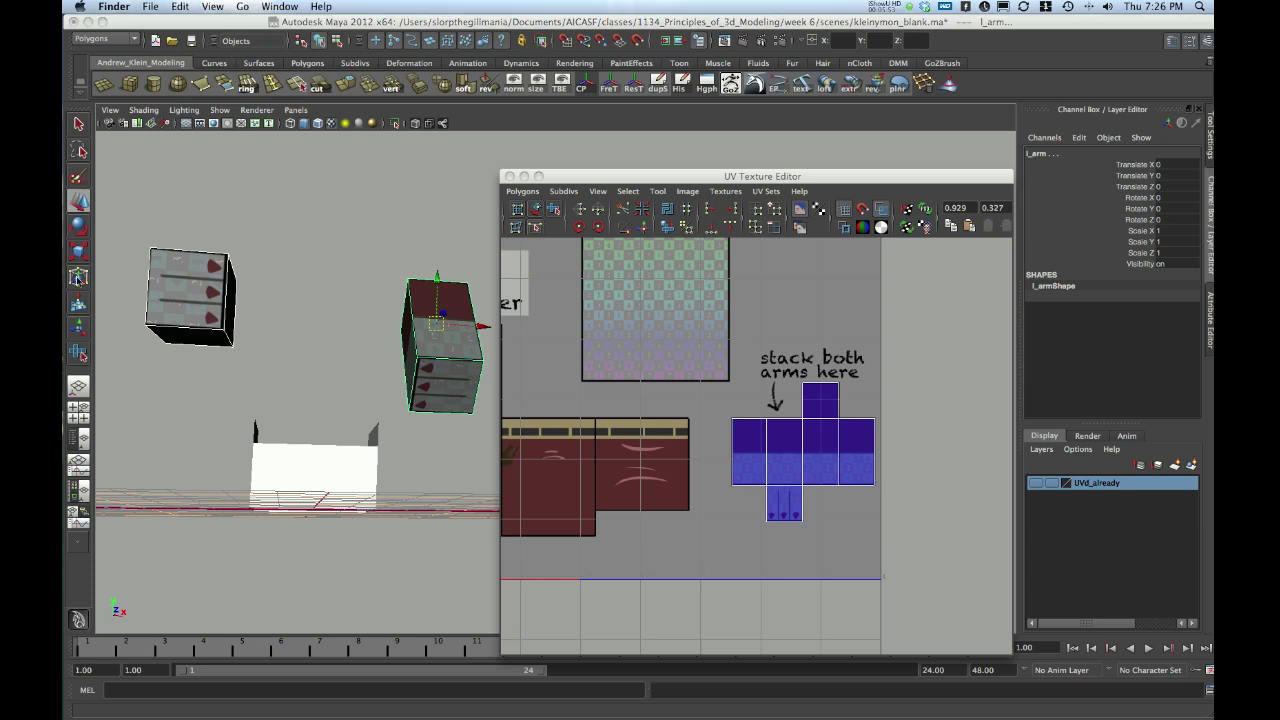
Make the UVd_already layer visible, then delete the layer while keeping its head and body parts in the scene.
left_click(702, 176)
left_click_drag(430, 200, 403, 226, "alt")
right_click_drag(403, 226, 314, 323, "alt")
middle_click_drag(314, 323, 304, 296, "alt")
left_click_drag(304, 297, 260, 330, "alt")
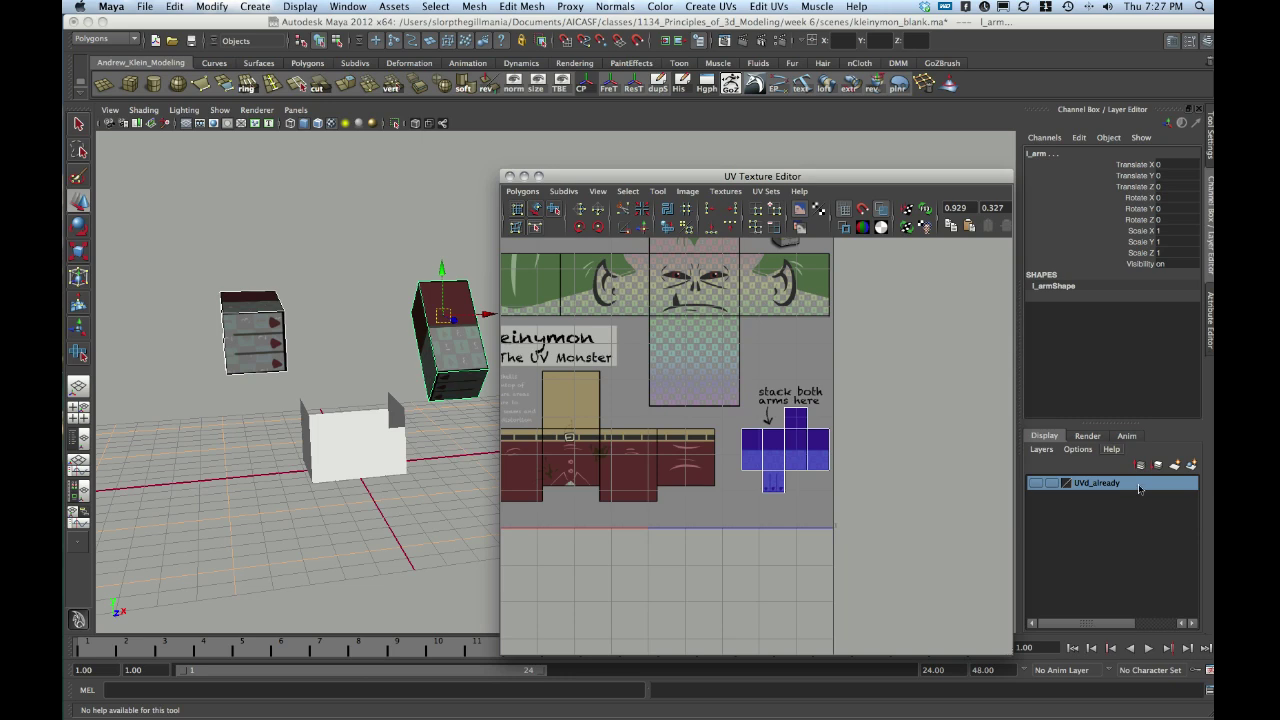
left_click(1037, 488)
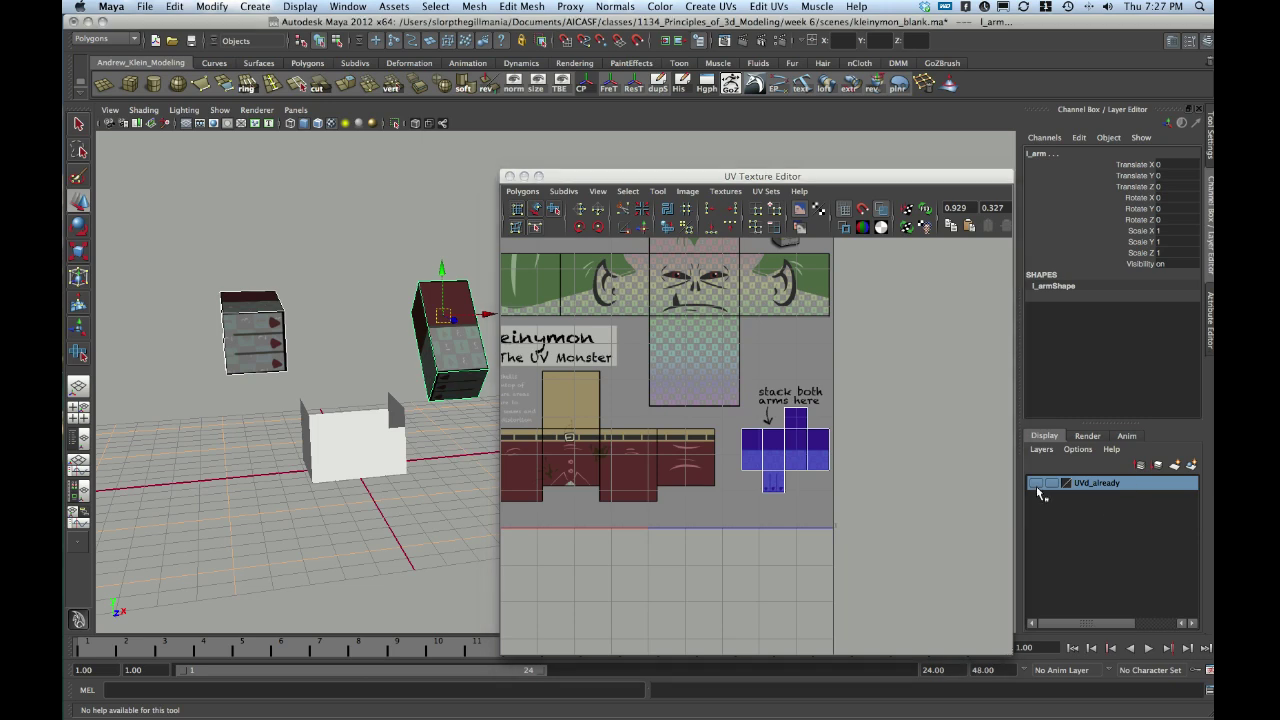
left_click(1038, 484)
right_click(1090, 484)
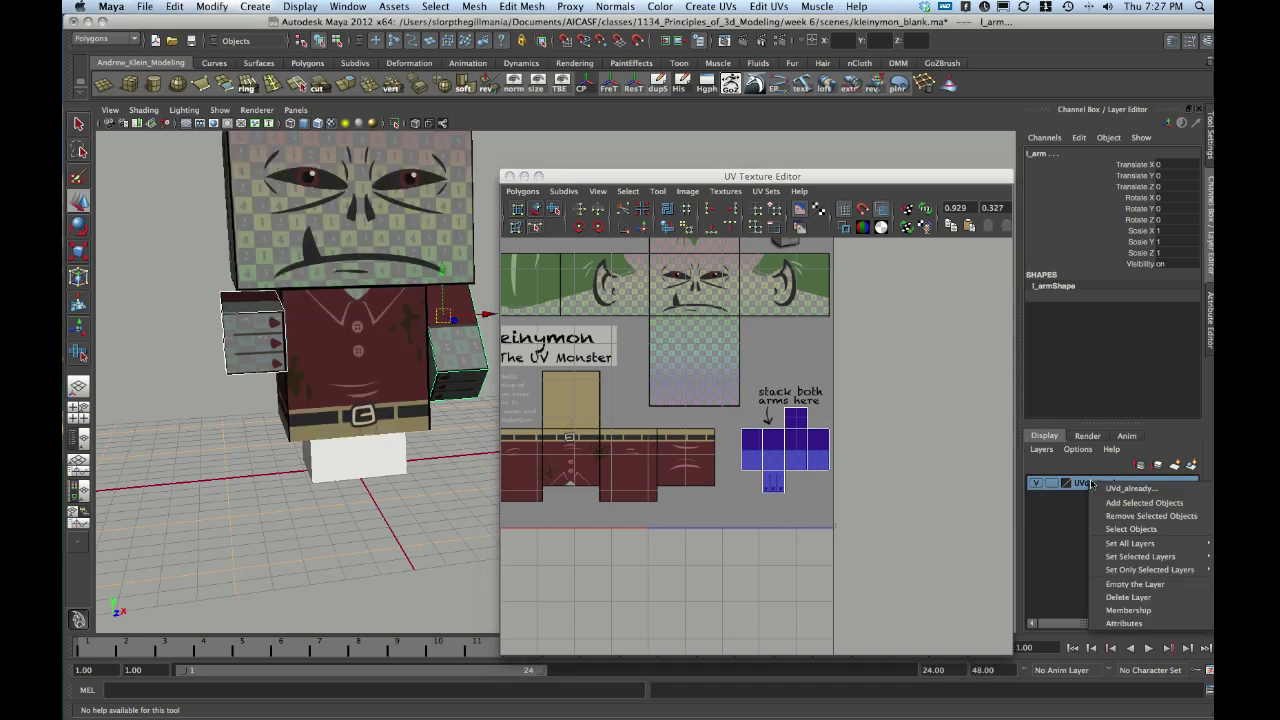
left_click(1124, 598)
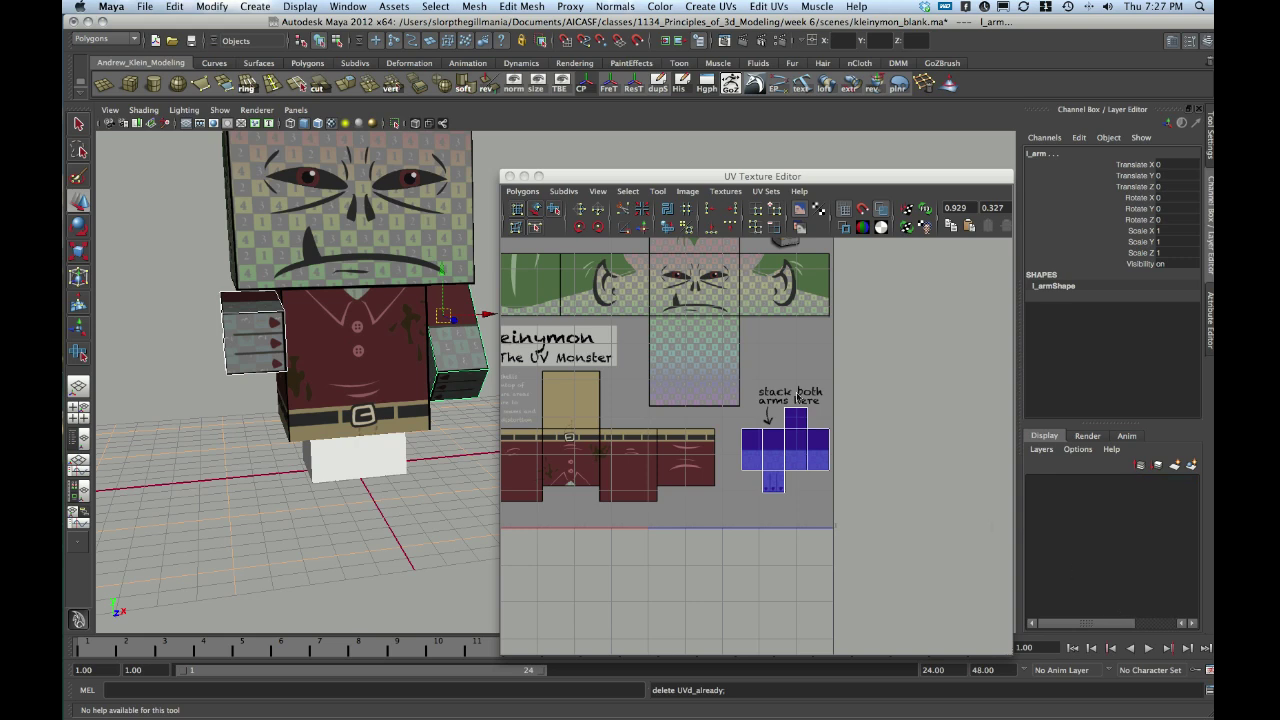
Select the blank legs and review them on the assembled monster beside the full texture sheet.
scroll(391, 309, "down", 3)
left_click_drag(352, 420, 398, 425, "alt")
left_click(410, 450)
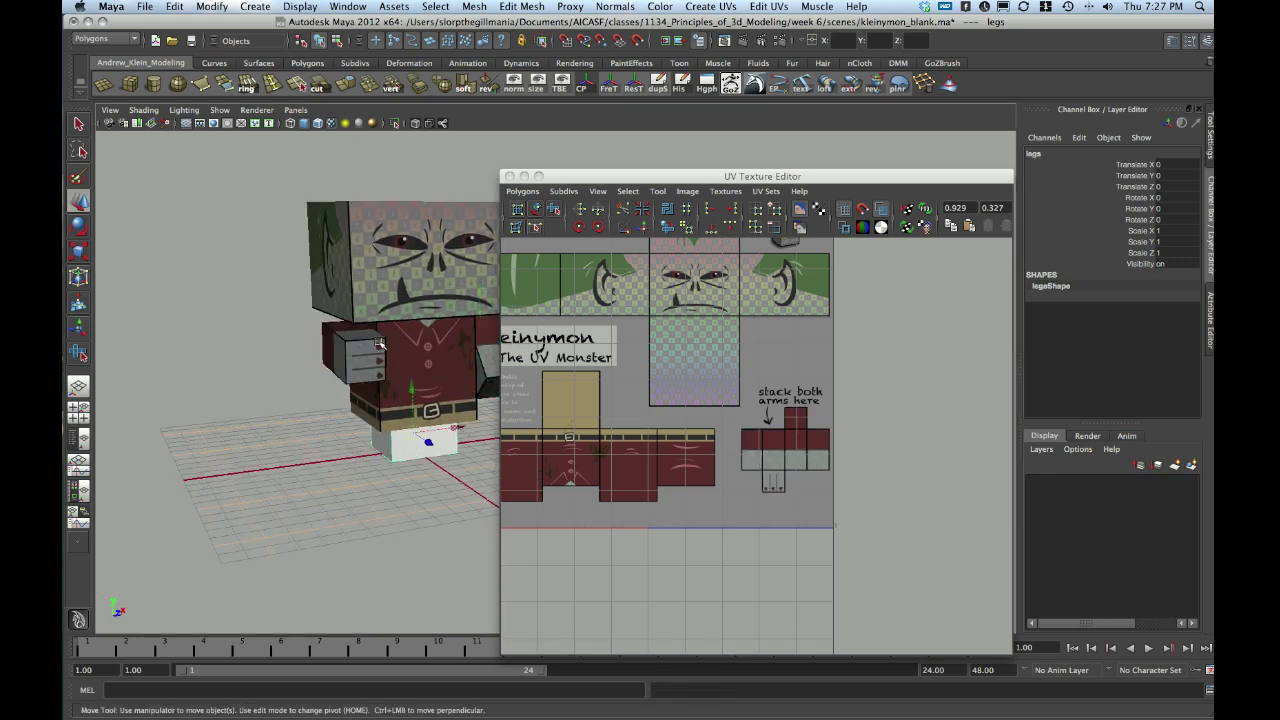
middle_click_drag(381, 329, 374, 361, "alt")
right_click_drag(796, 319, 642, 307, "alt")
middle_click_drag(642, 307, 702, 346, "alt")
scroll(690, 338, "up", 1)
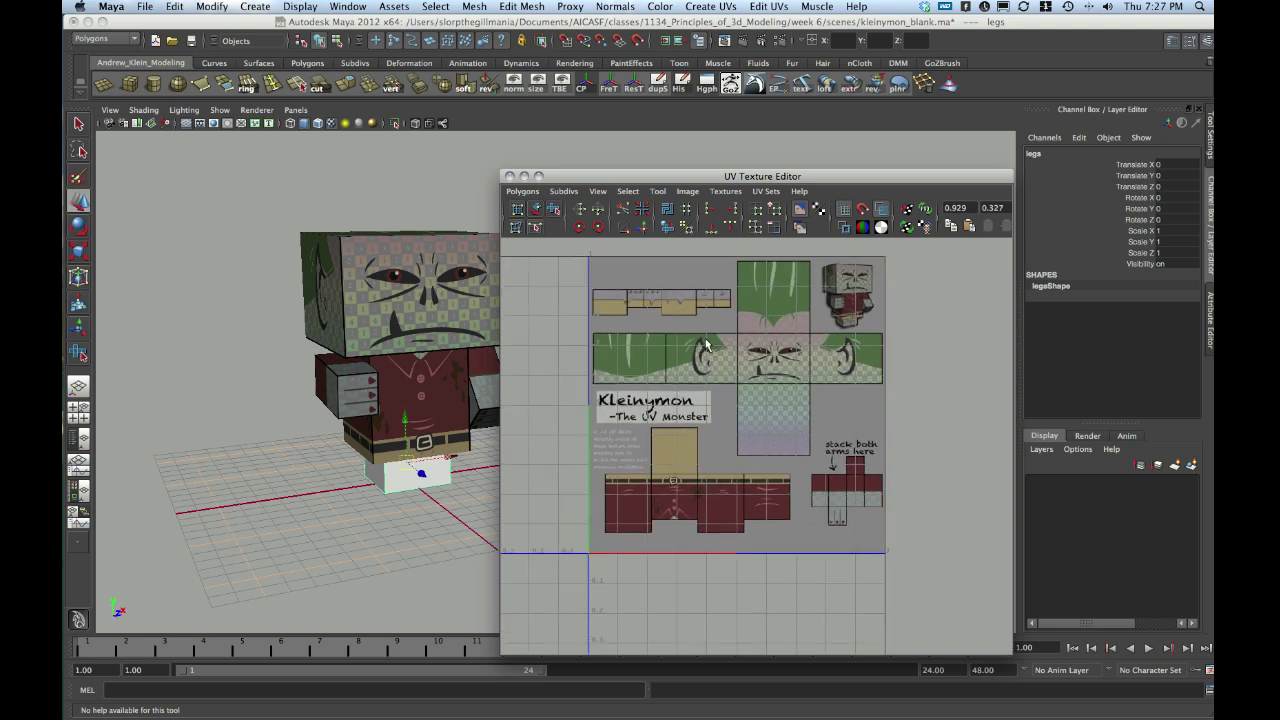
mouse_move(442, 343)
left_mouse_down("alt")
mouse_move(425, 350)
mouse_move(437, 341)
left_mouse_up("alt")
mouse_move(408, 403)
left_mouse_down("alt")
mouse_move(417, 383)
mouse_move(407, 423)
left_mouse_up("alt")
Open the scene kleinymon_finished.ma and continue past the student version notice.
left_click(145, 6)
left_click(160, 44)
left_click(510, 151)
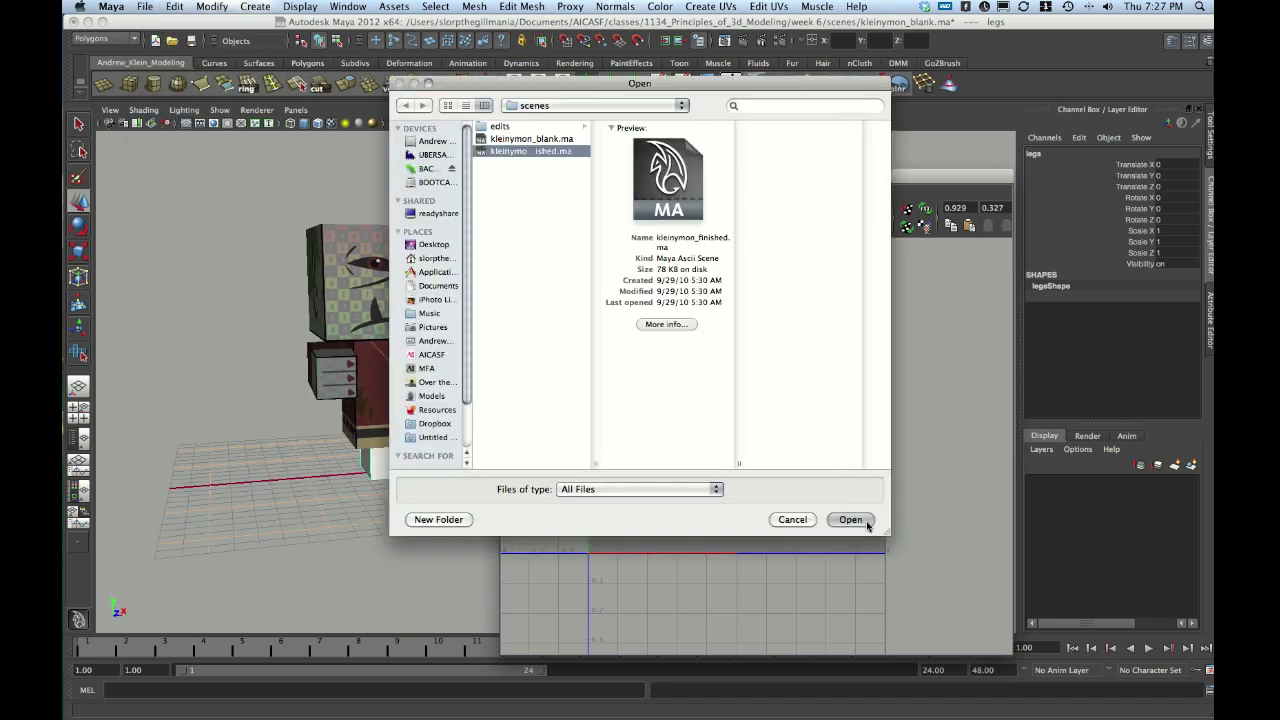
left_click(851, 520)
left_click(636, 380)
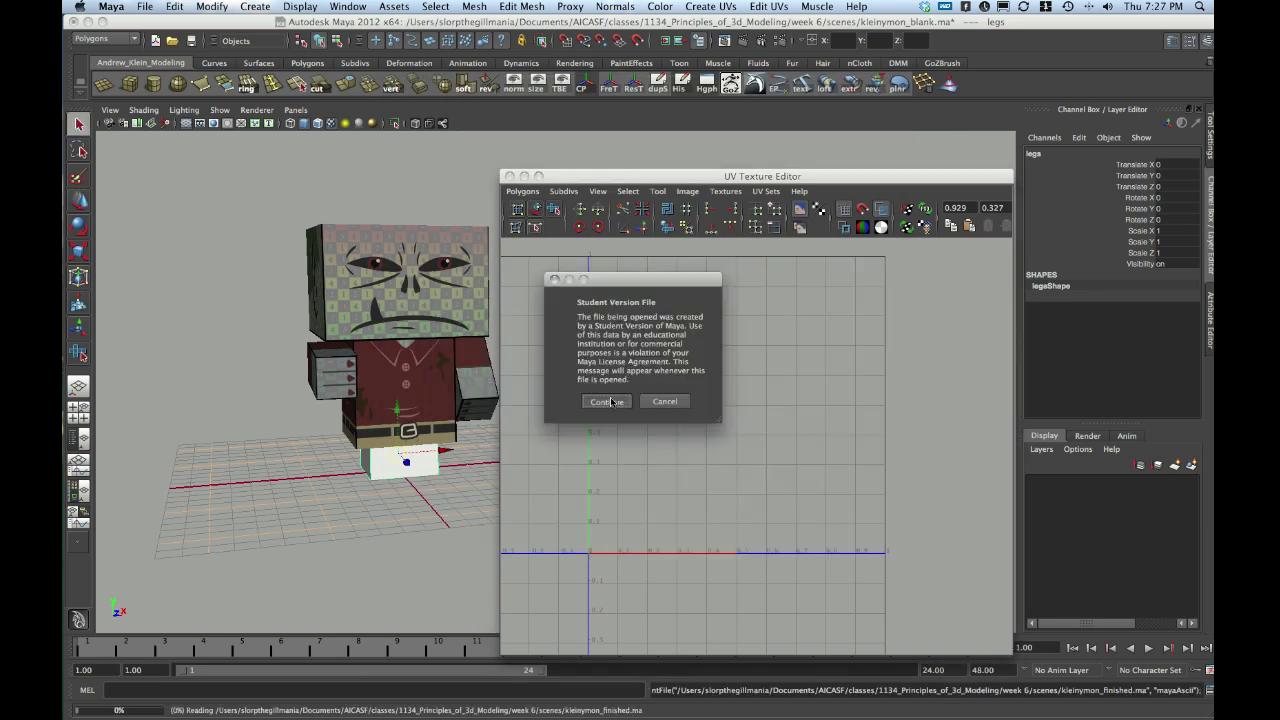
left_click(606, 401)
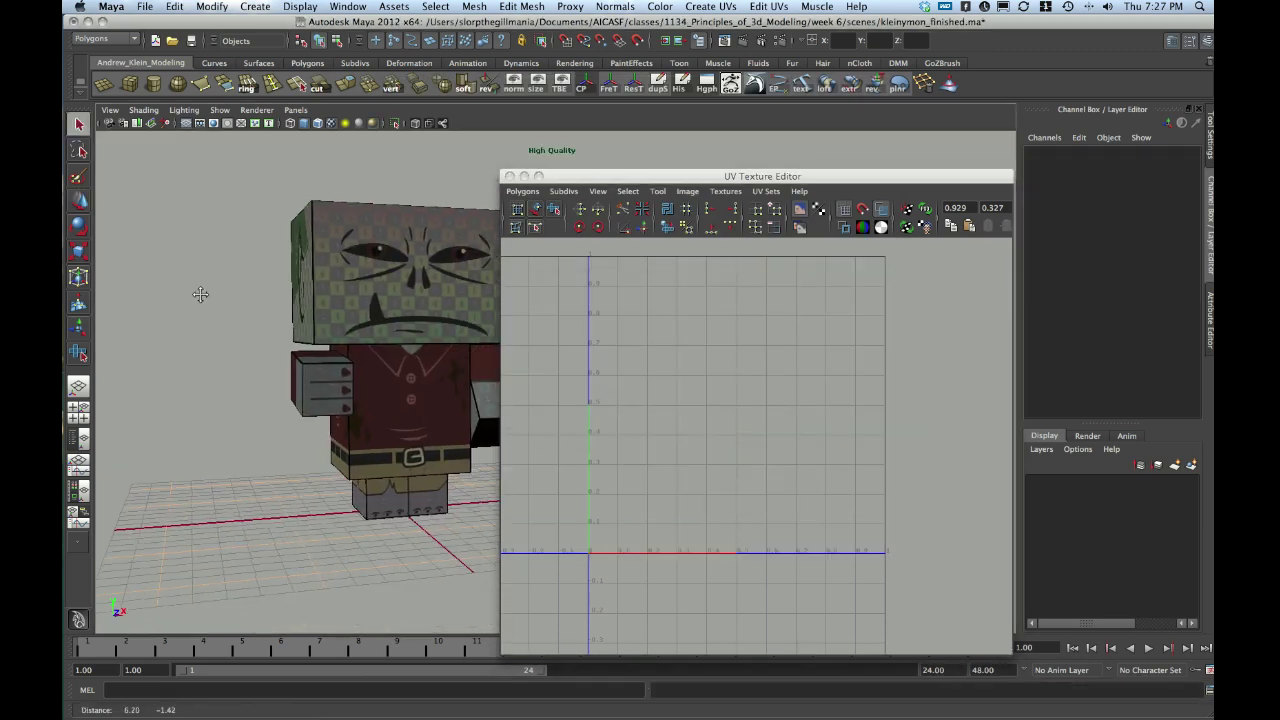
Turn off High Quality rendering in the perspective view of the finished monster.
middle_click_drag(192, 294, 184, 291, "alt")
right_click_drag(300, 258, 240, 244, "alt")
middle_click_drag(378, 231, 323, 231, "alt")
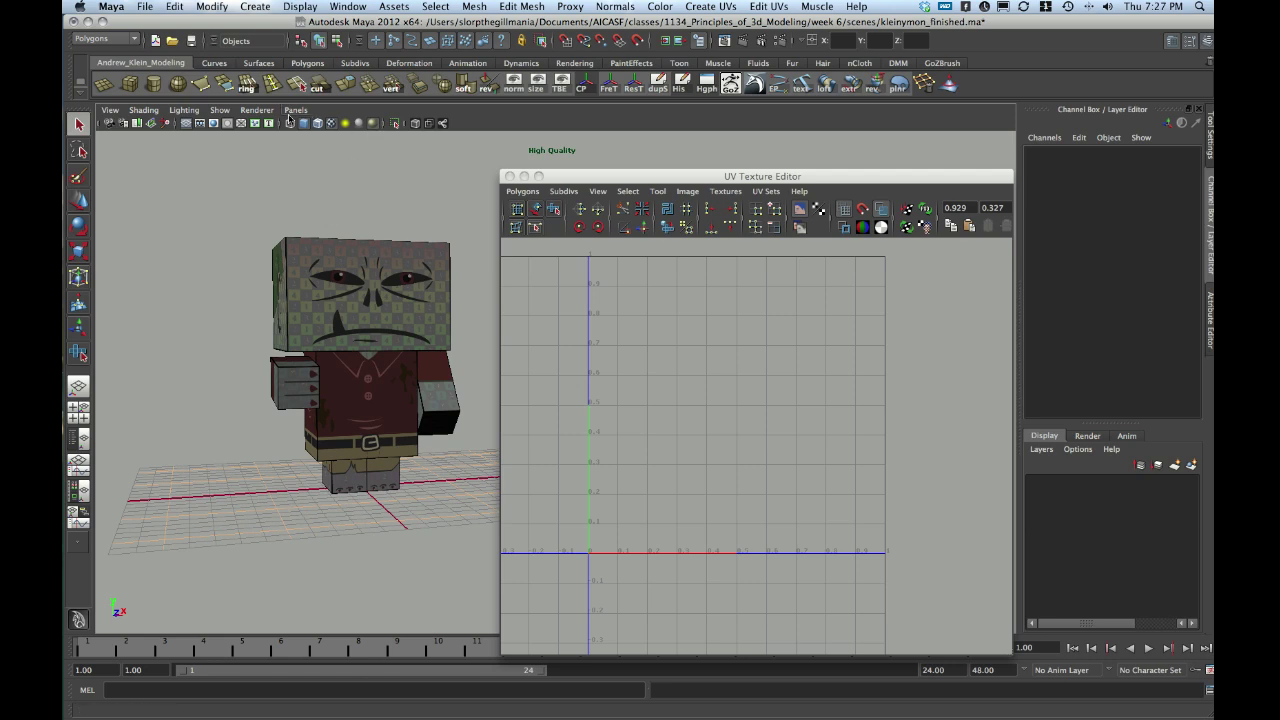
left_click(374, 124)
left_click_drag(369, 156, 362, 164, "alt")
Select all parts of the finished monster and examine them from several angles beside their combined UV layout.
left_click_drag(225, 224, 483, 579)
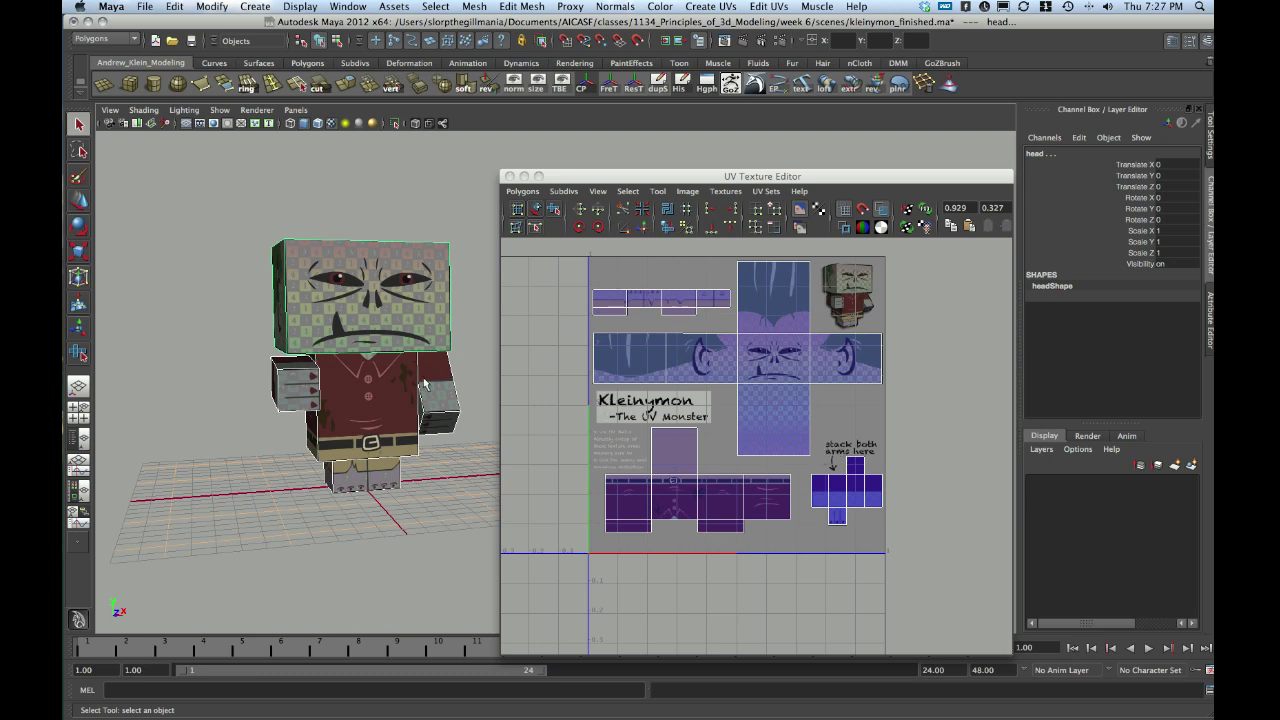
left_click_drag(365, 383, 337, 399, "alt")
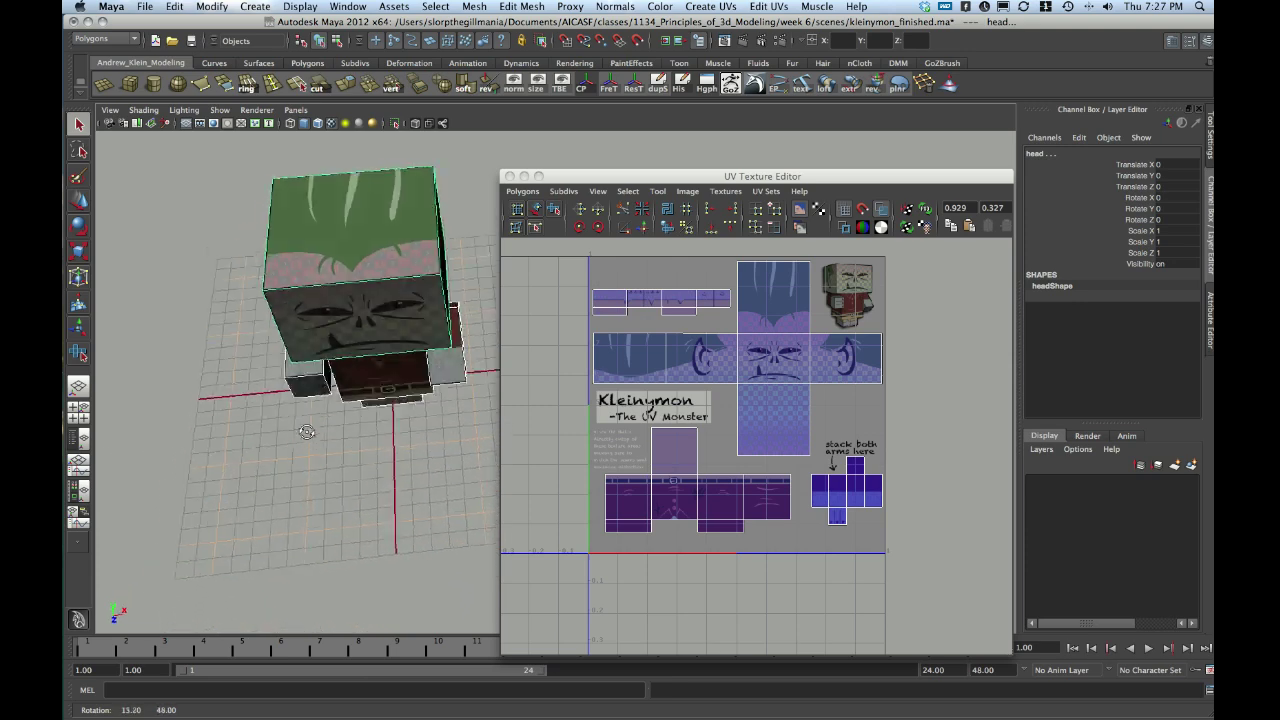
left_click_drag(308, 433, 328, 406, "alt")
left_click_drag(374, 369, 371, 416, "alt")
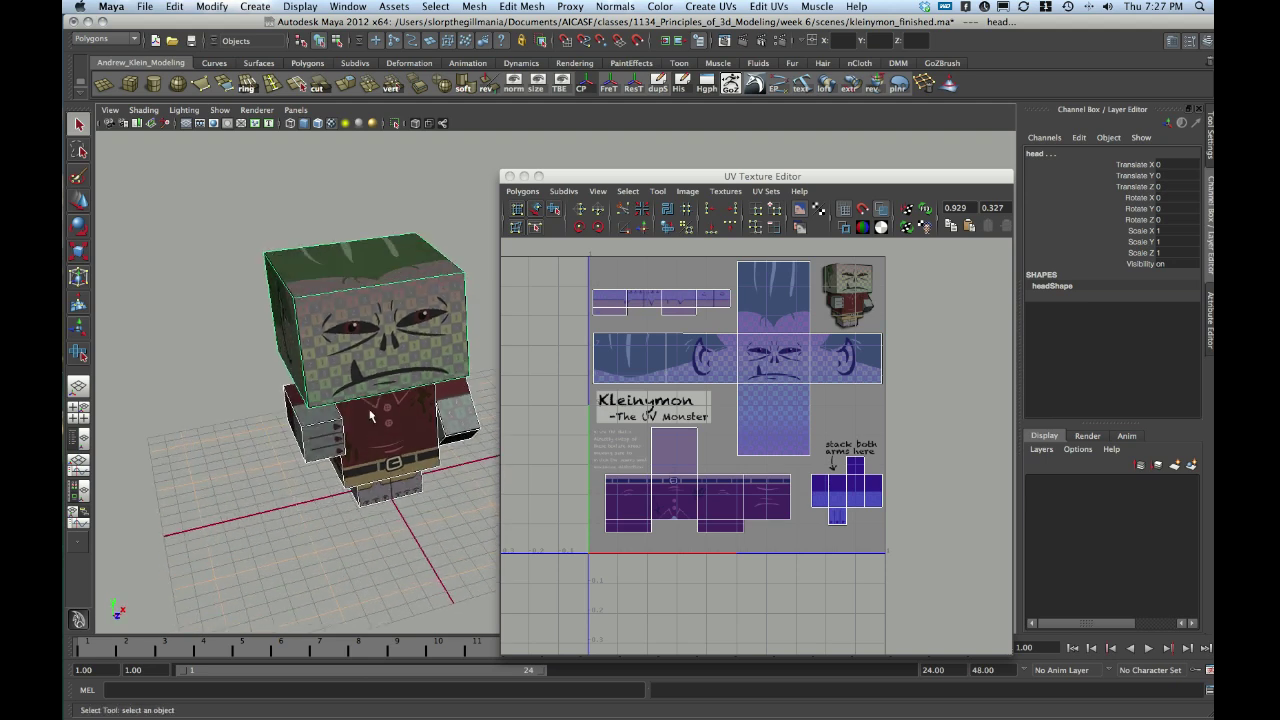
left_click_drag(370, 416, 379, 400, "alt")
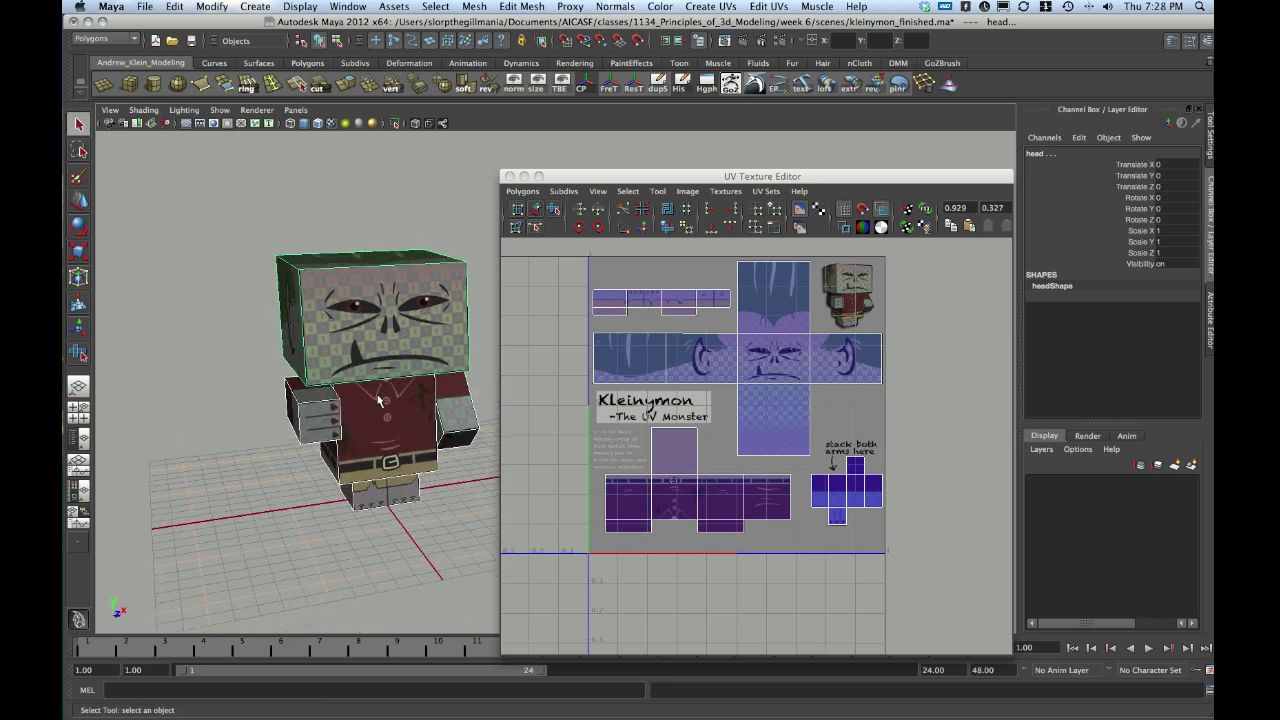